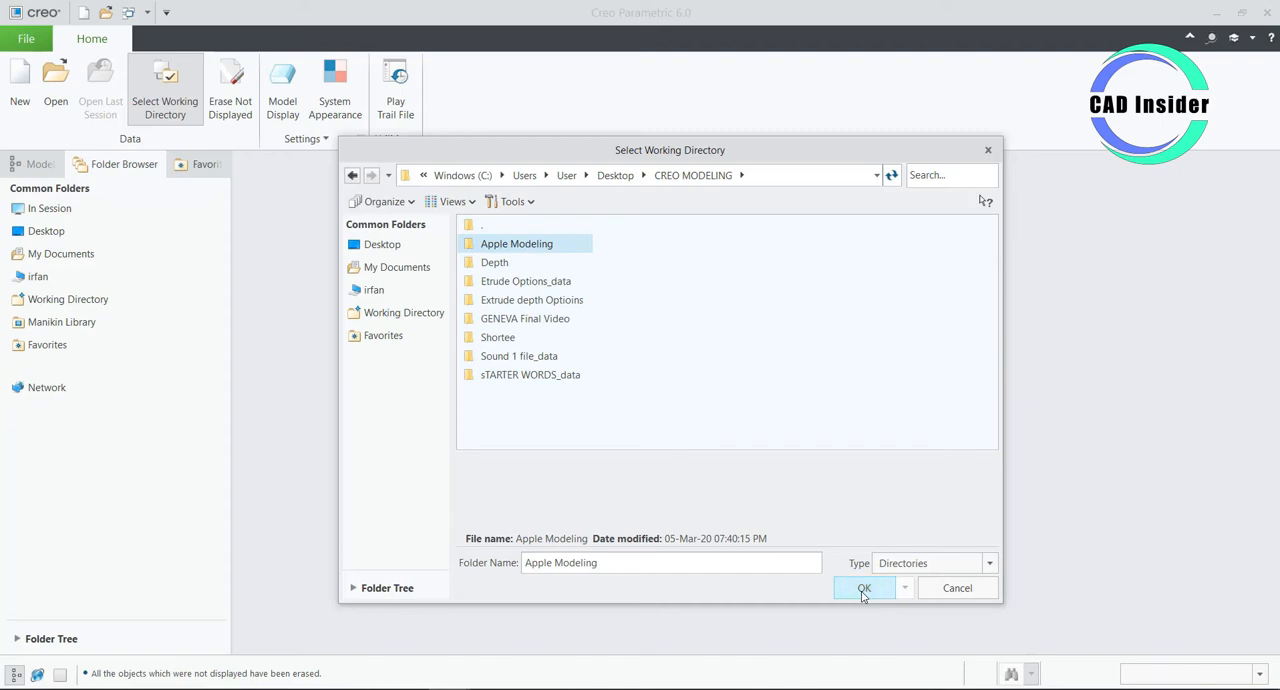
# - Set Apple Modeling as the working directory and create the solid part APPLE7 from the mmns_part_solid template instead of the default
pyautogui.click(864, 590)
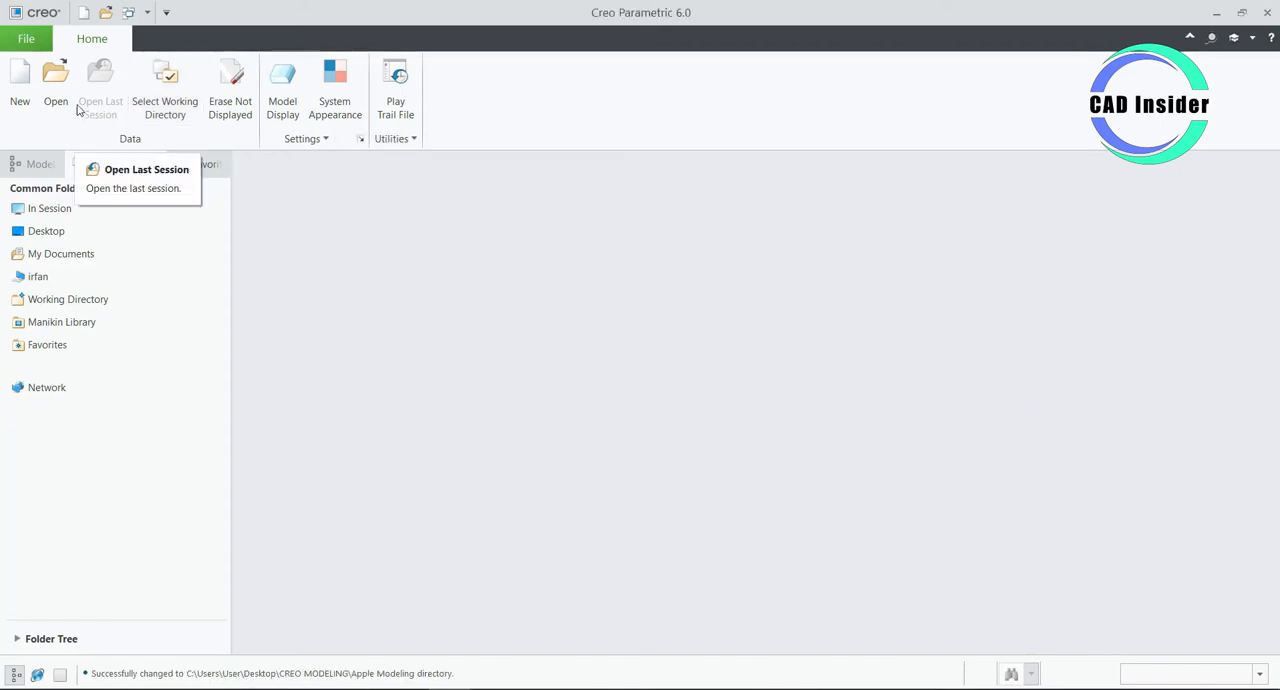
pyautogui.click(34, 88)
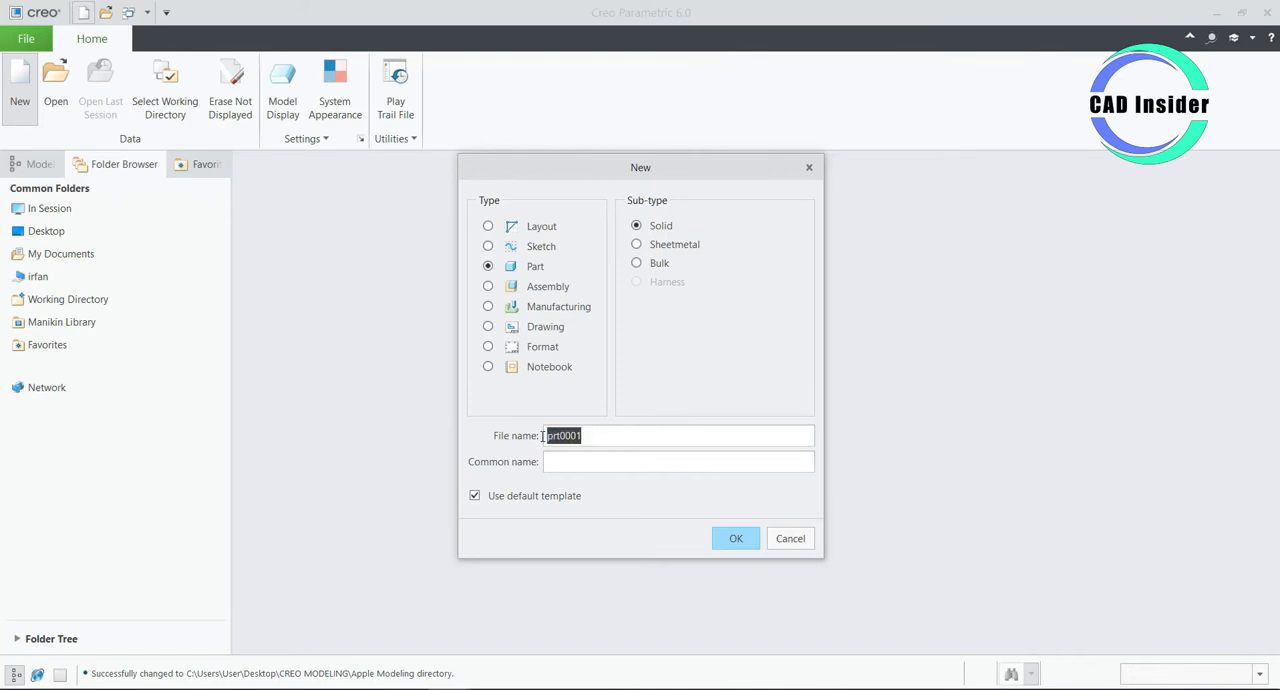
pyautogui.write('Apple7')
pyautogui.click(510, 500)
pyautogui.click(732, 539)
pyautogui.scroll(-1, 552, 314)
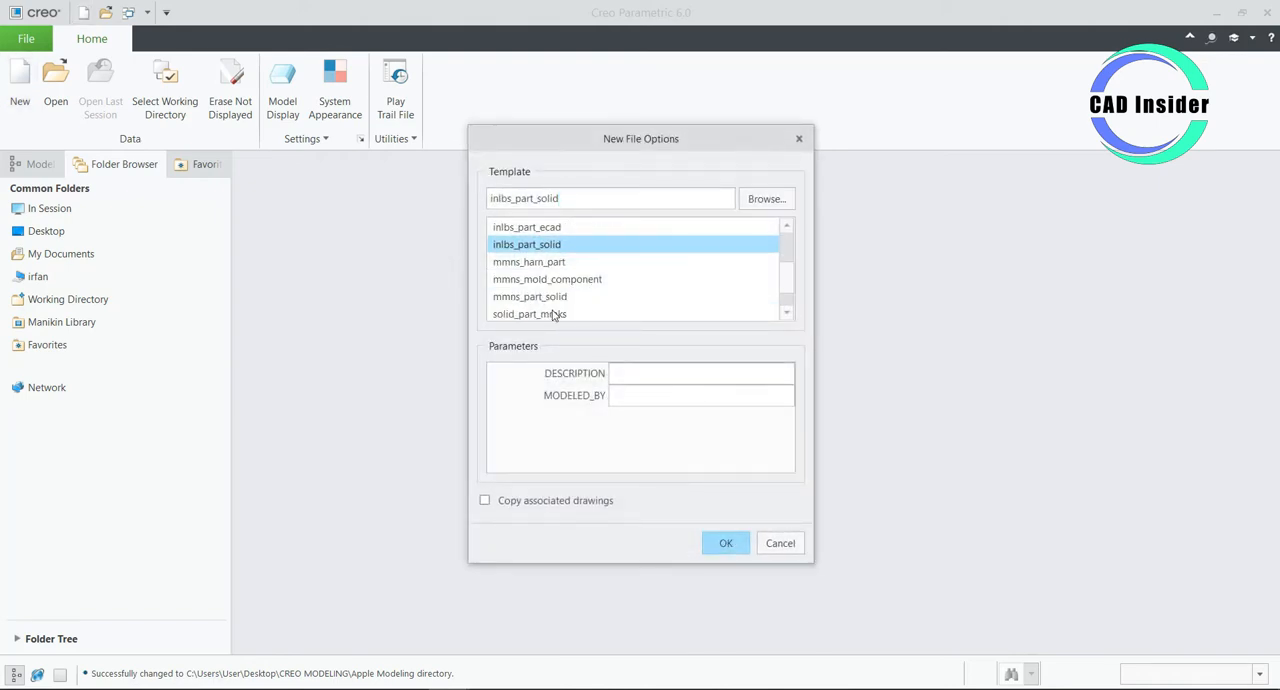
pyautogui.click(552, 297)
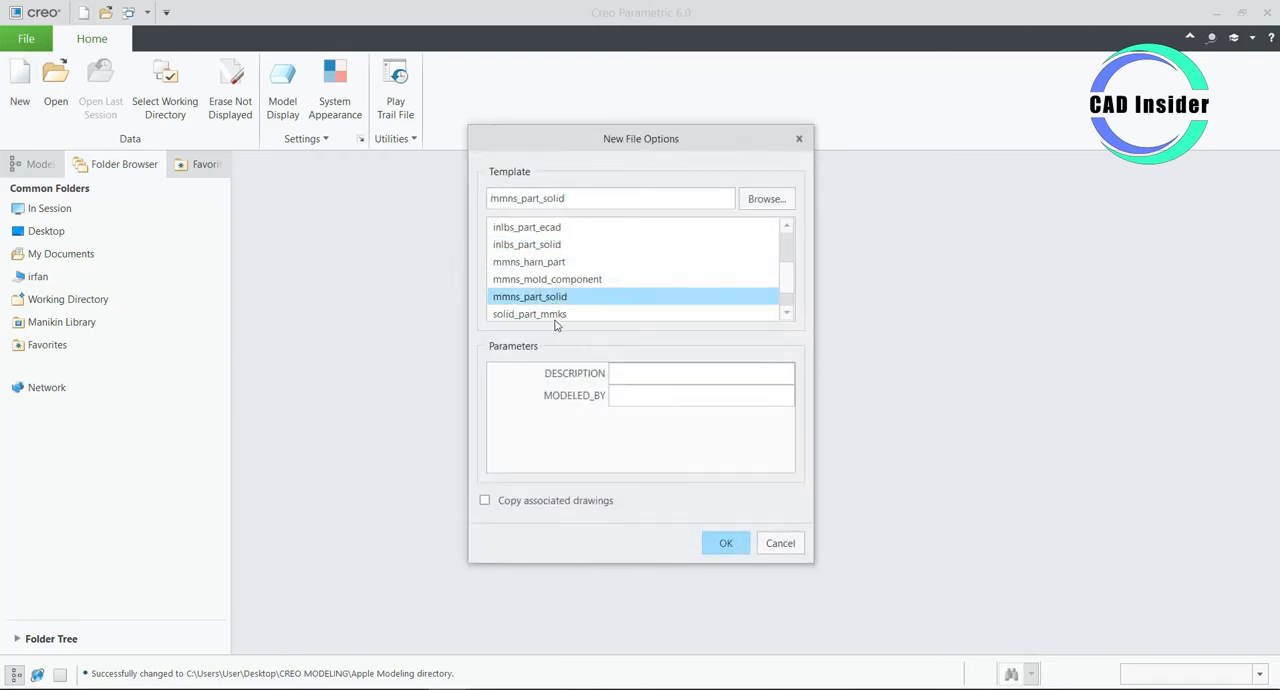
pyautogui.click(727, 543)
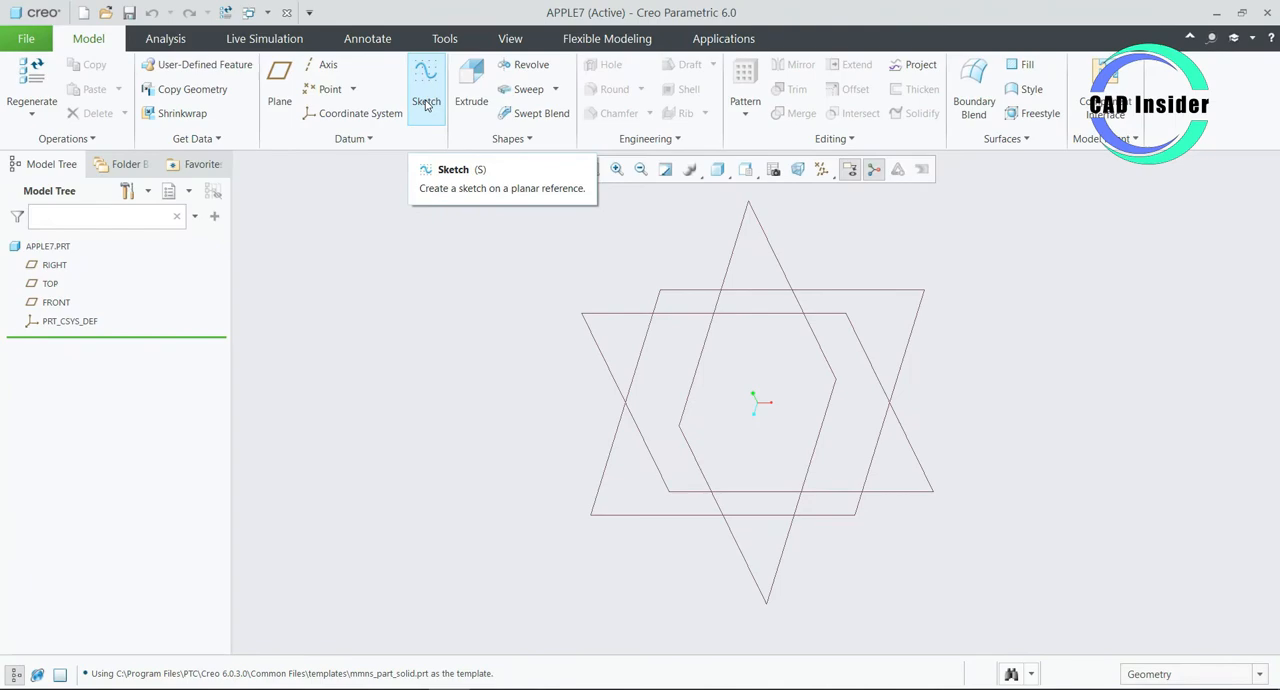
# - Start a sketch on the TOP plane with RIGHT as the right-facing reference, and orient the view parallel to the sketch
pyautogui.click(426, 105)
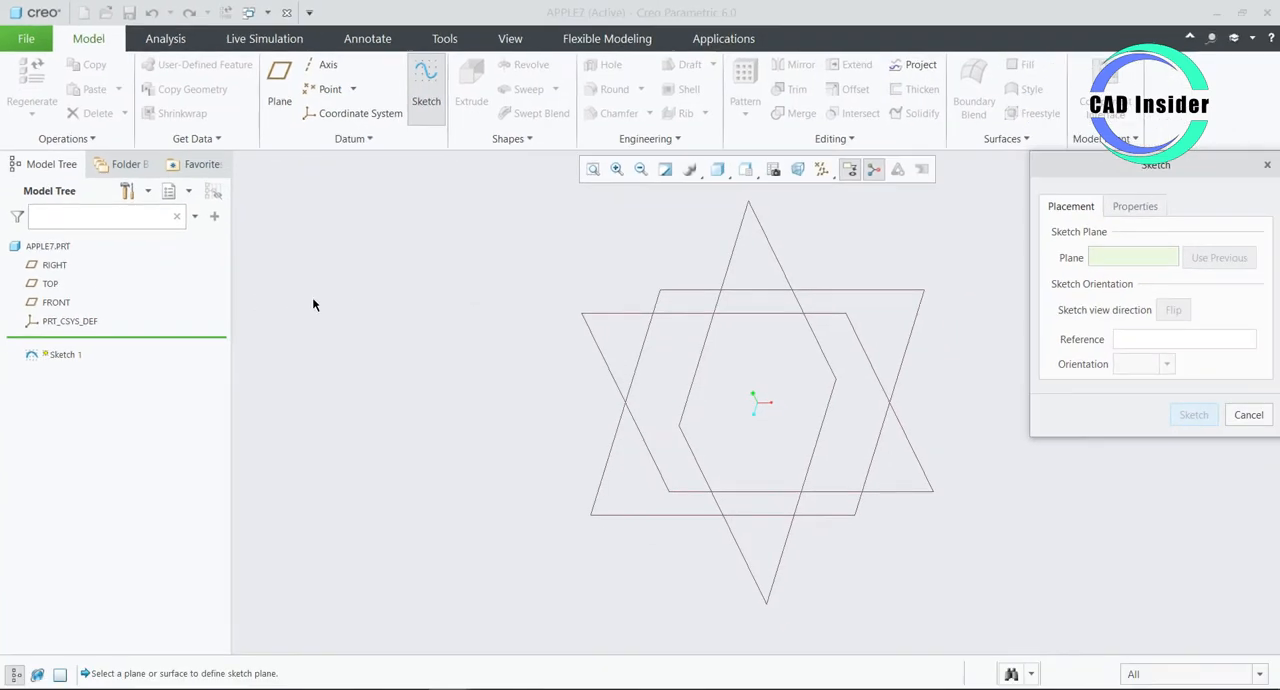
pyautogui.click(51, 288)
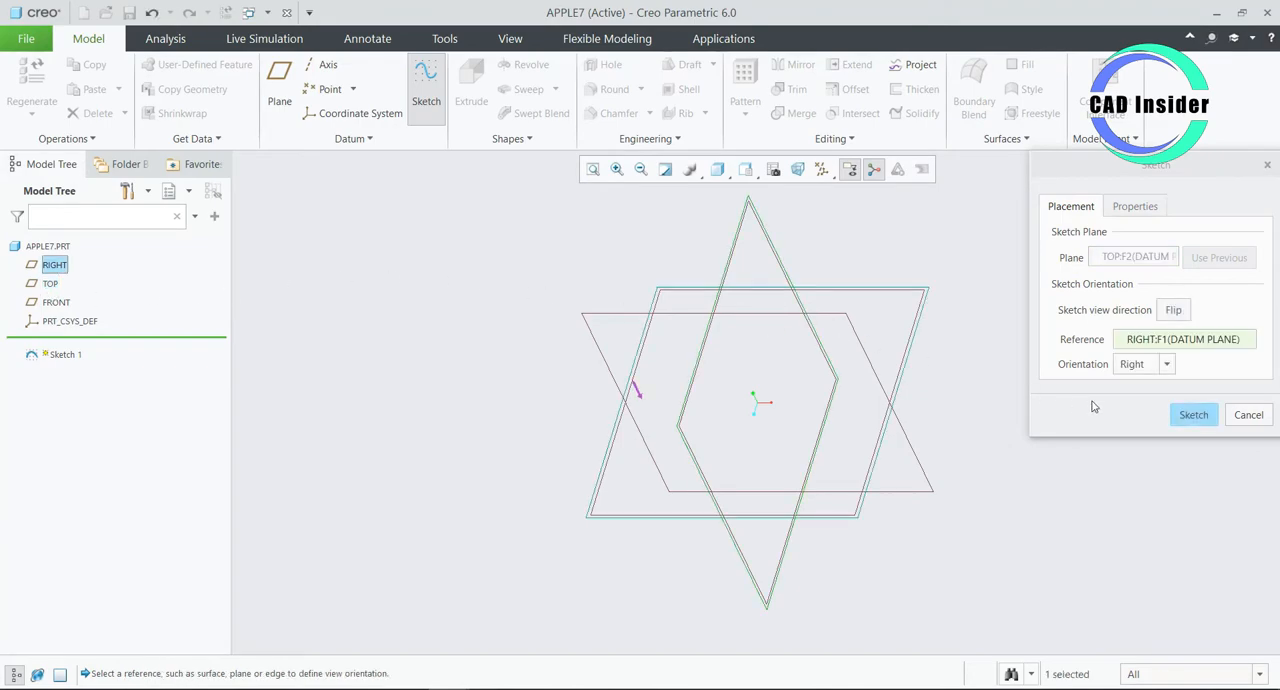
pyautogui.click(1191, 419)
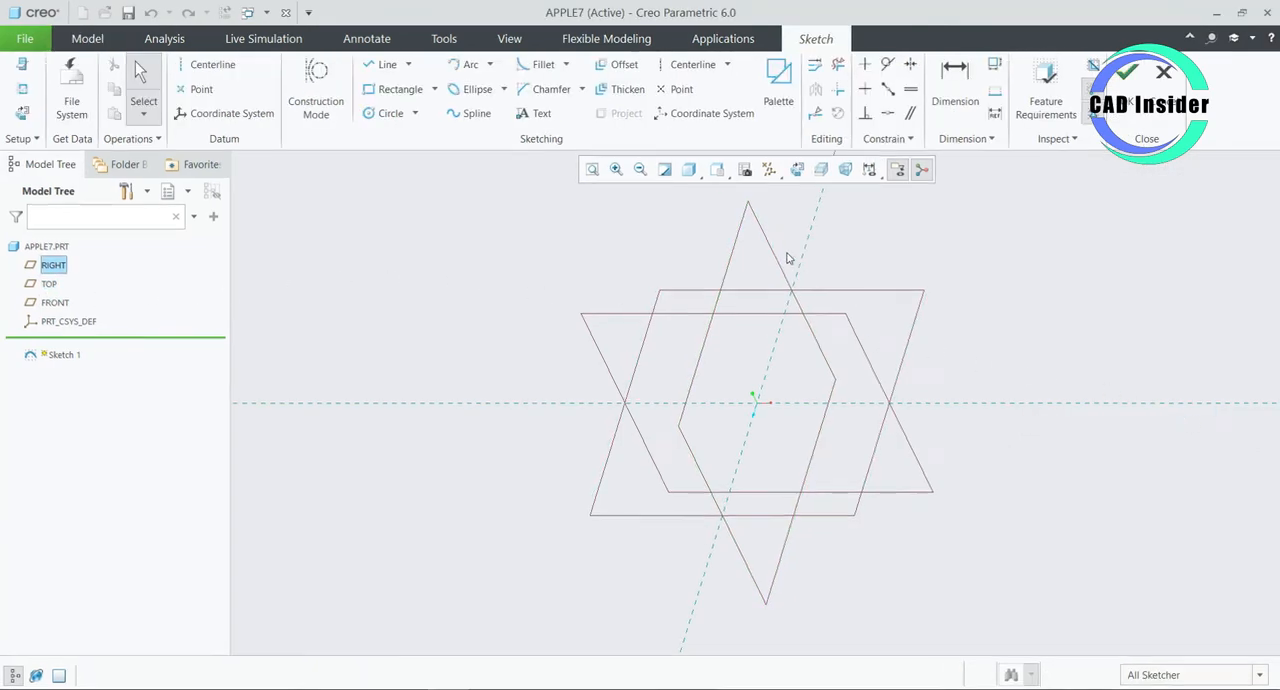
pyautogui.click(797, 175)
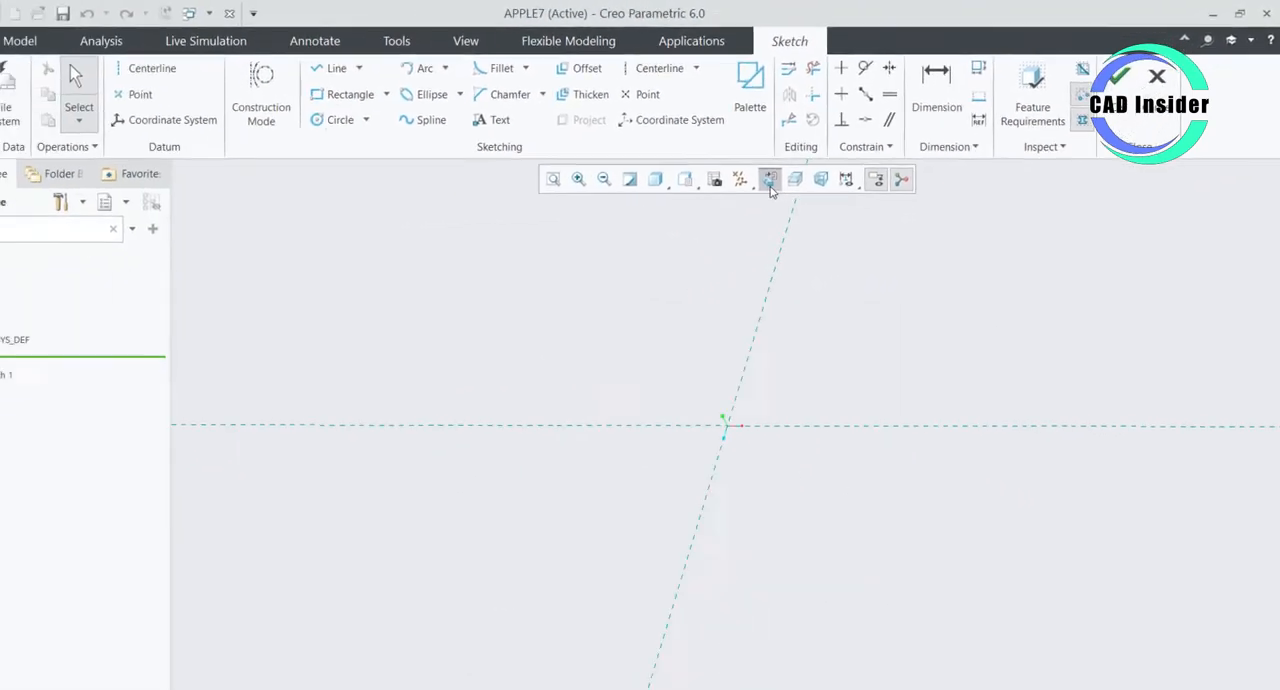
# - Sketch a circle about 451 mm in diameter centered on the origin
pyautogui.scroll(1, 586, 344)
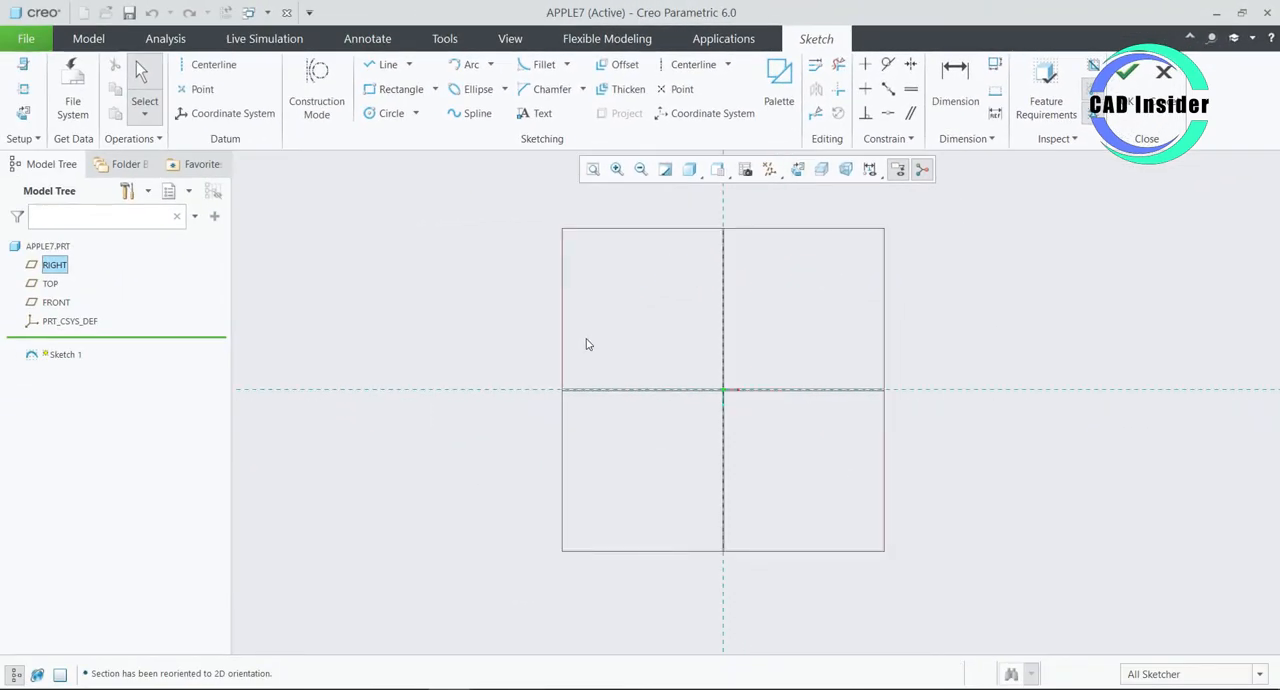
pyautogui.click(391, 113)
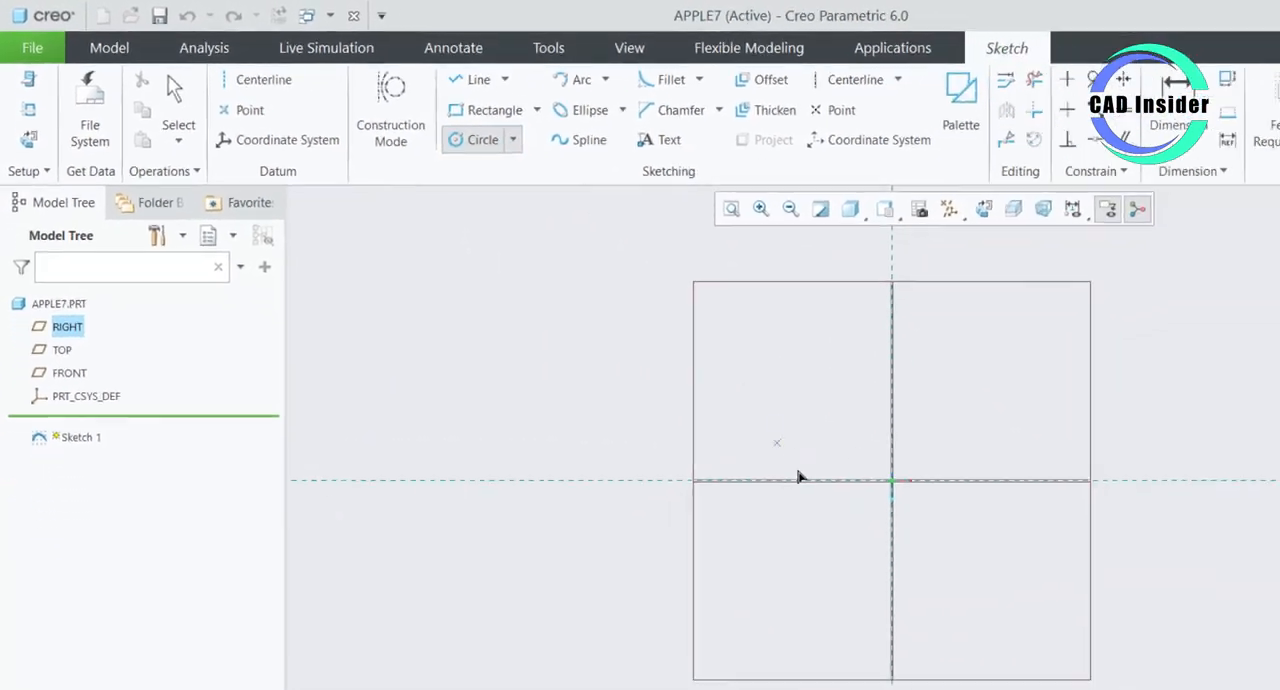
pyautogui.click(892, 480)
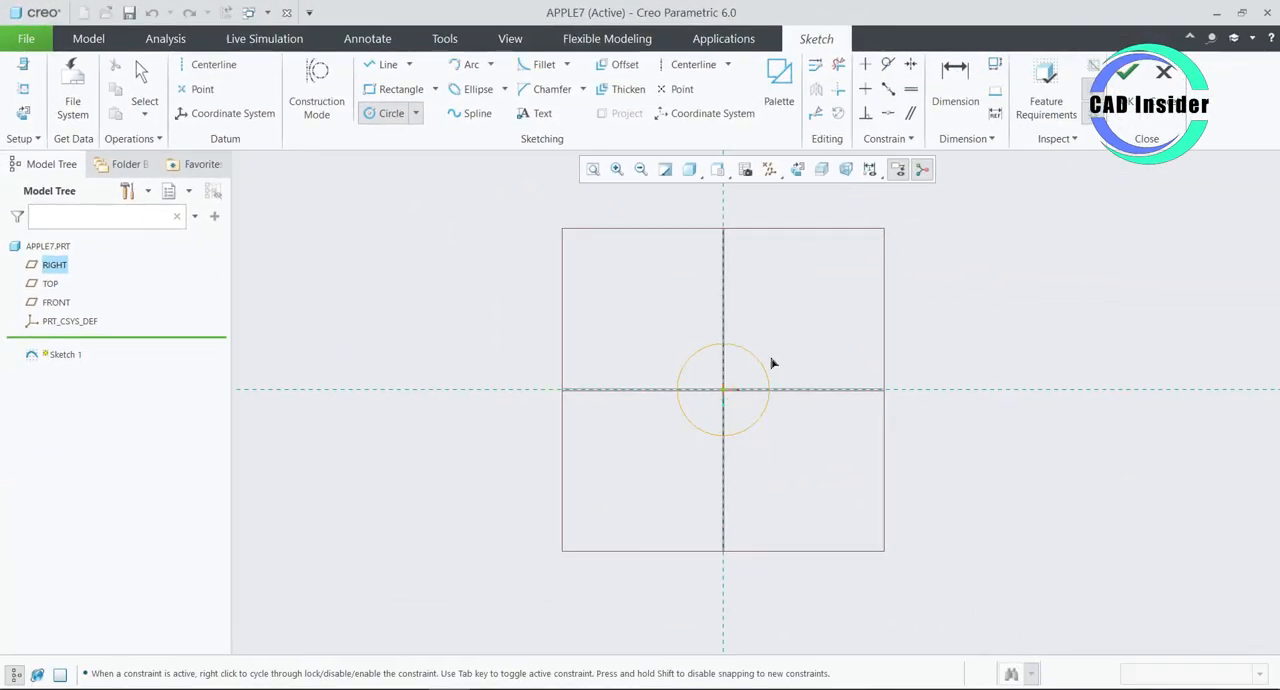
pyautogui.click(830, 301)
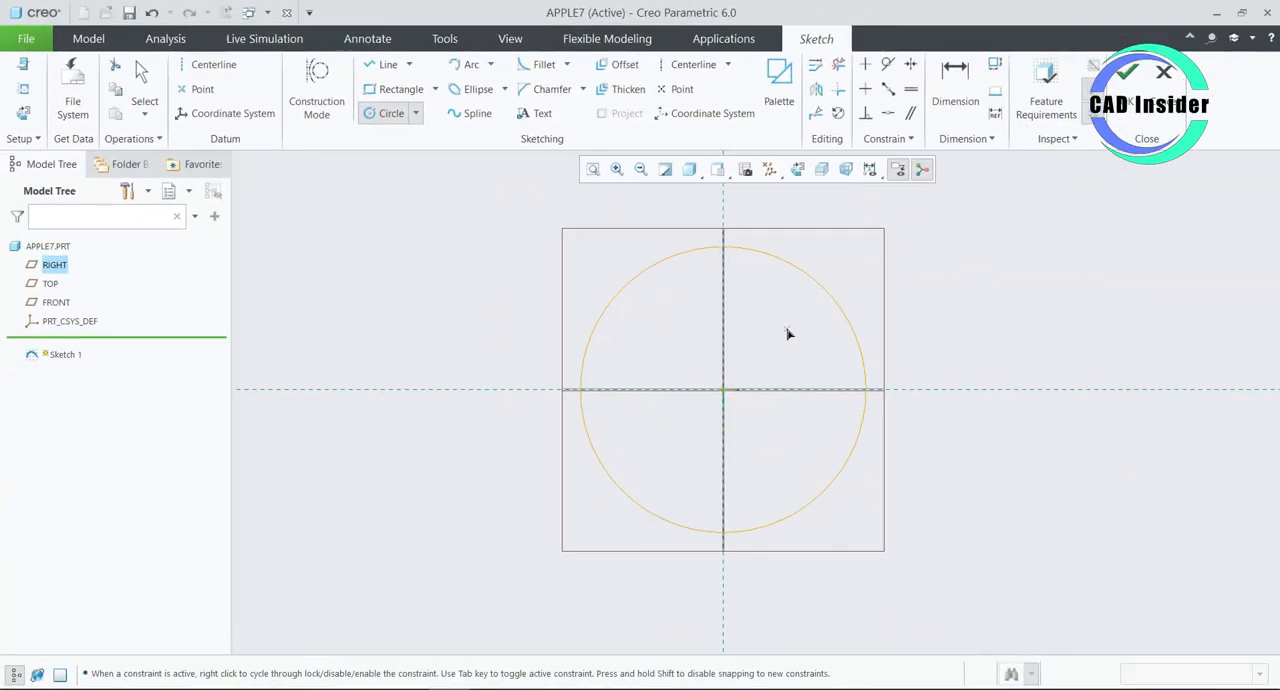
pyautogui.middleClick(790, 334)
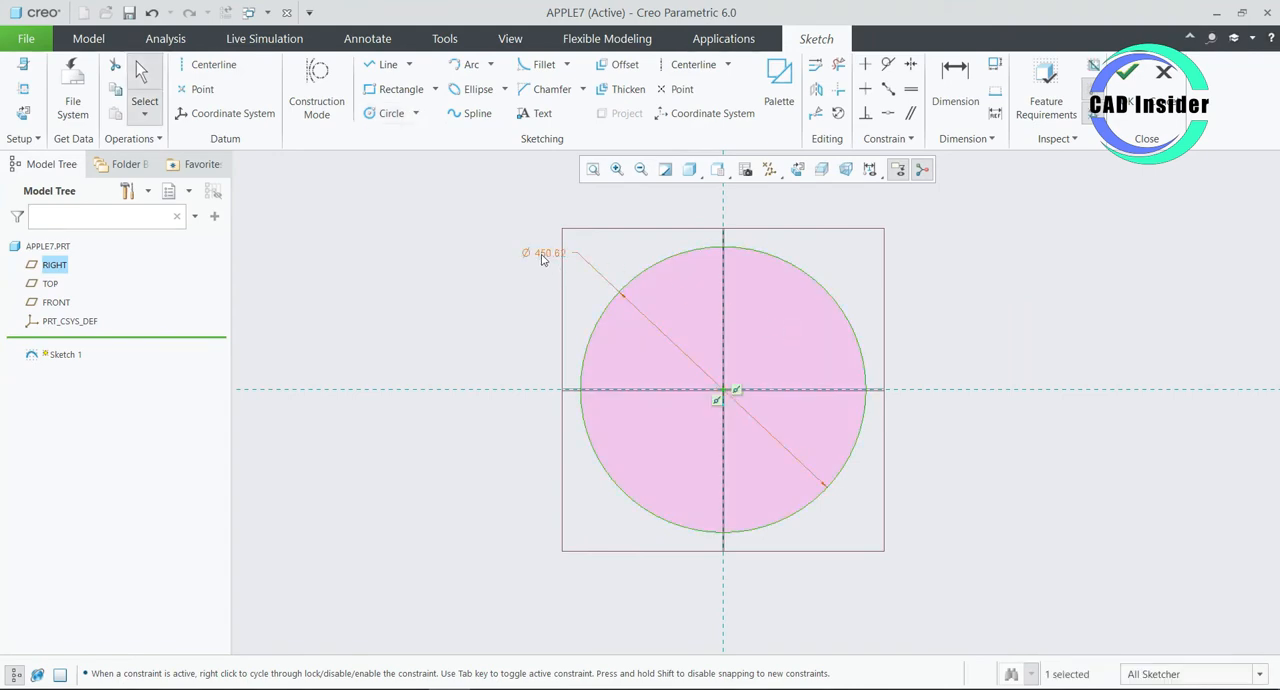
# - Set the circle's diameter to 200 mm and finish the sketch
pyautogui.moveTo(541, 258); pyautogui.dragTo(604, 256)
pyautogui.doubleClick(605, 253)
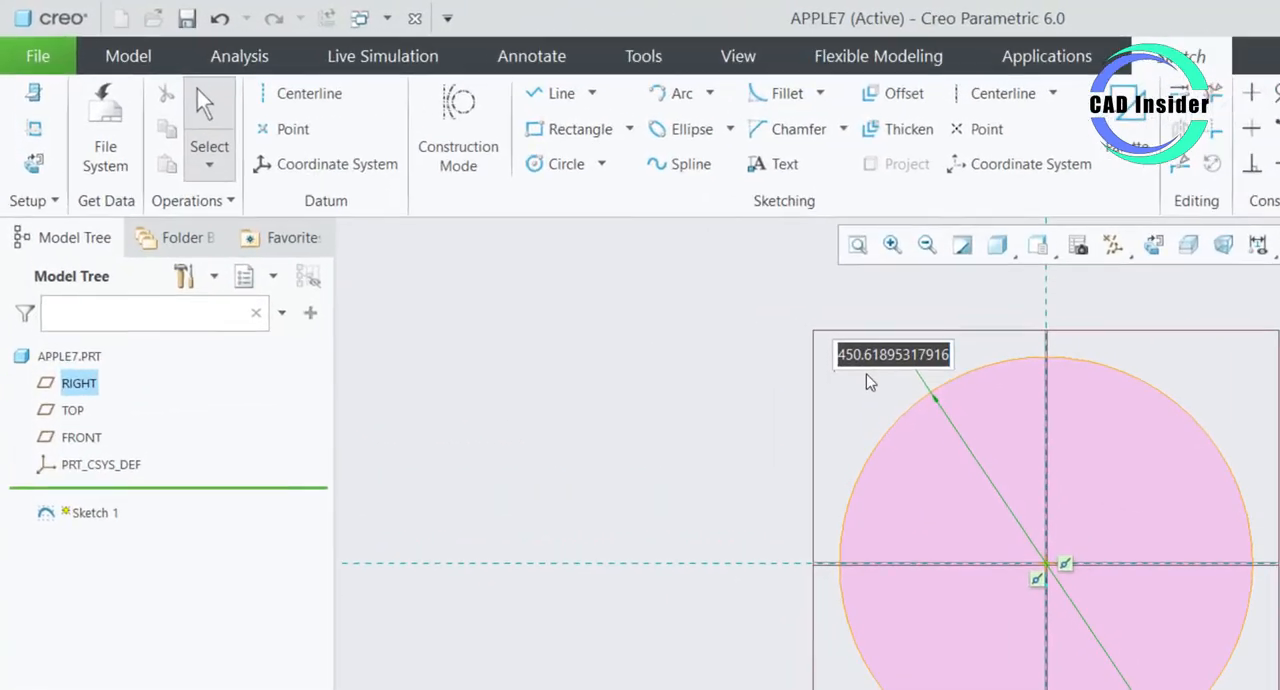
pyautogui.write('1')
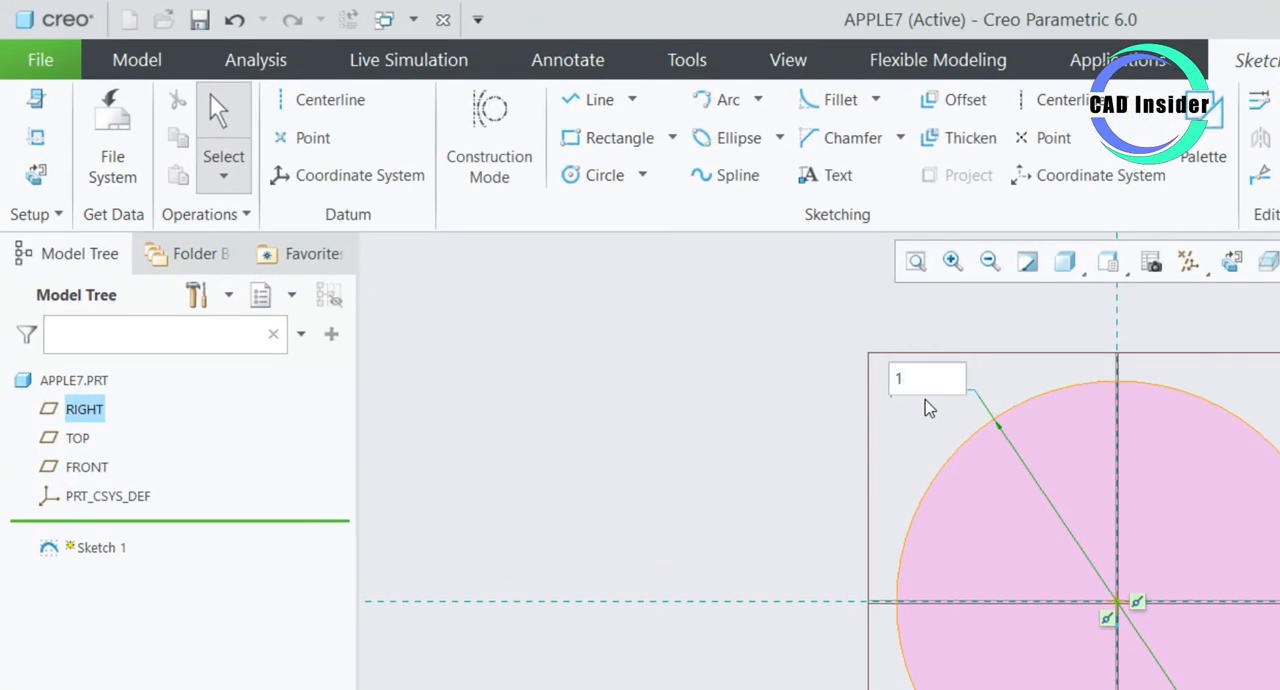
pyautogui.write('00')
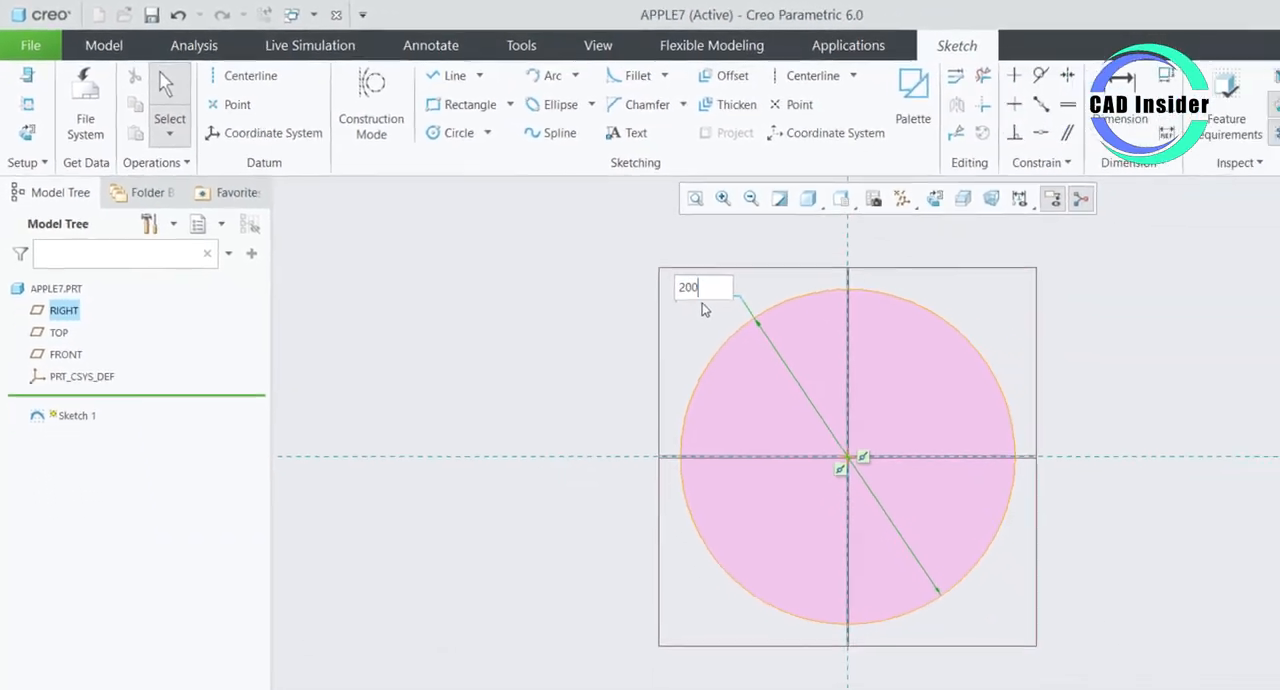
pyautogui.press('Return')
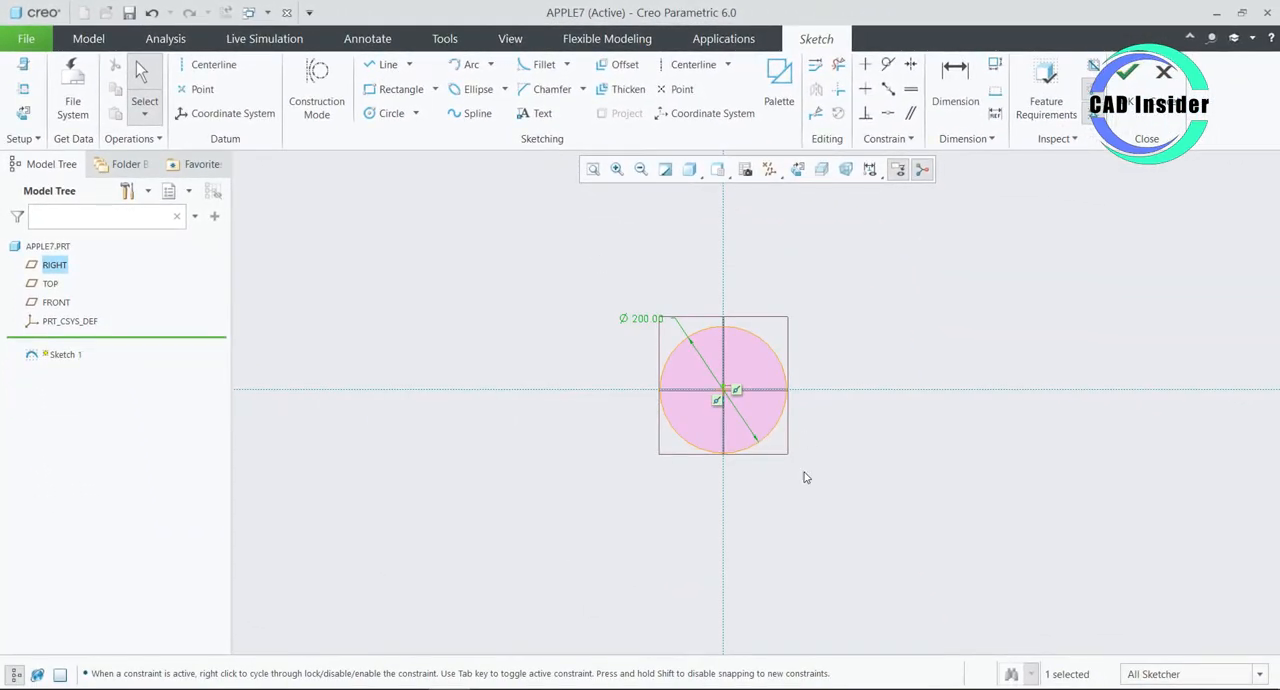
pyautogui.scroll(3, 769, 420)
pyautogui.scroll(-1, 721, 463)
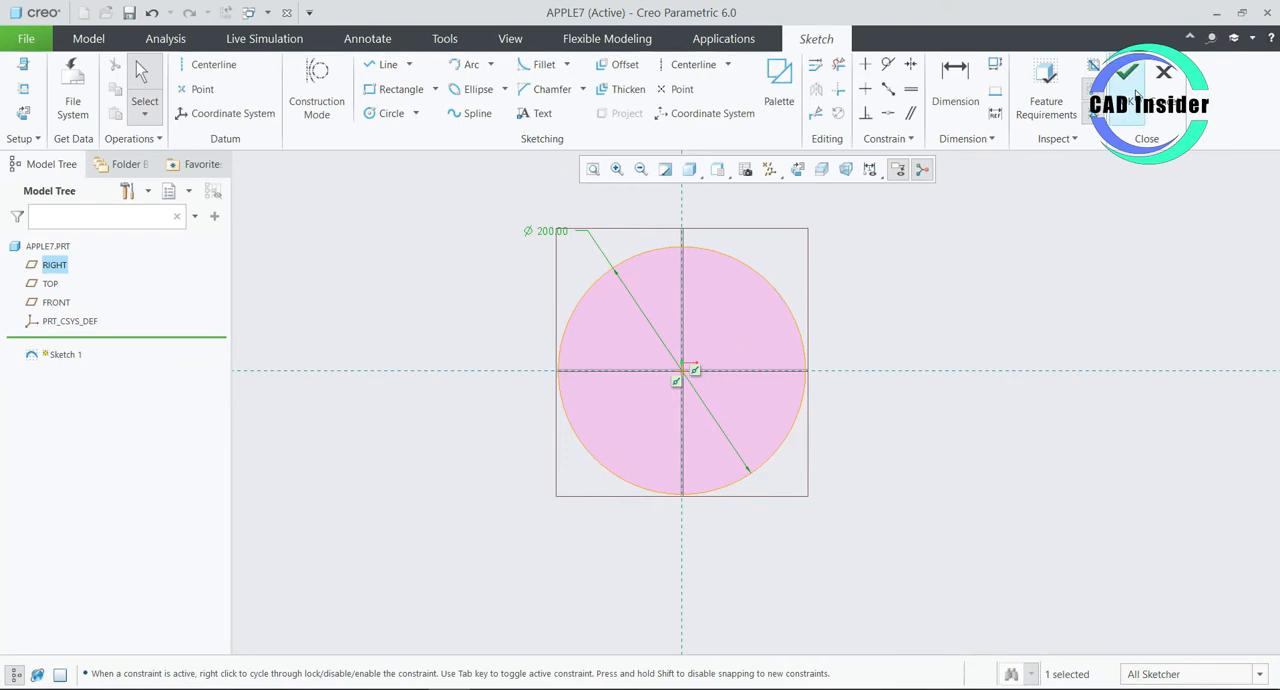
pyautogui.click(1127, 72)
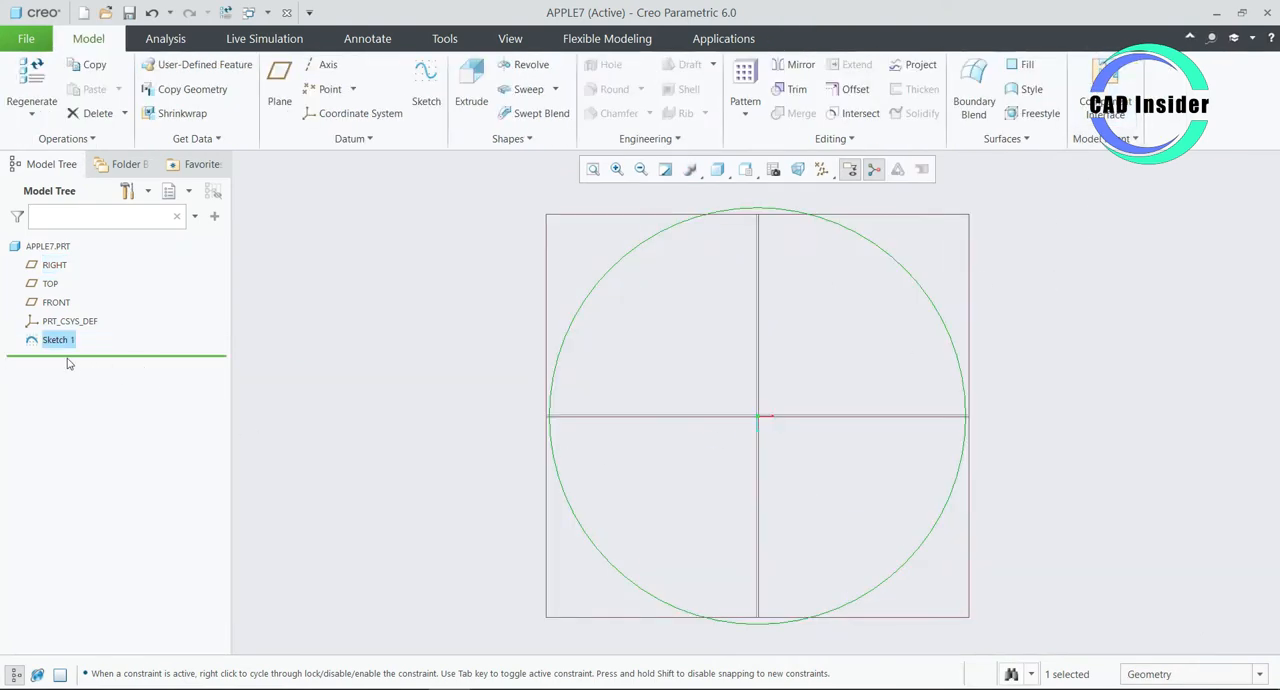
# - Start a solid sweep that allows the section to change, using the sketched circle as its origin trajectory
pyautogui.click(345, 344)
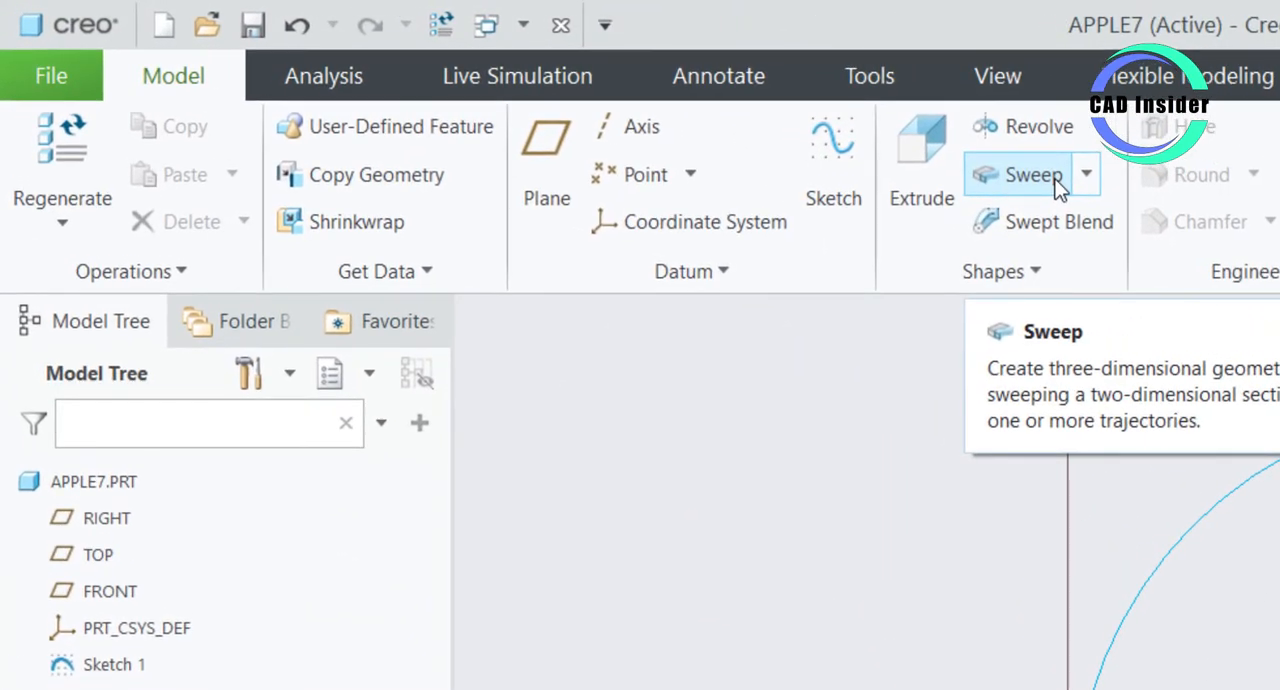
pyautogui.click(1055, 183)
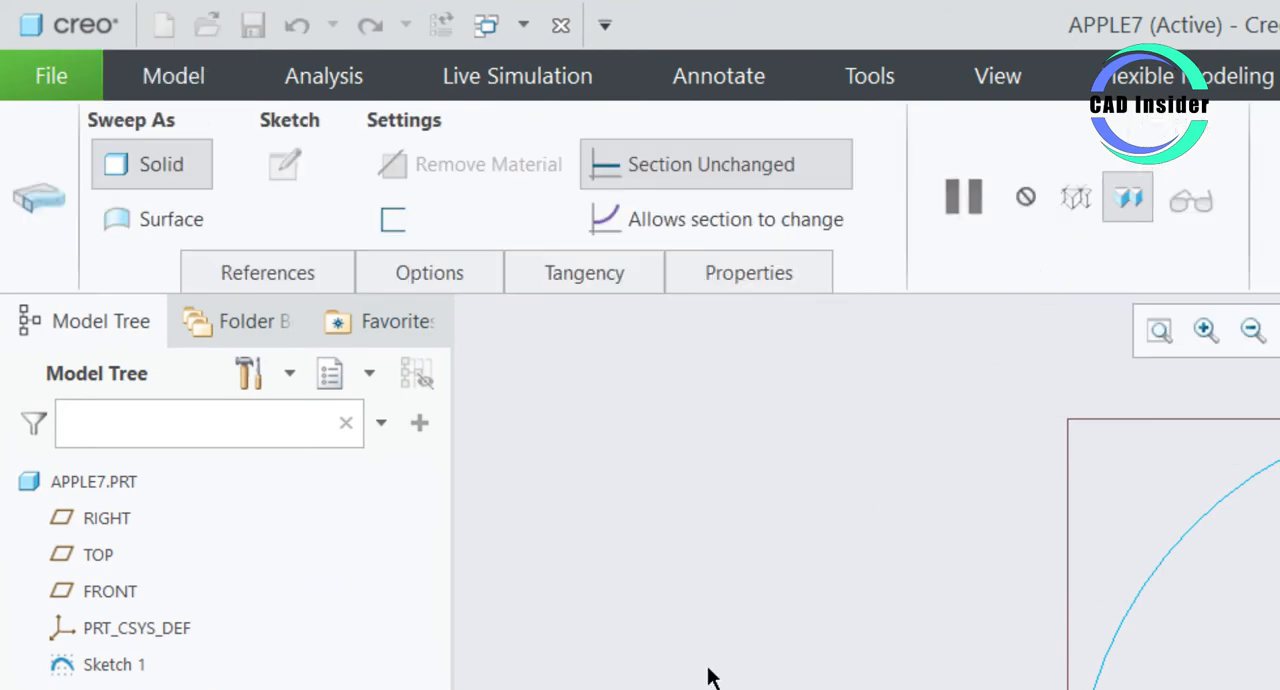
pyautogui.click(800, 221)
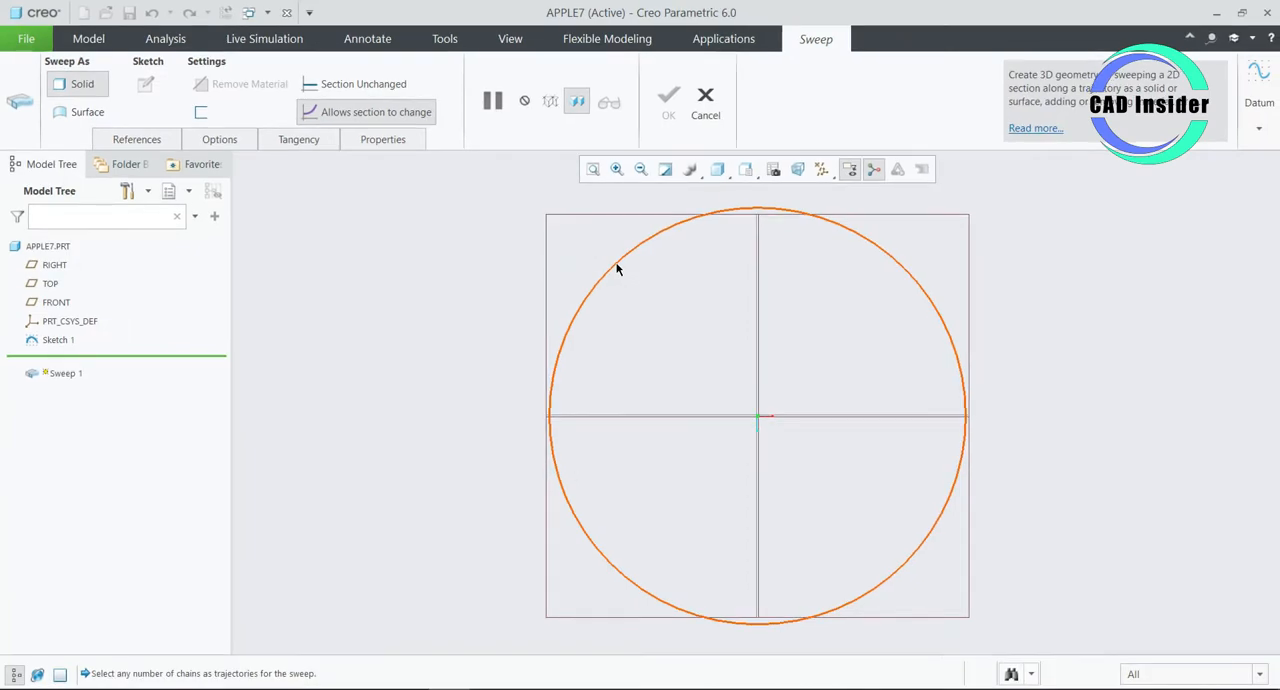
pyautogui.click(616, 268)
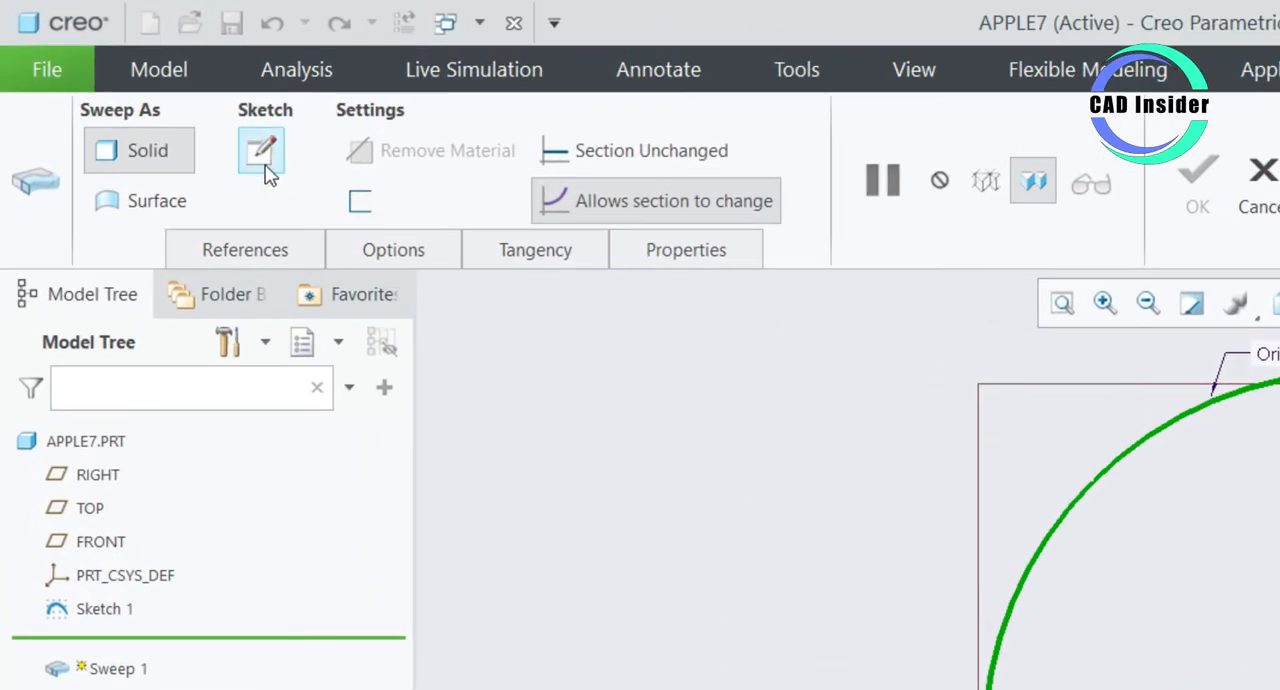
# - Open the sweep's section sketch and orient the view parallel to the section plane
pyautogui.click(258, 152)
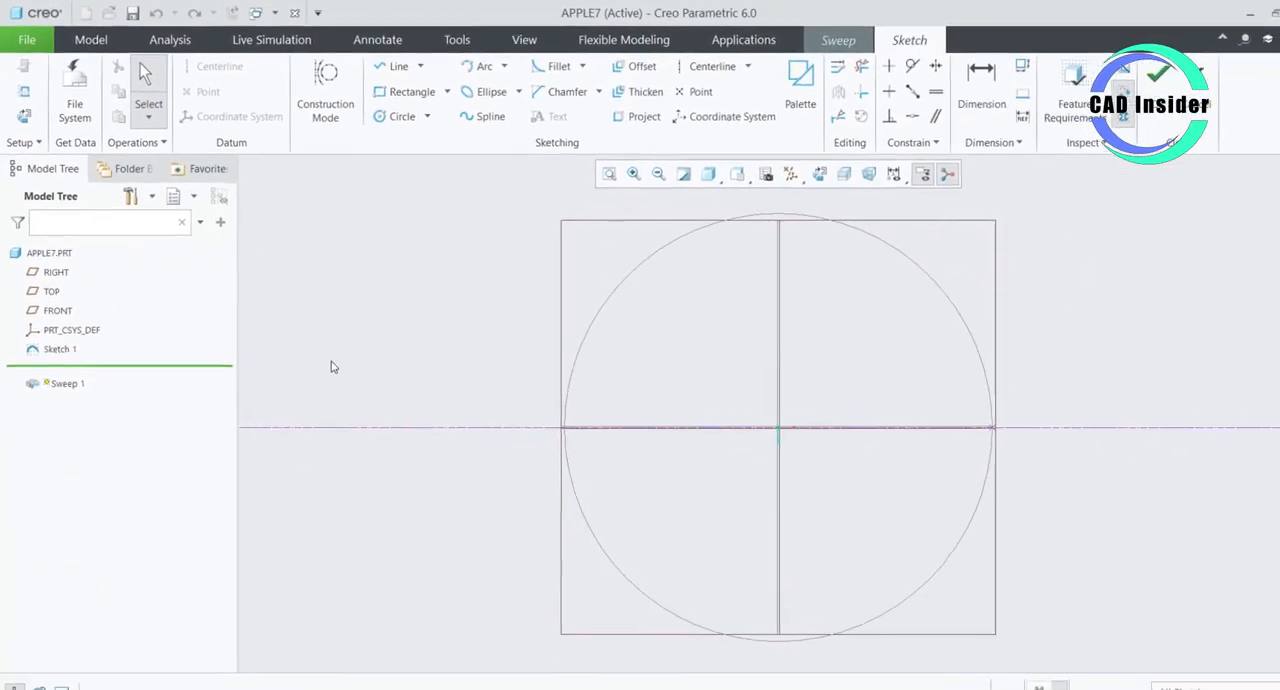
pyautogui.scroll(2, 814, 356)
pyautogui.scroll(5, 688, 394)
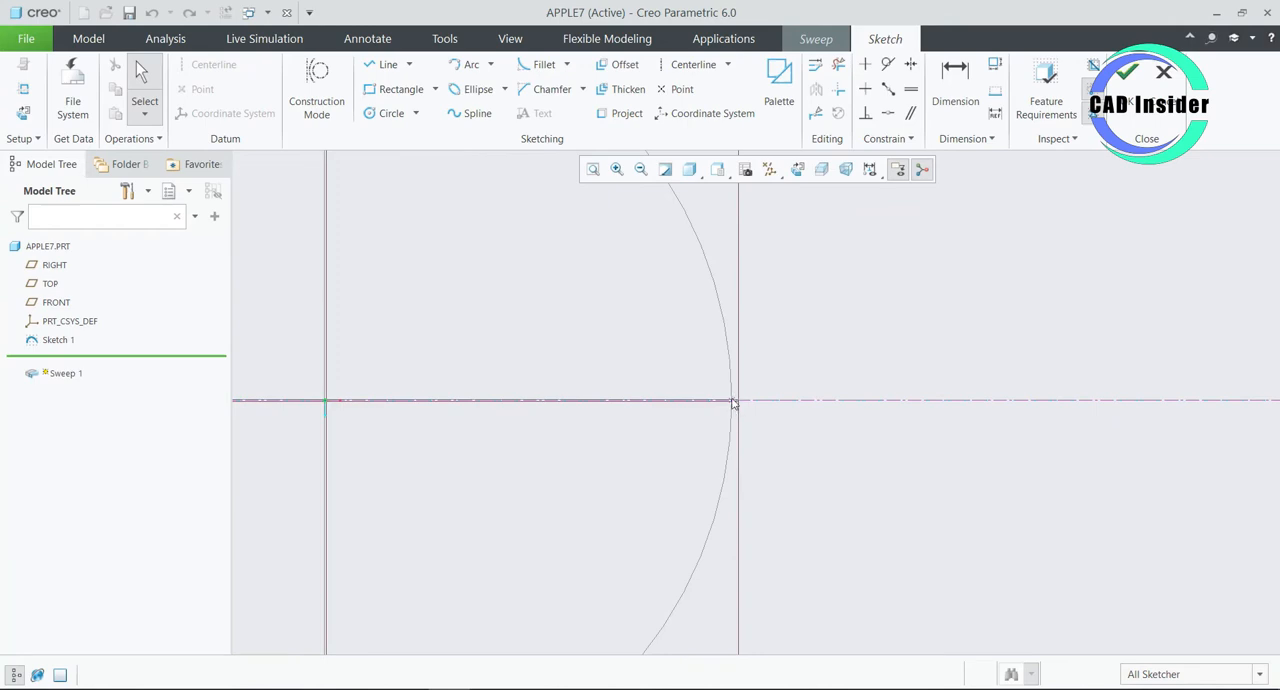
pyautogui.scroll(-5, 790, 434)
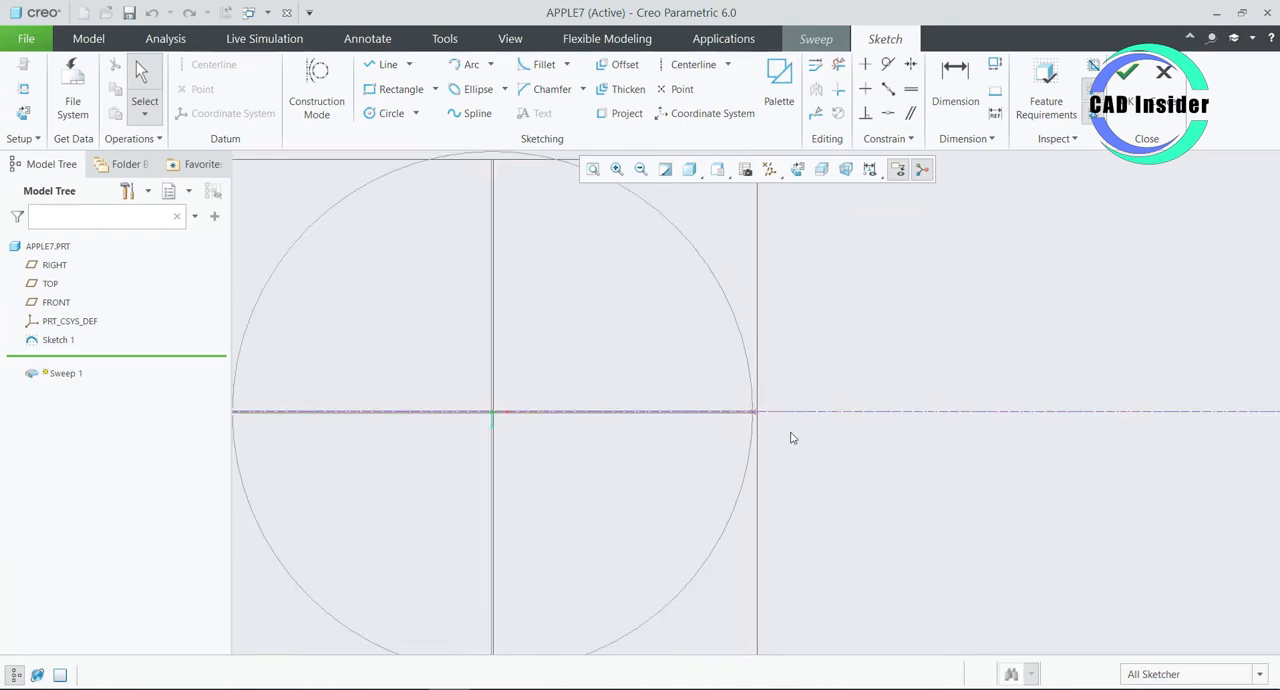
pyautogui.scroll(2, 769, 424)
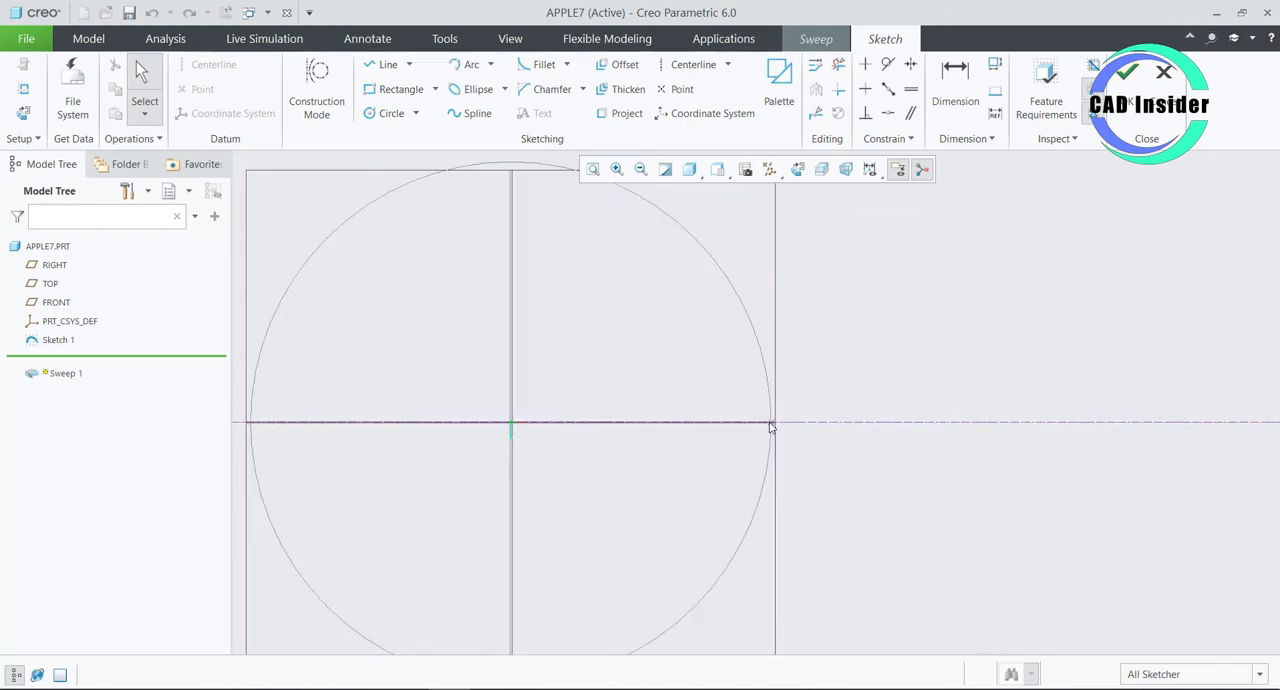
pyautogui.scroll(2, 769, 424)
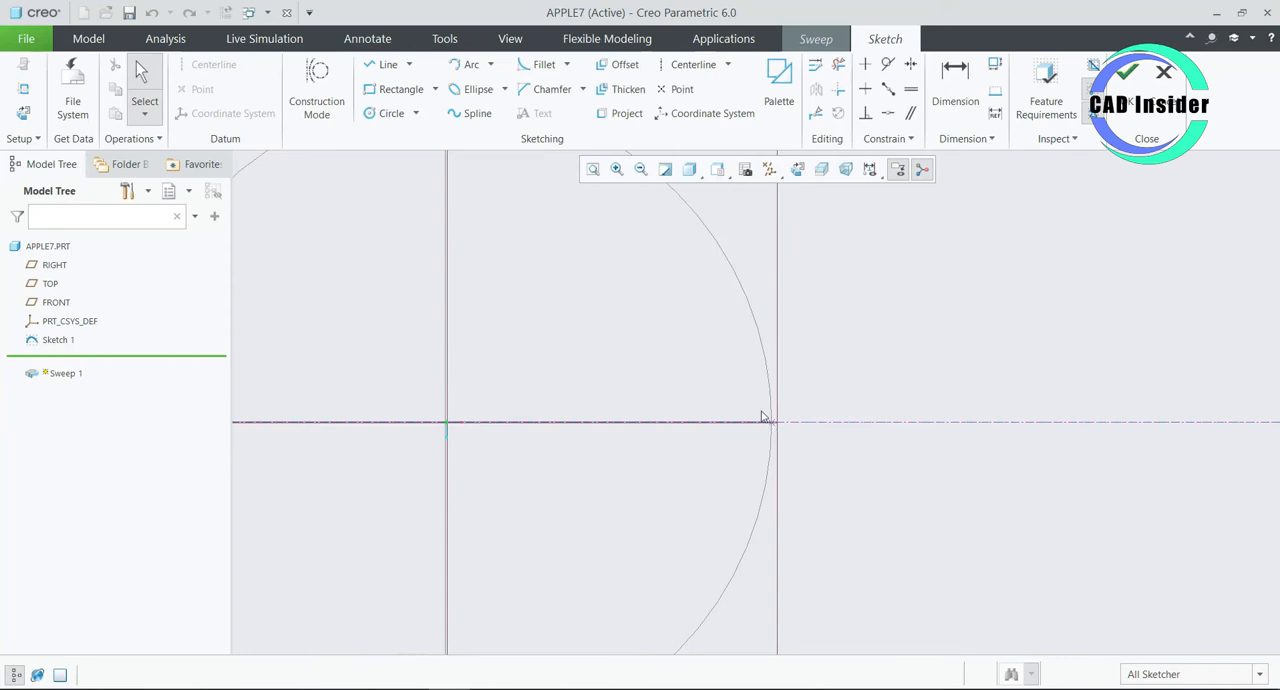
pyautogui.scroll(-2, 764, 418)
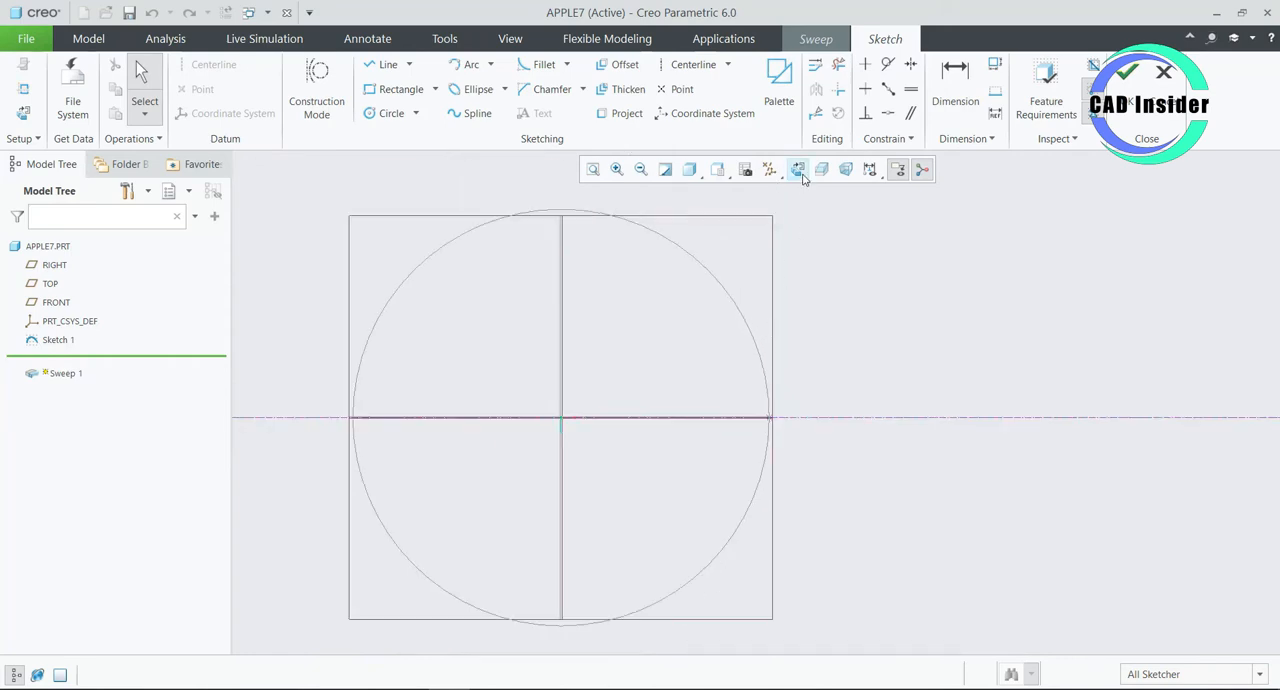
pyautogui.click(797, 169)
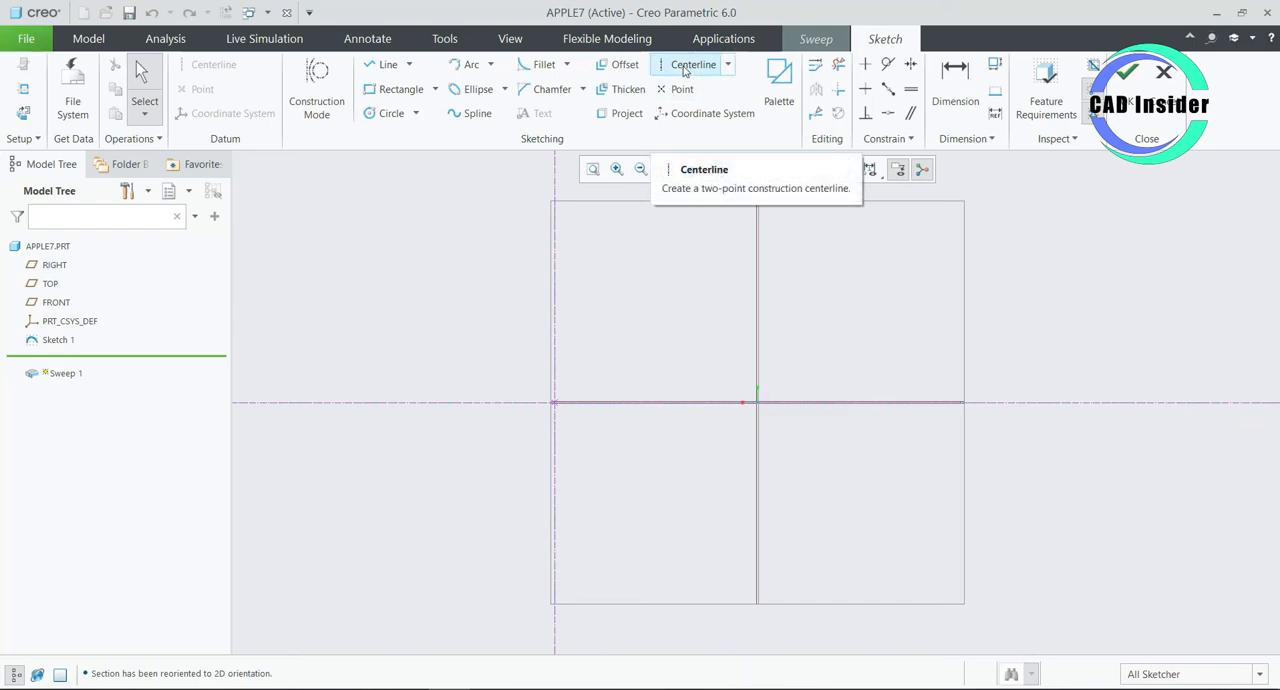
# - Sketch a vertical construction centerline in the section and set its distance from the trajectory start point to 100 mm
pyautogui.click(686, 66)
pyautogui.click(673, 240)
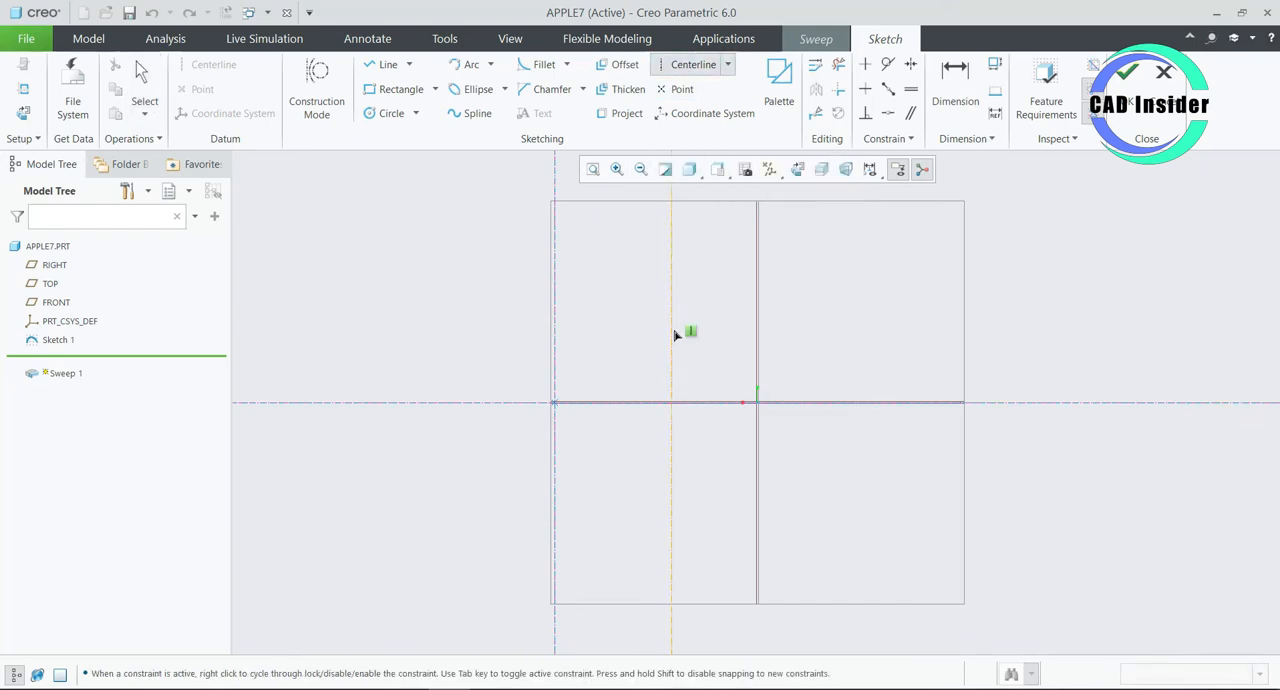
pyautogui.click(675, 335)
pyautogui.middleClick(648, 263)
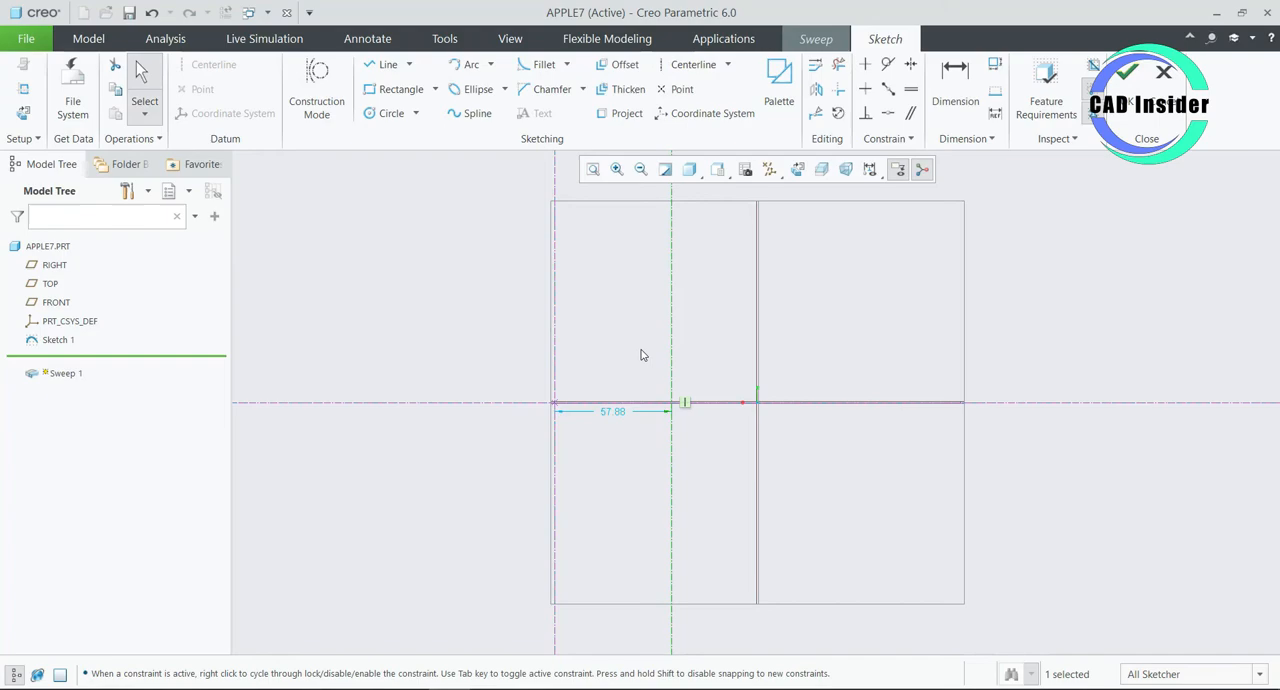
pyautogui.doubleClick(614, 412)
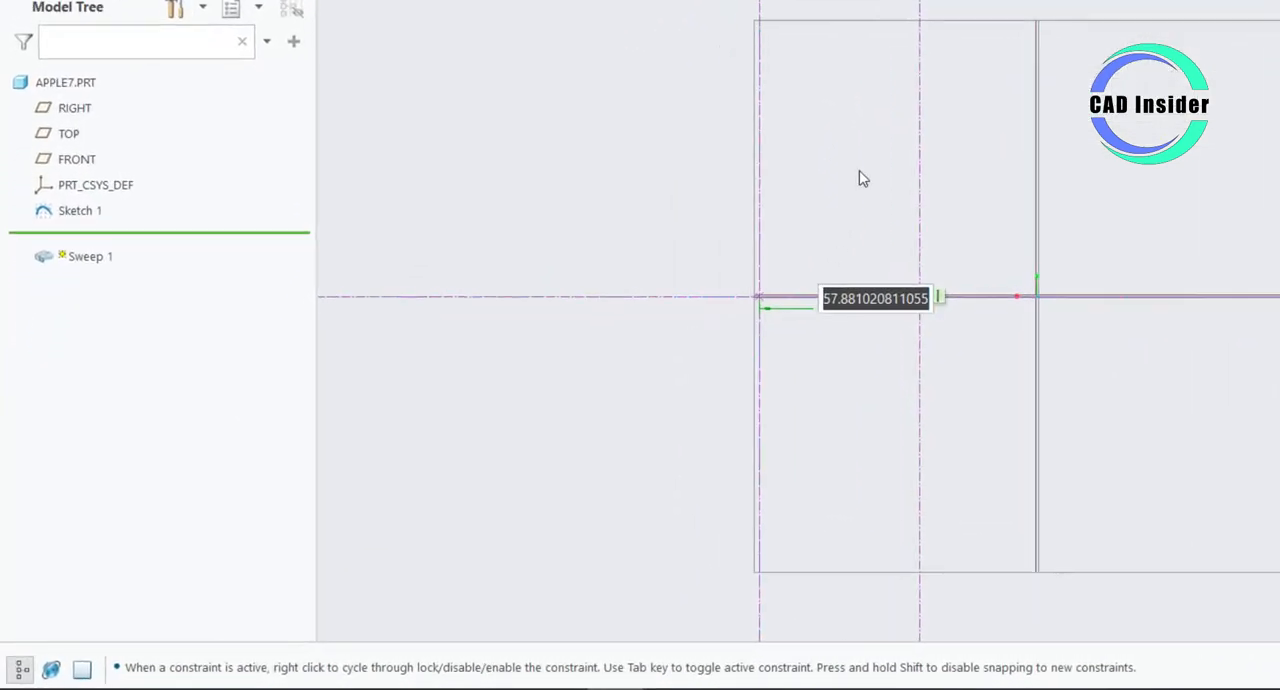
pyautogui.write('100')
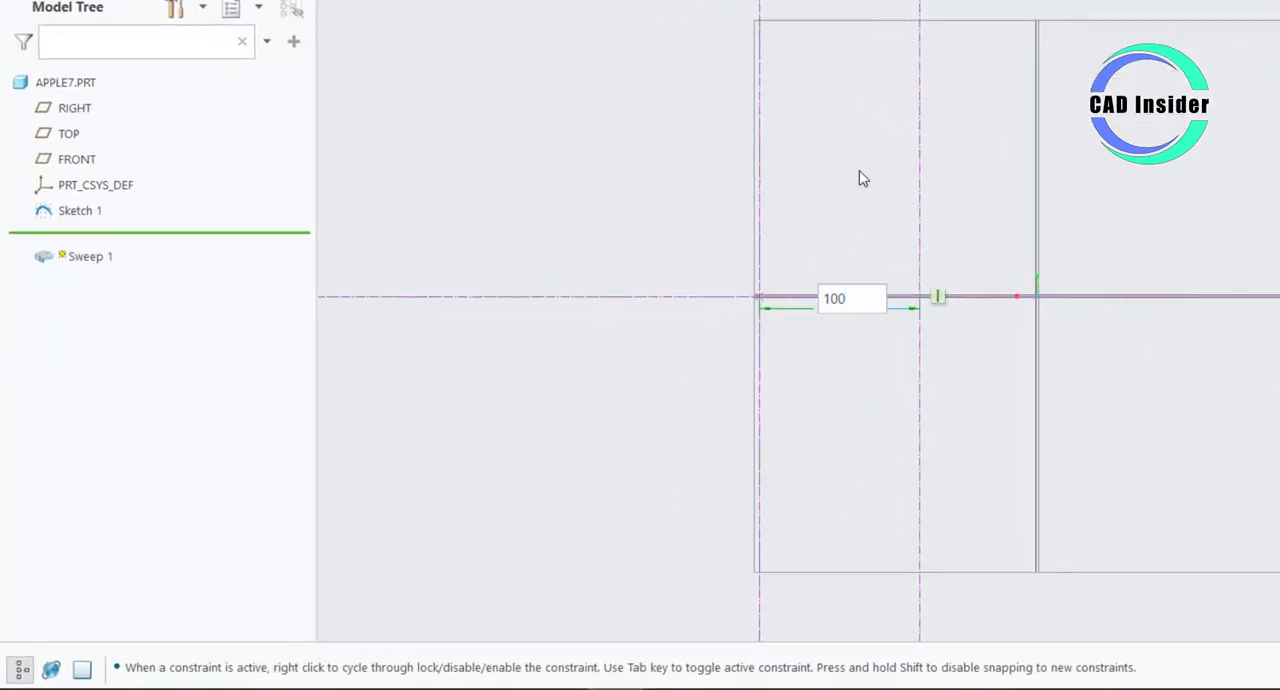
pyautogui.press('Return')
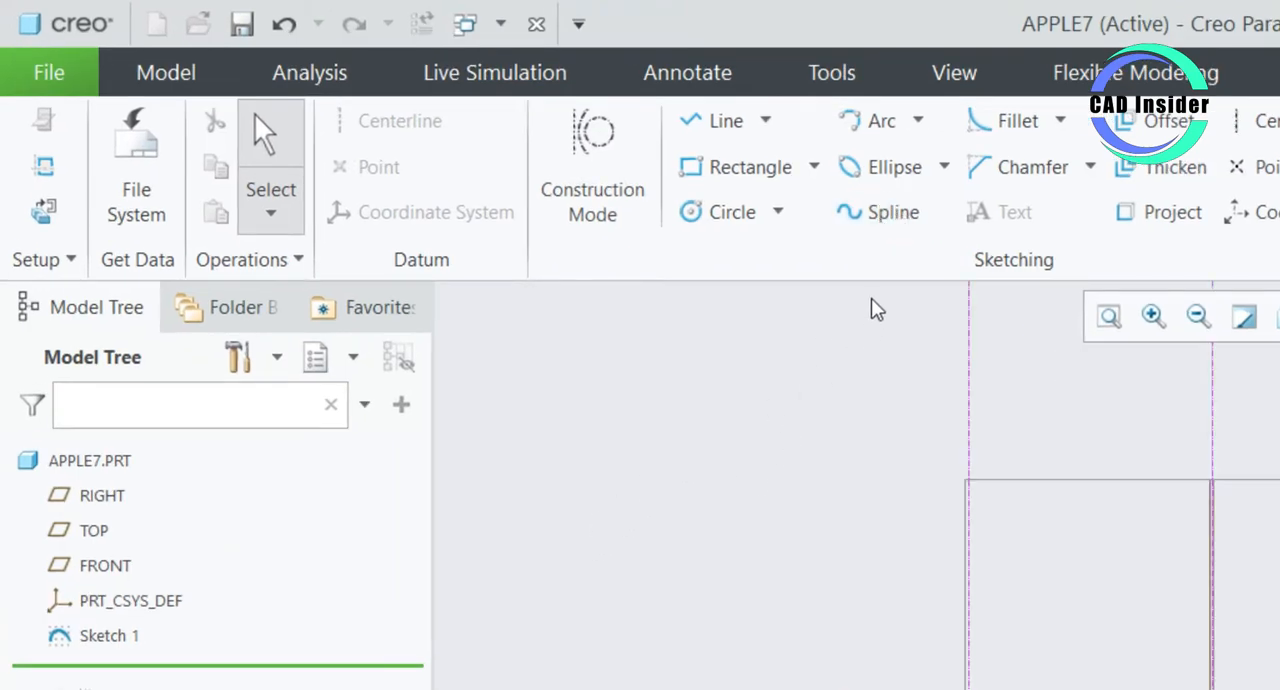
# - Sketch a five-point spline from the centerline about 71 mm above the horizontal reference, through the trajectory start point, back to the centerline about 39 mm below
pyautogui.click(882, 214)
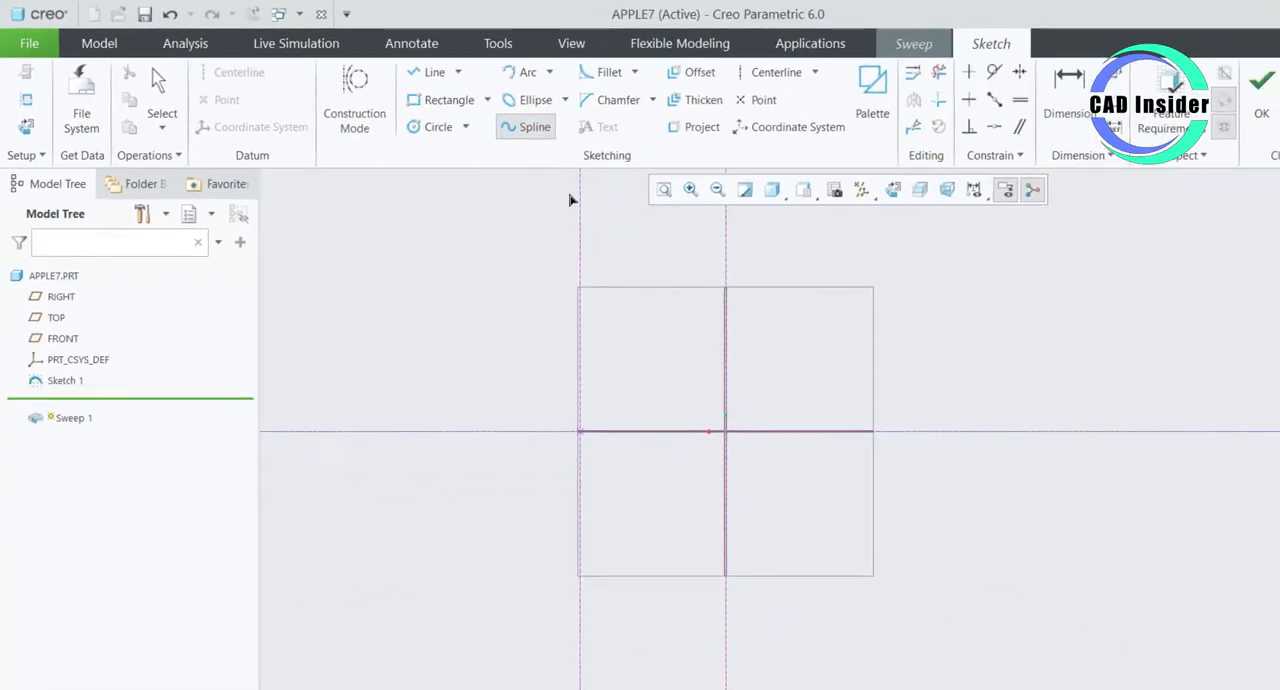
pyautogui.scroll(-2, 662, 327)
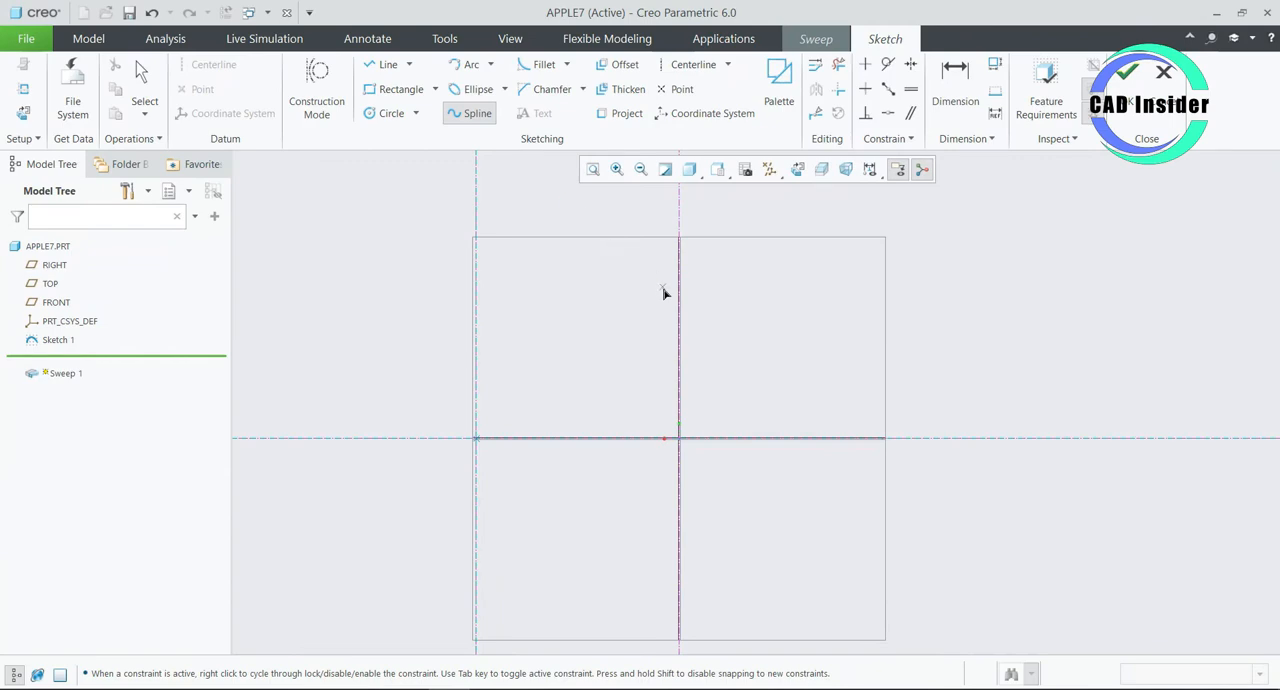
pyautogui.click(679, 292)
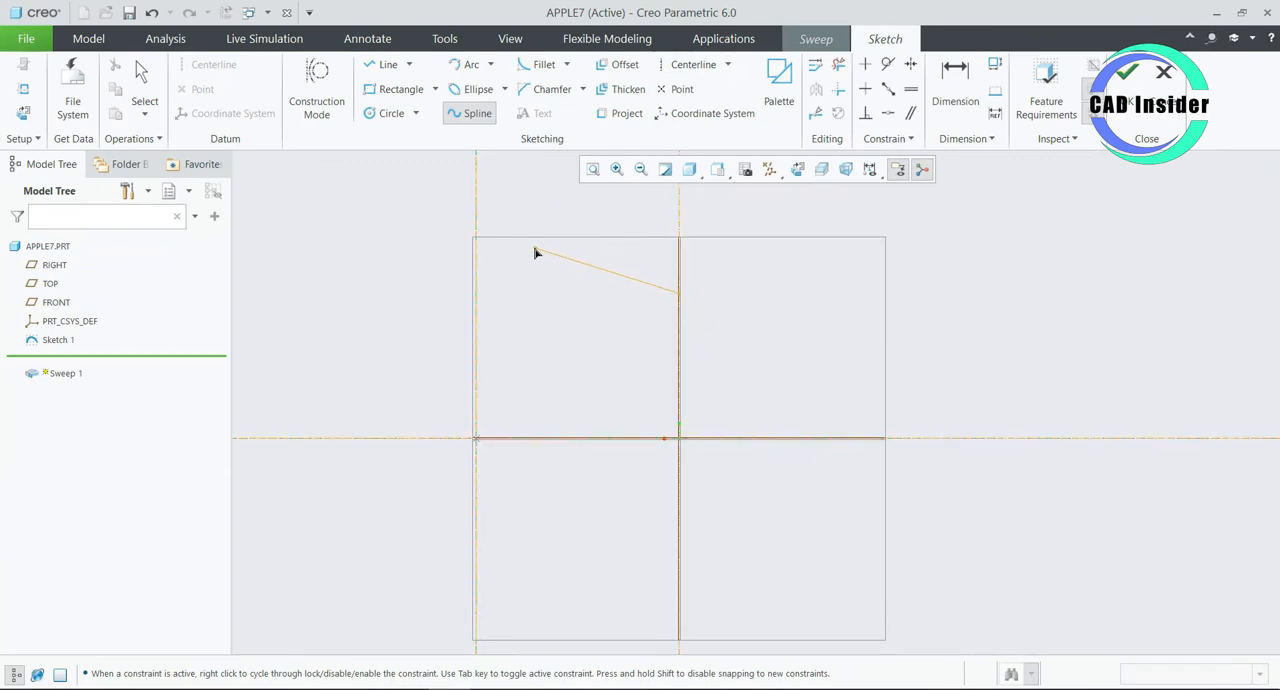
pyautogui.click(528, 246)
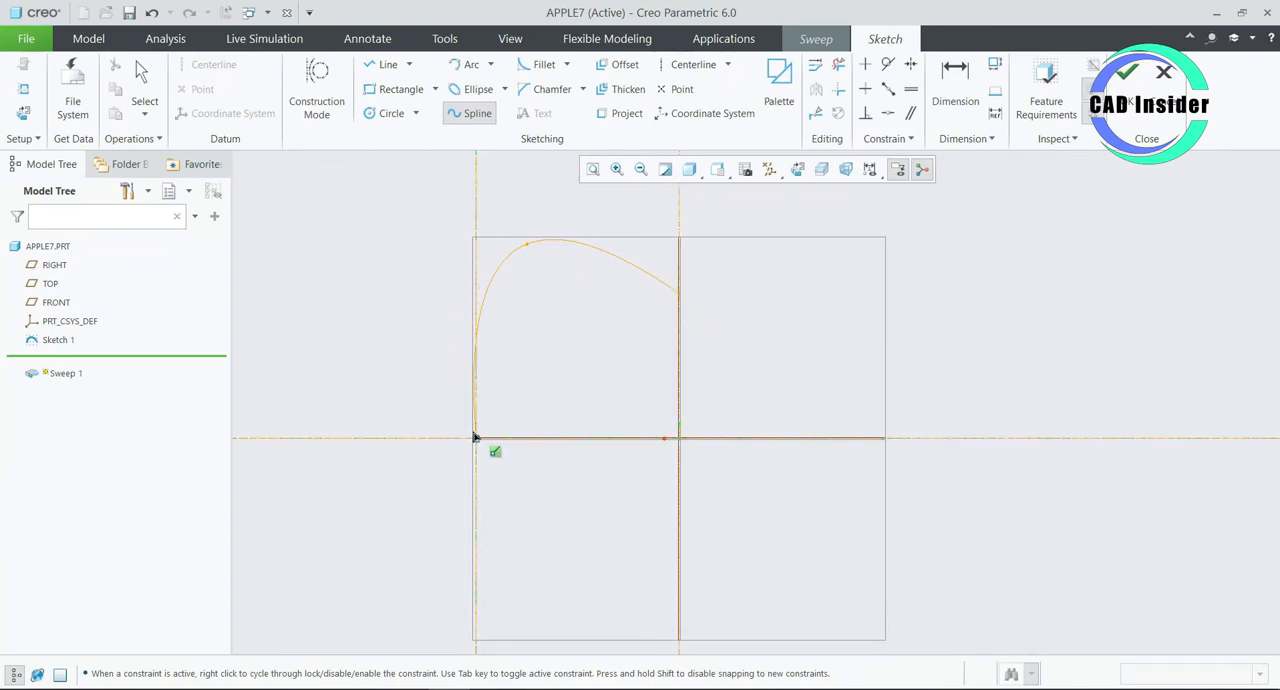
pyautogui.click(475, 437)
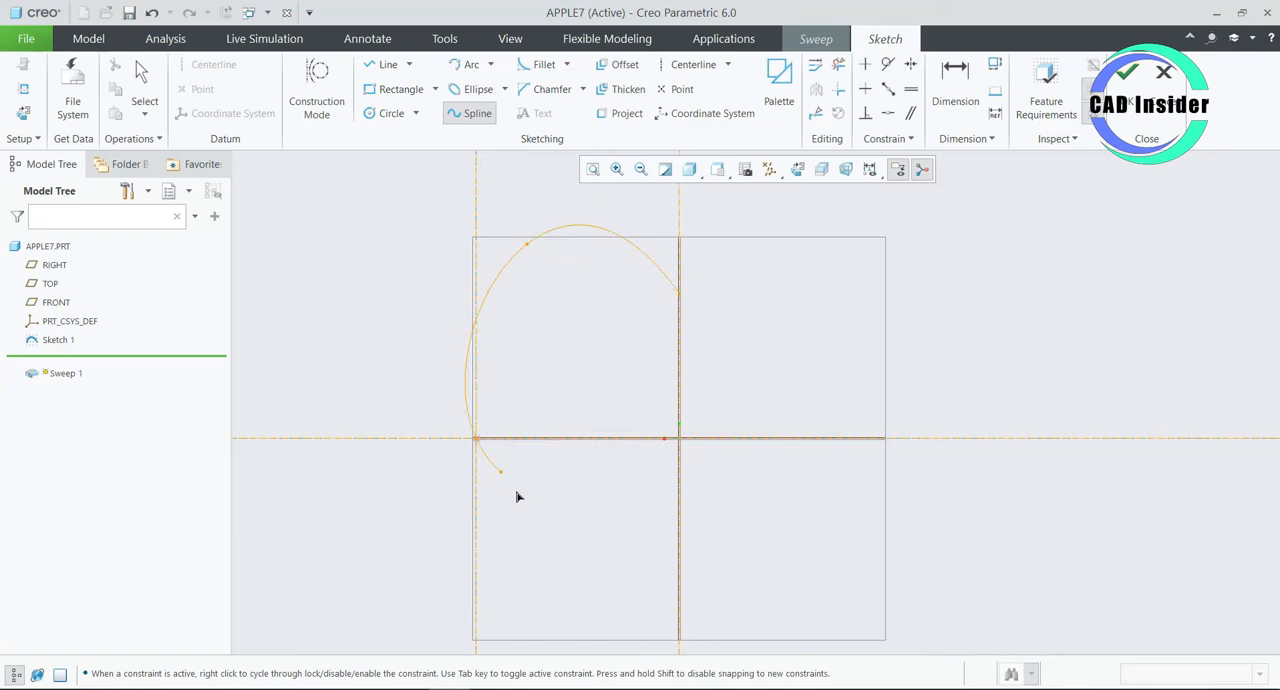
pyautogui.click(583, 561)
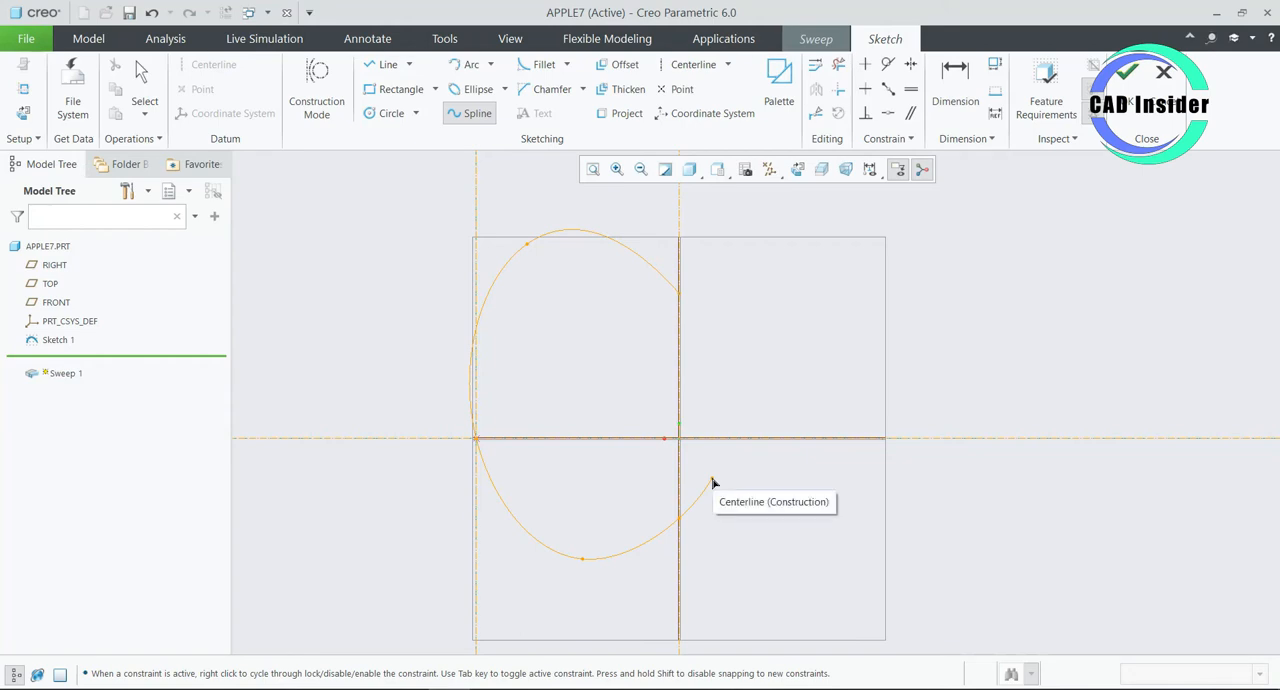
pyautogui.middleClick(713, 483)
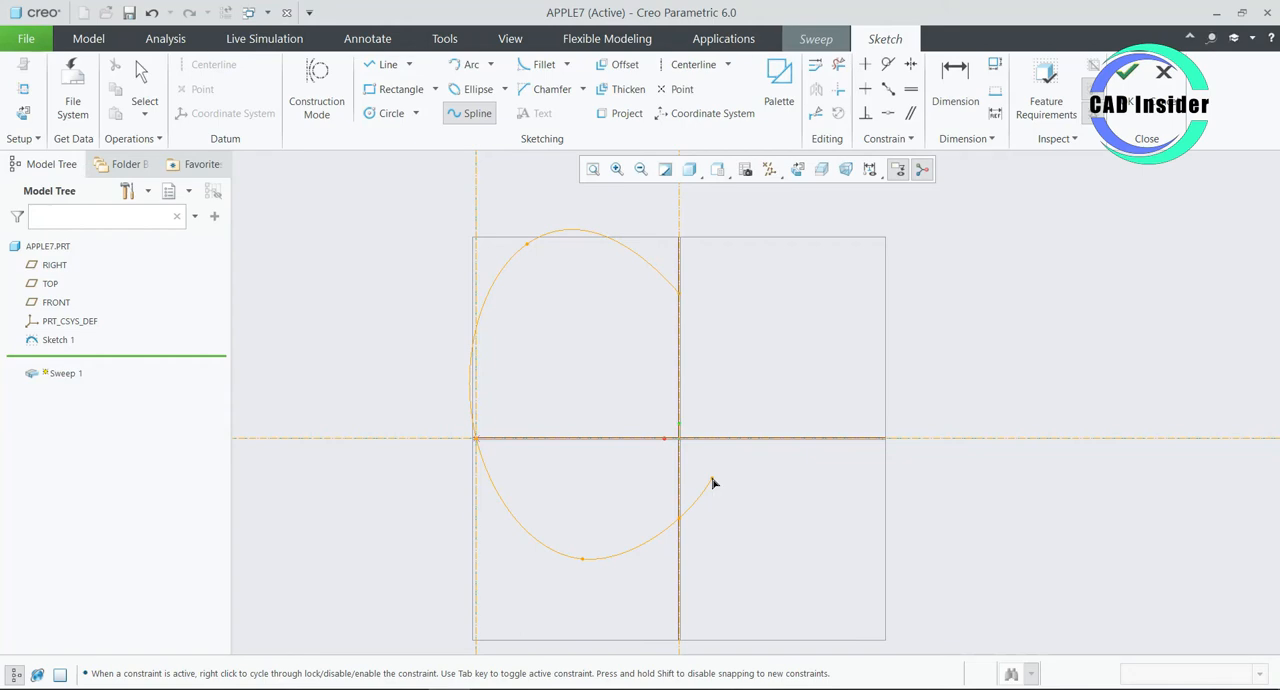
pyautogui.middleClick(712, 393)
# - Set the spline's lower endpoint 60 mm below the horizontal reference and its upper endpoint 80 mm above it
pyautogui.scroll(2, 722, 398)
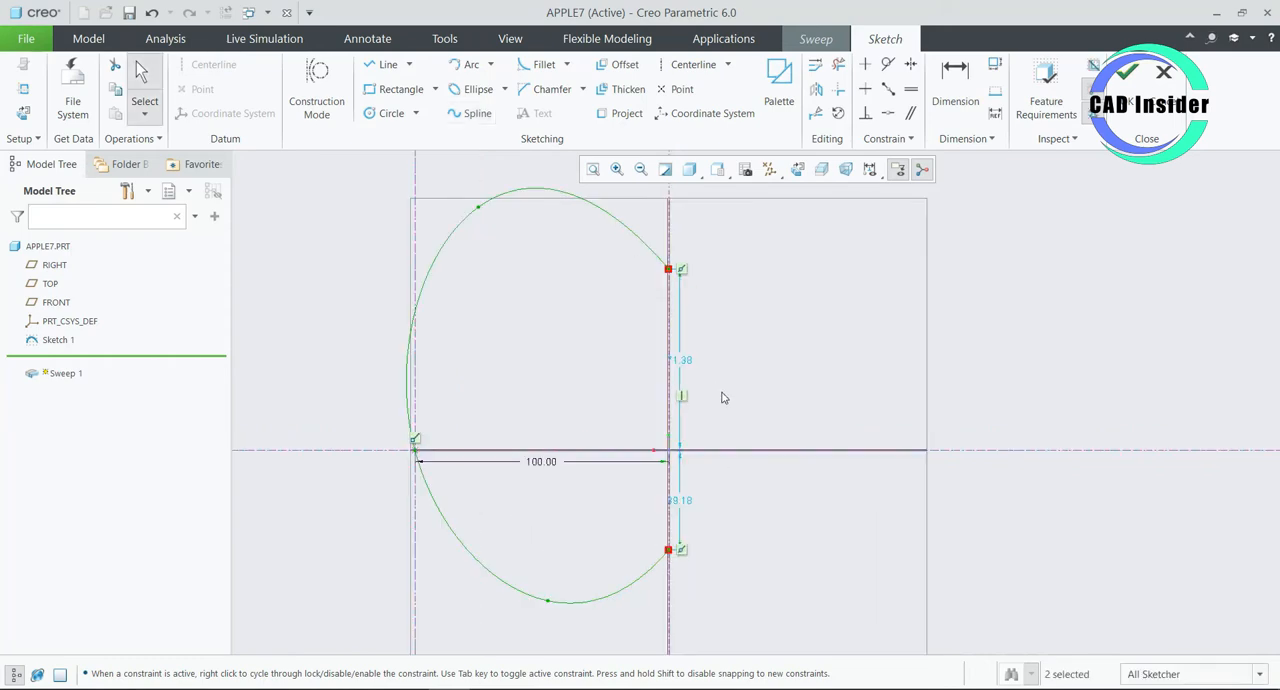
pyautogui.doubleClick(683, 504)
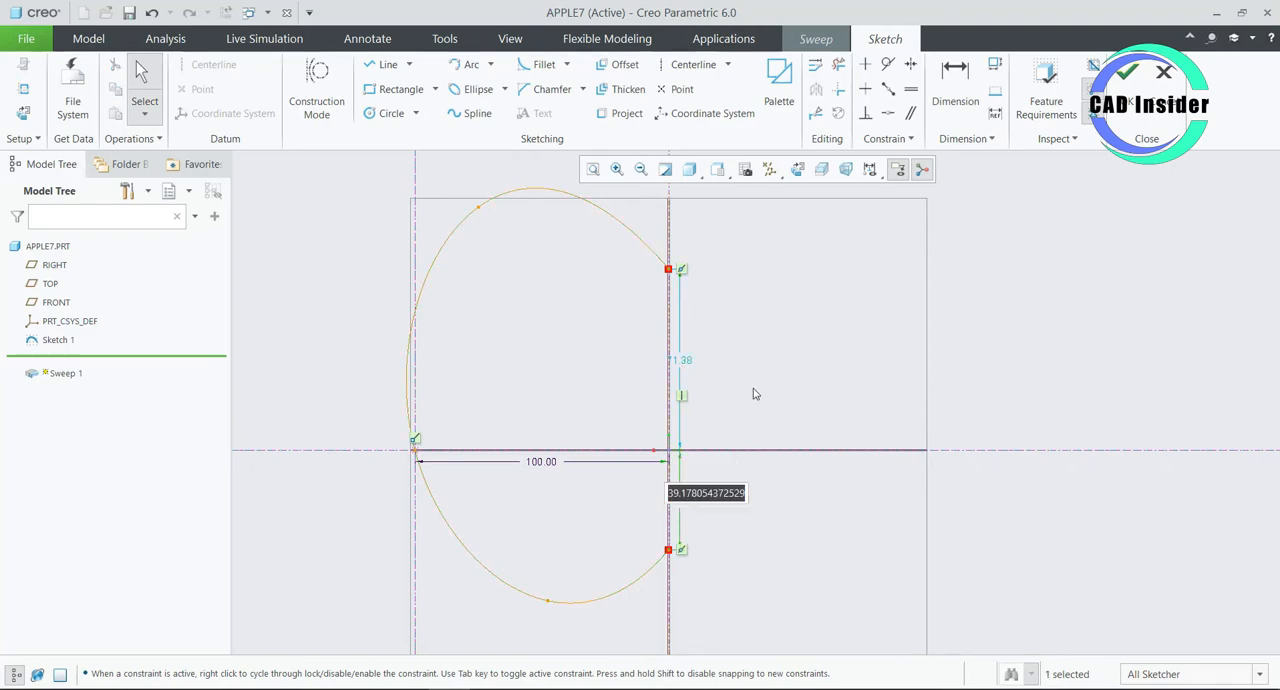
pyautogui.write('60')
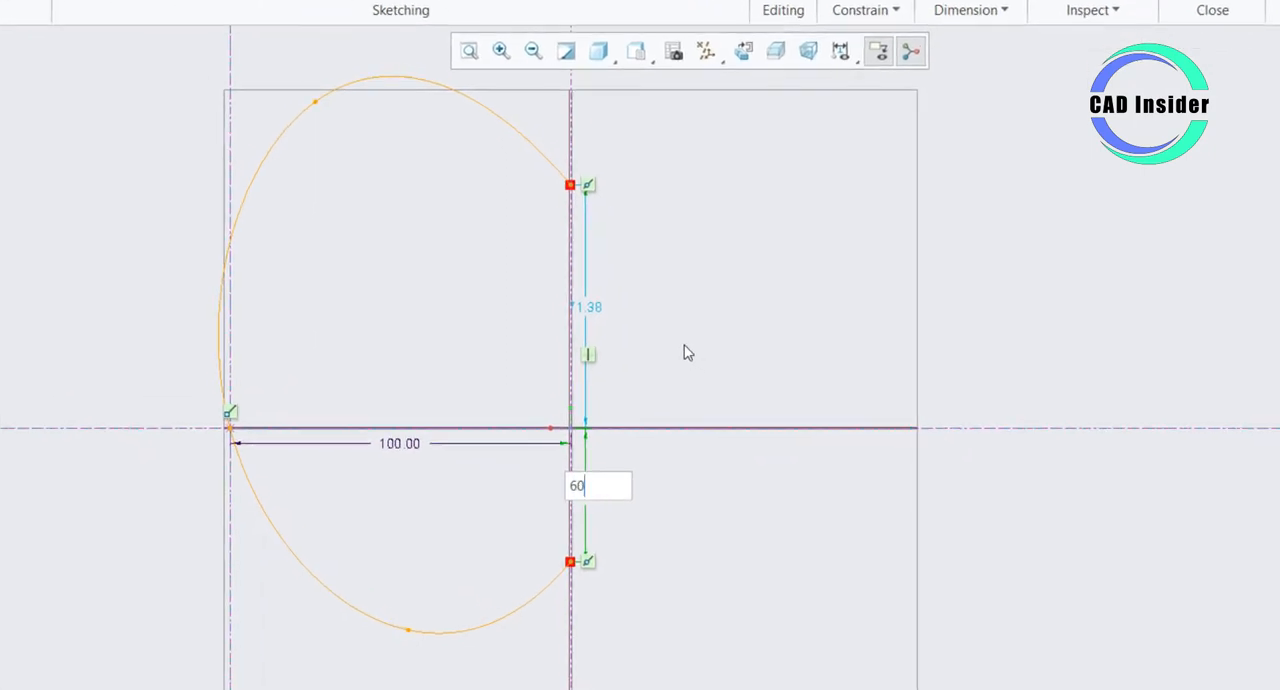
pyautogui.press('Return')
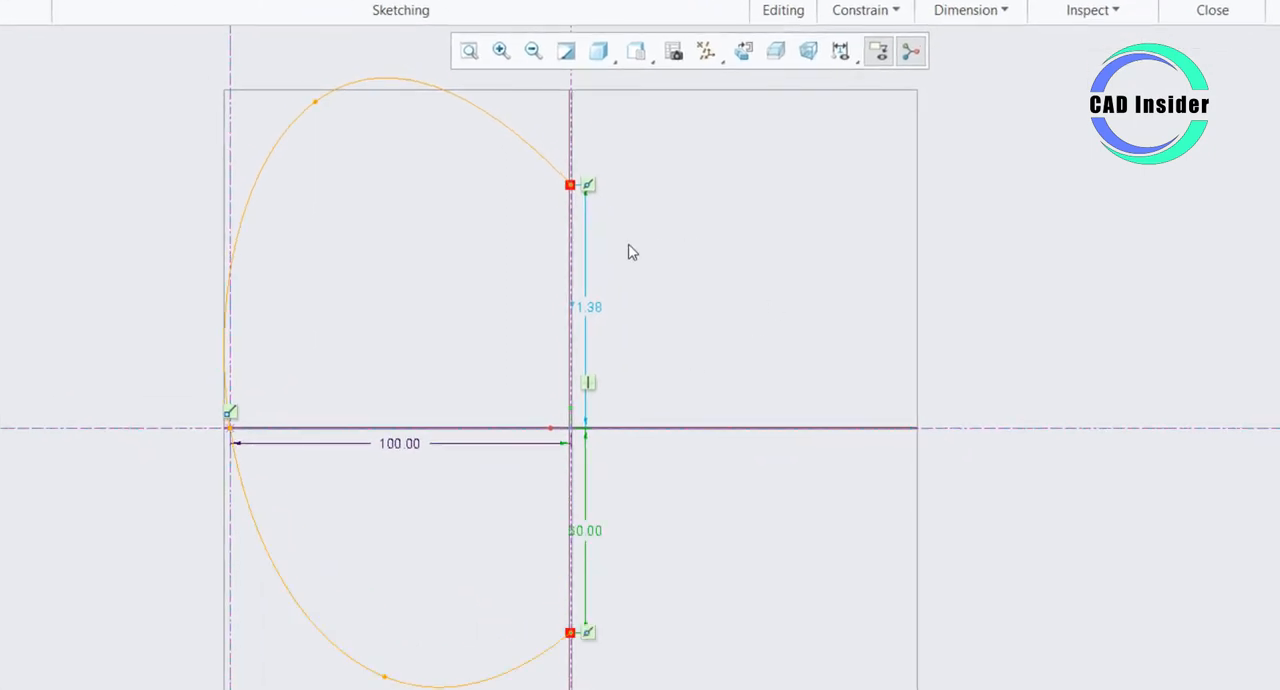
pyautogui.doubleClick(588, 310)
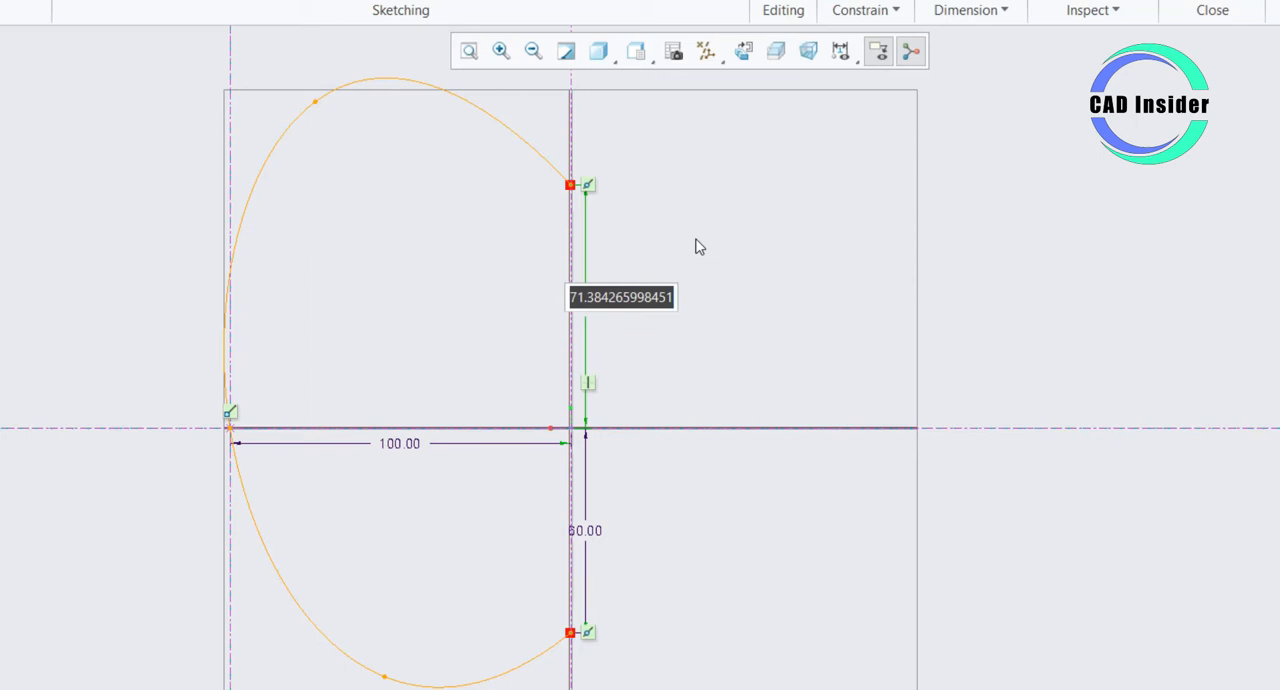
pyautogui.write('80')
pyautogui.press('Return')
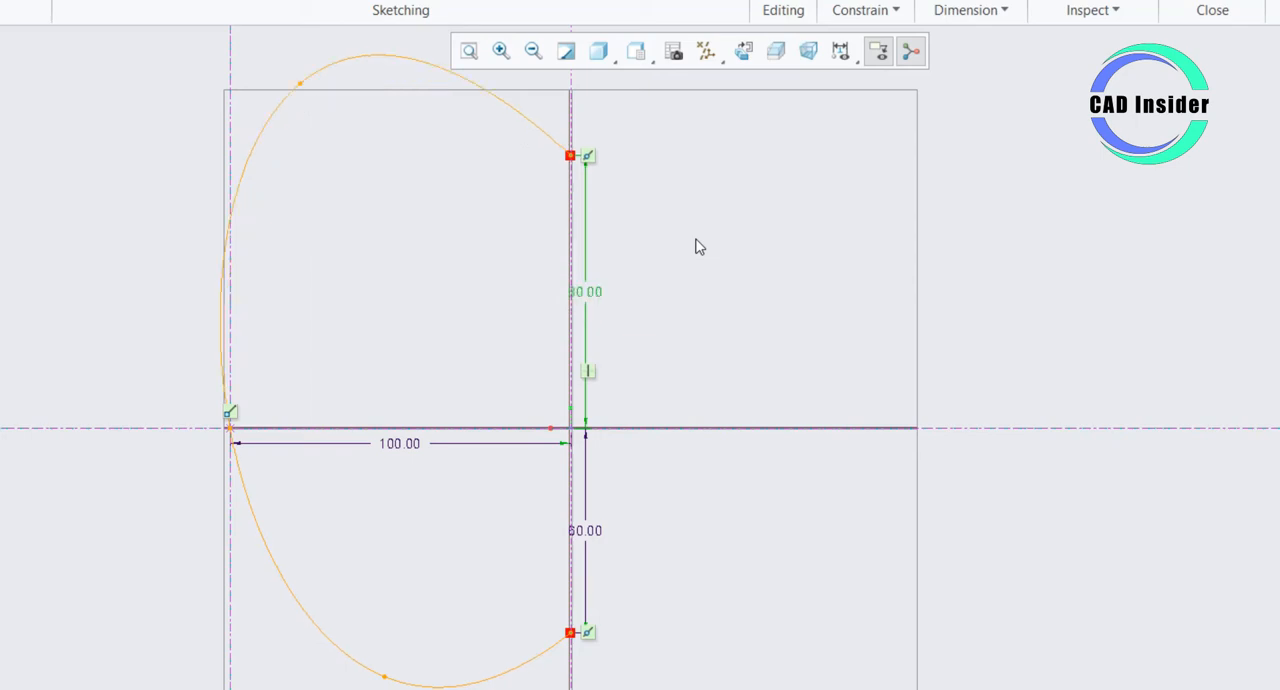
pyautogui.scroll(-2, 698, 247)
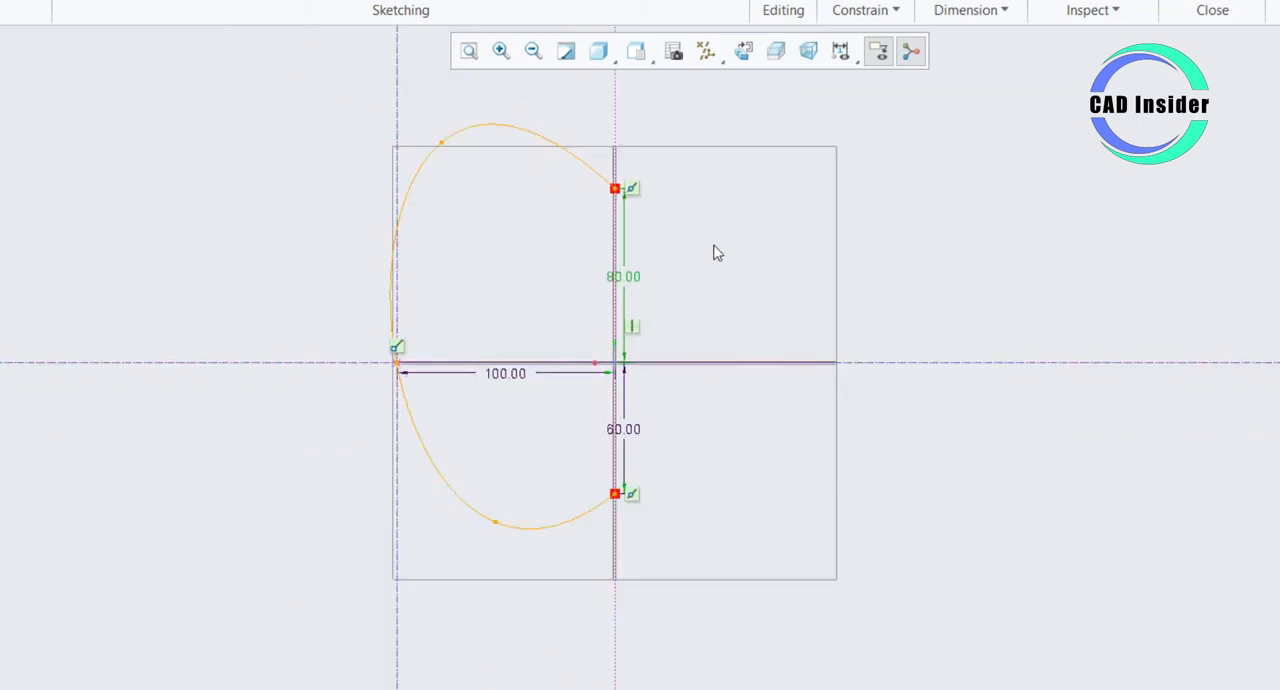
pyautogui.click(716, 252)
# - Dimension the tangent angle between the spline and the vertical centerline at the upper endpoint and set it to 145 degrees
pyautogui.scroll(4, 627, 195)
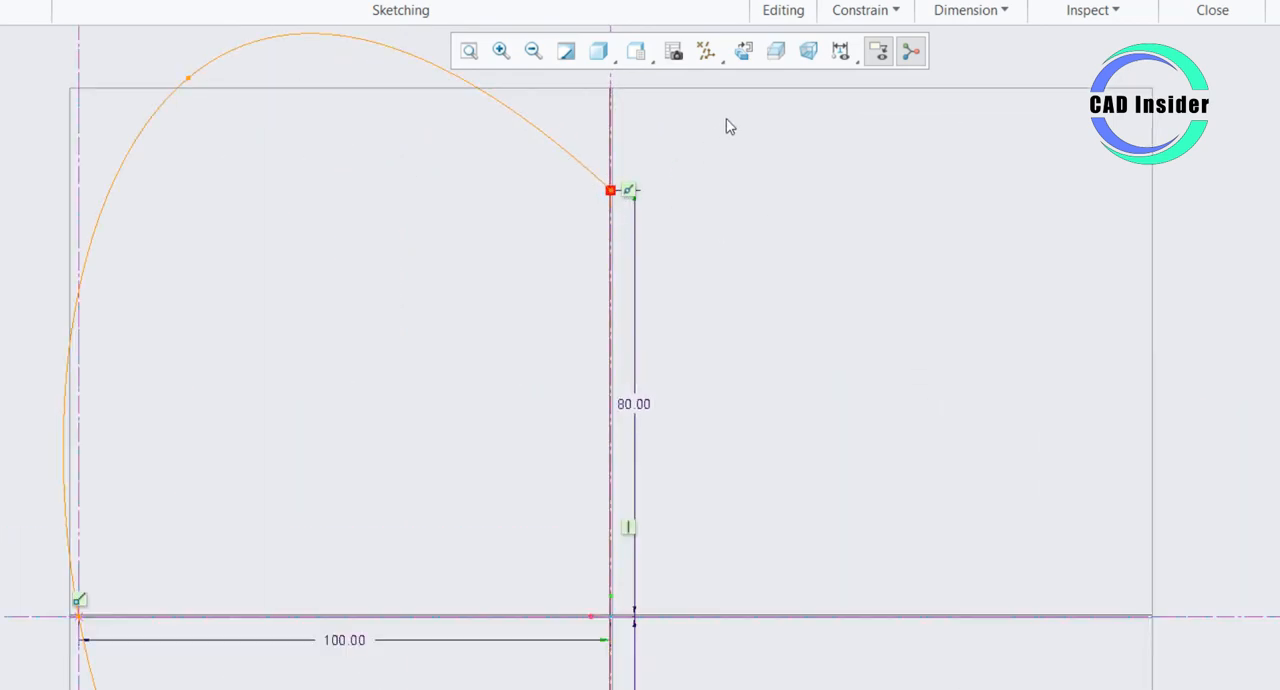
pyautogui.rightClick(668, 222)
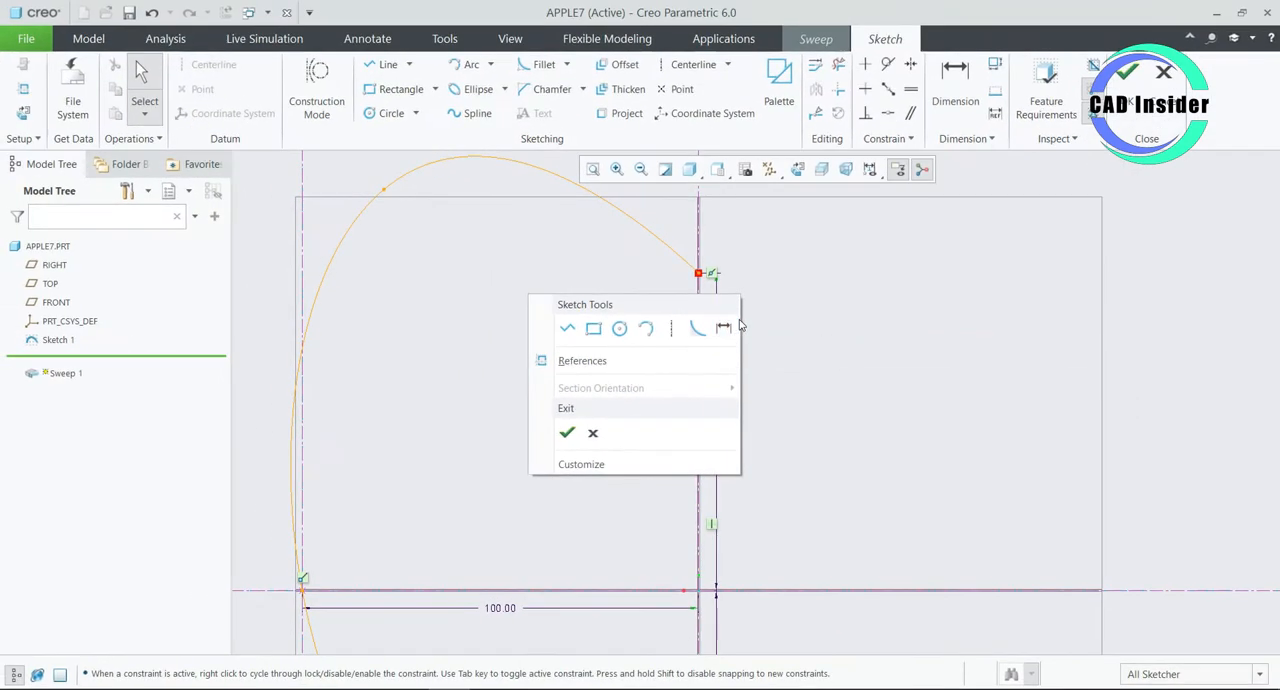
pyautogui.click(644, 264)
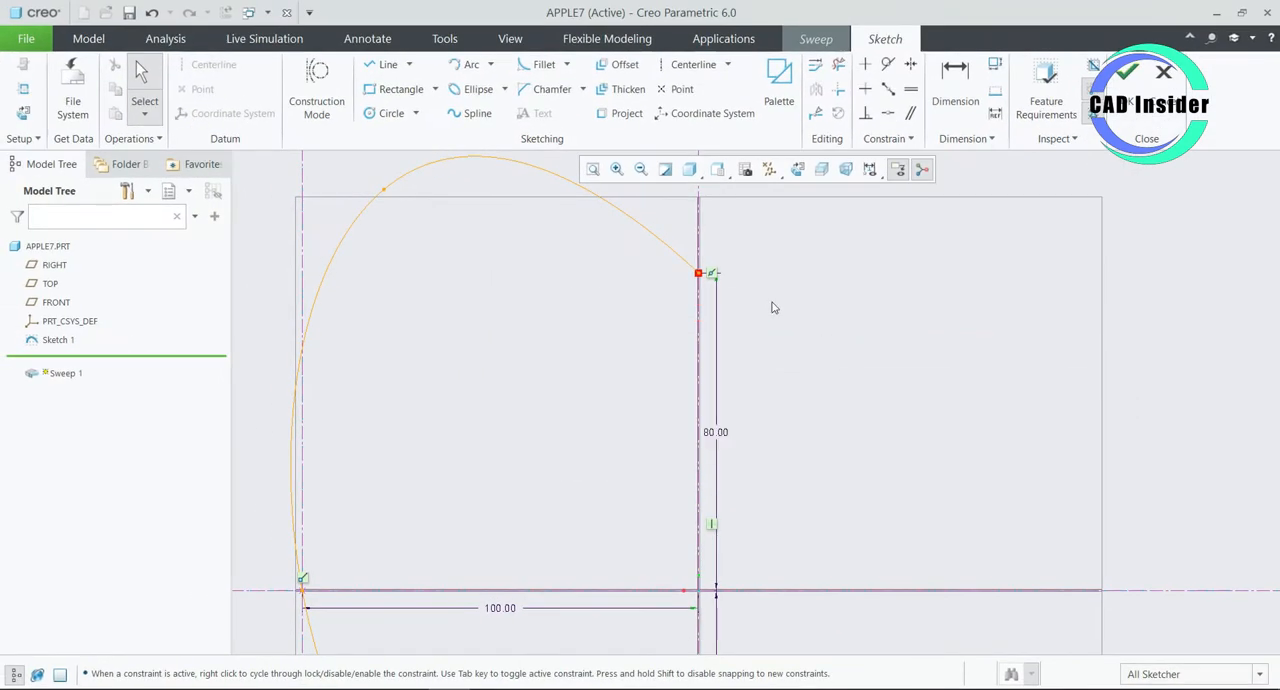
pyautogui.click(960, 97)
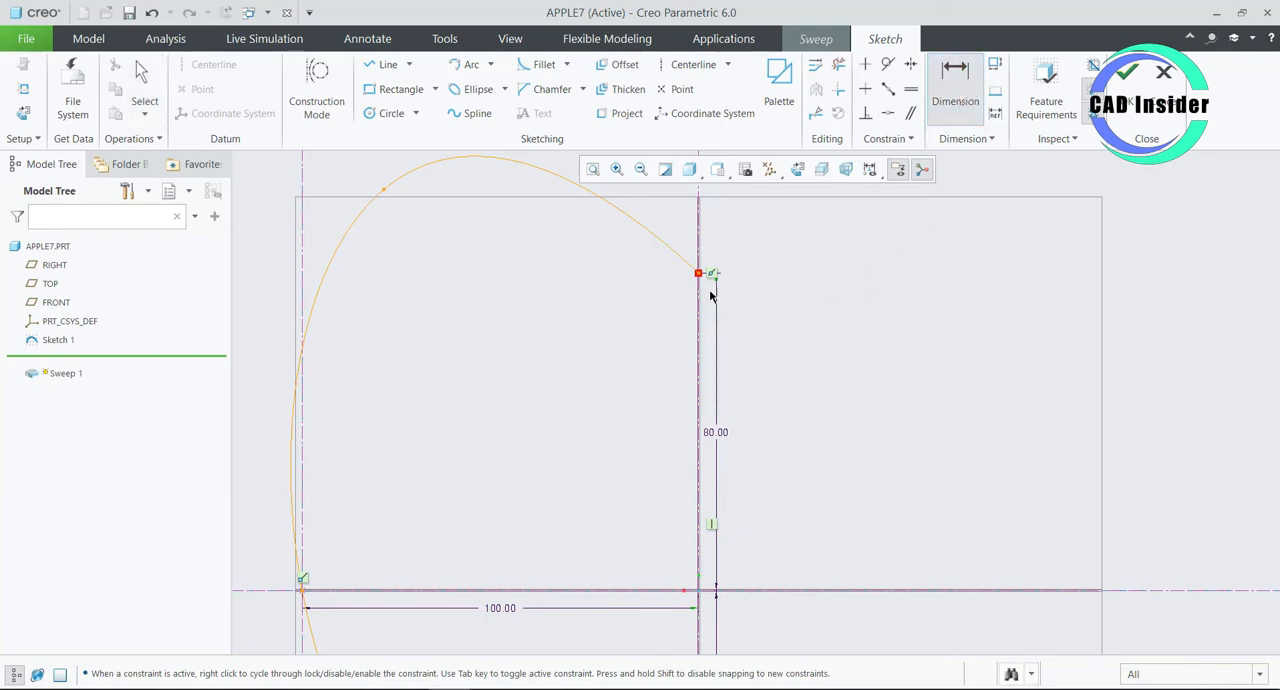
pyautogui.click(699, 273)
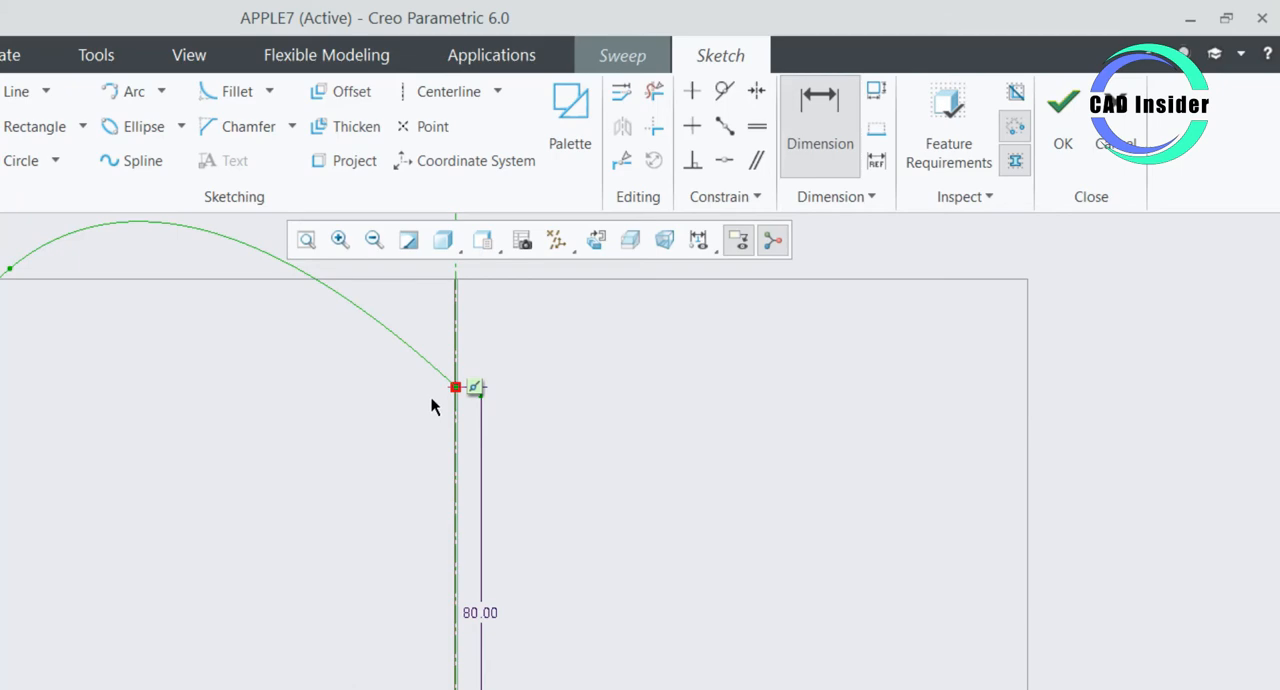
pyautogui.click(431, 405)
pyautogui.middleClick(433, 403)
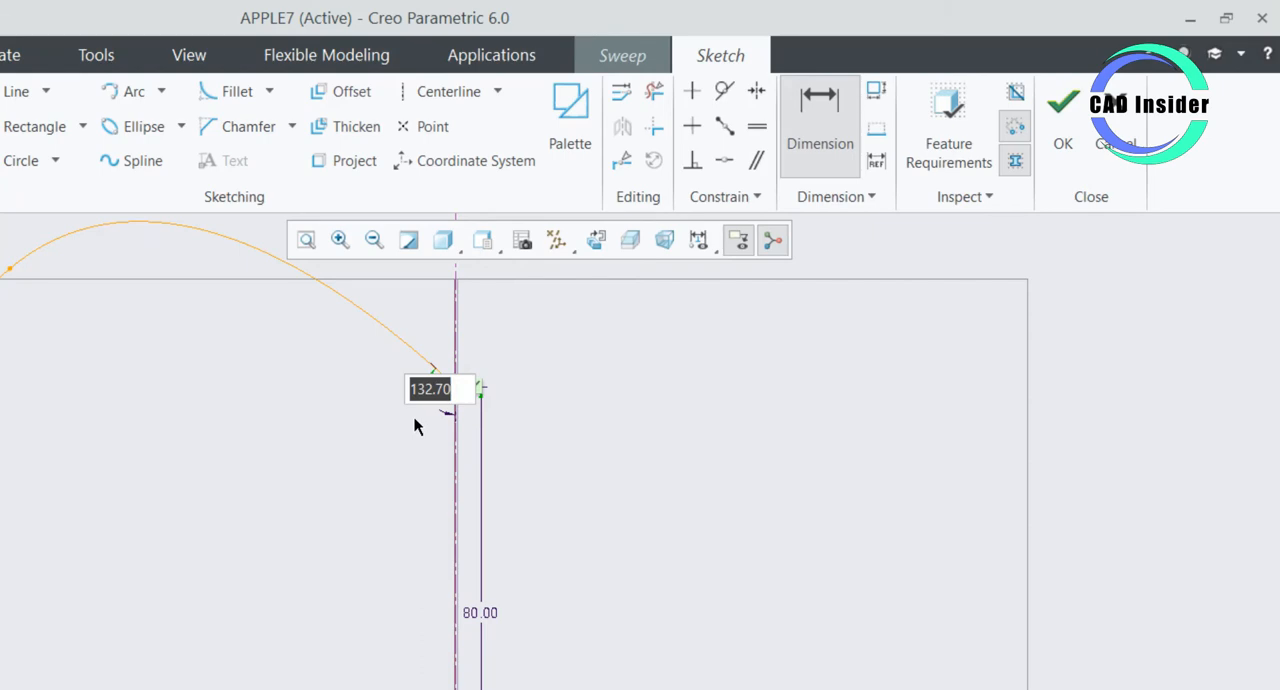
pyautogui.write('145')
pyautogui.press('Return')
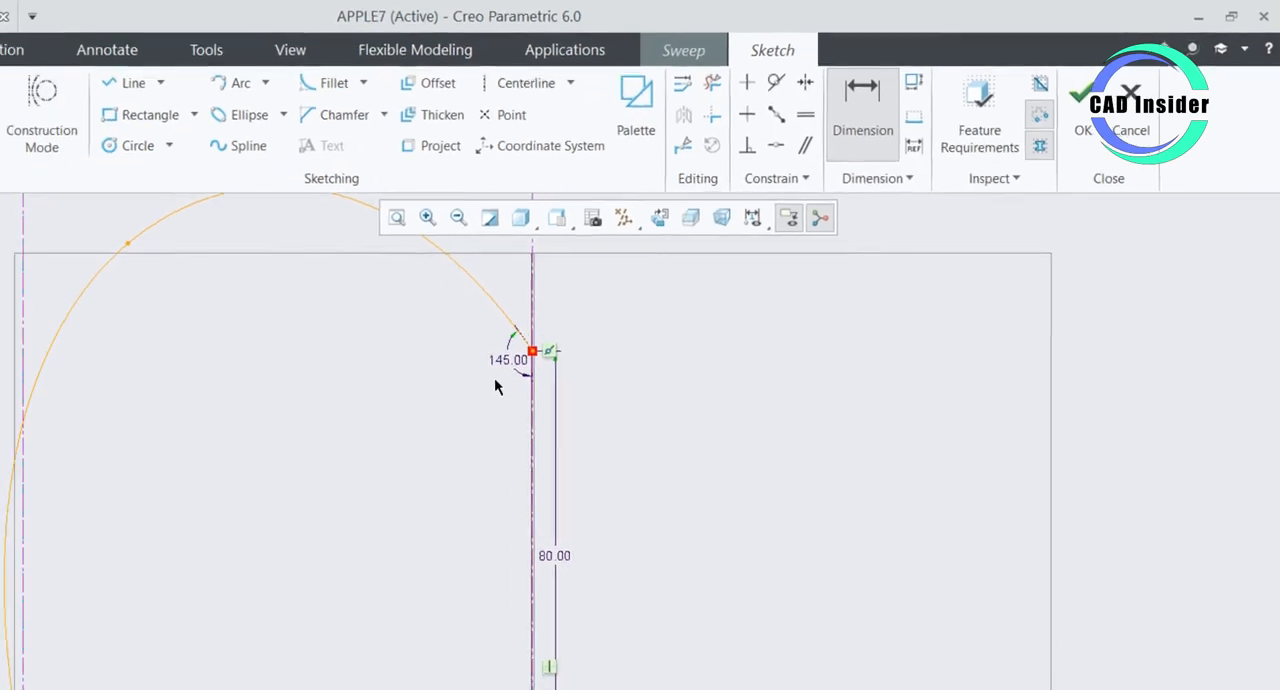
# - Add a tangent angle dimension between the spline's lower endpoint and the vertical centerline, and set it to 137 degrees
pyautogui.scroll(3, 414, 430)
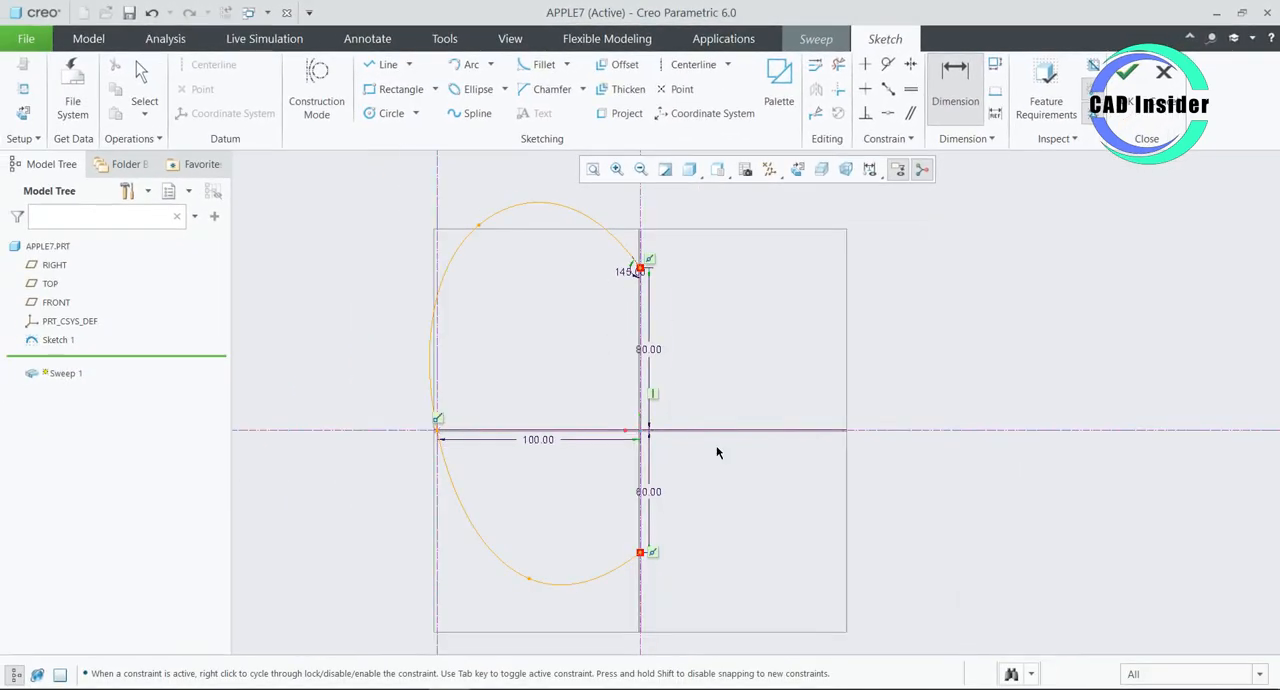
pyautogui.scroll(2, 697, 515)
pyautogui.scroll(-5, 689, 518)
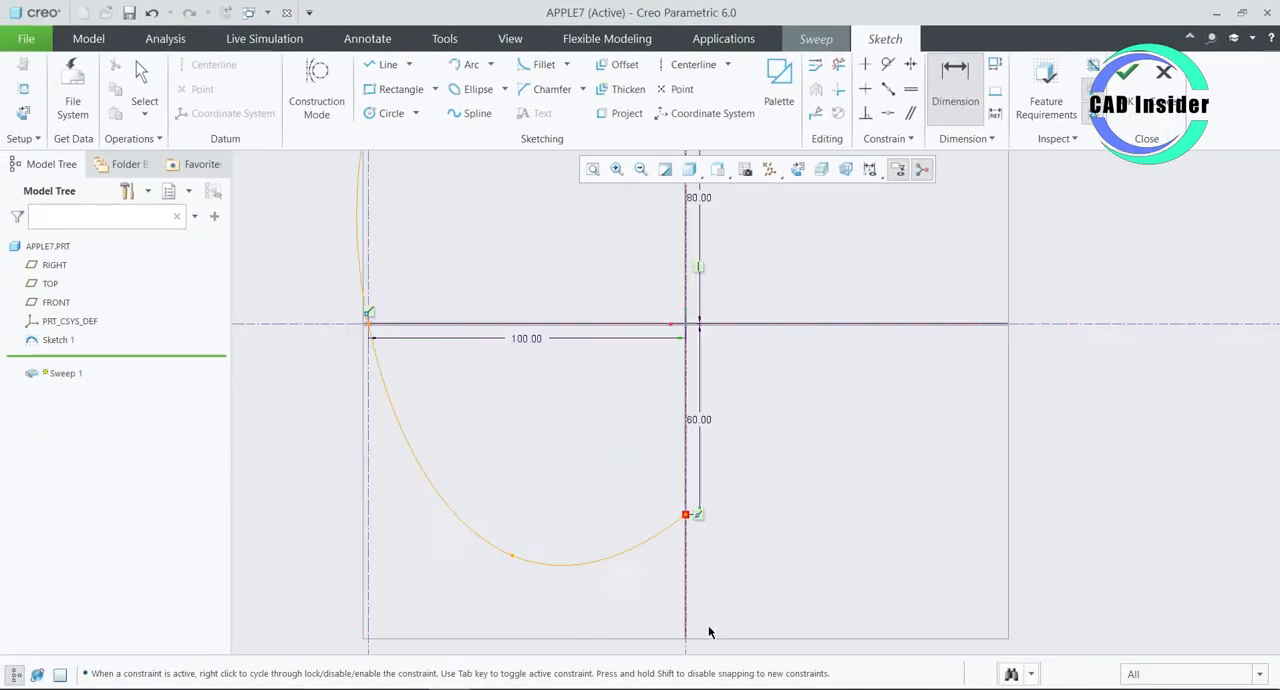
pyautogui.scroll(-2, 708, 631)
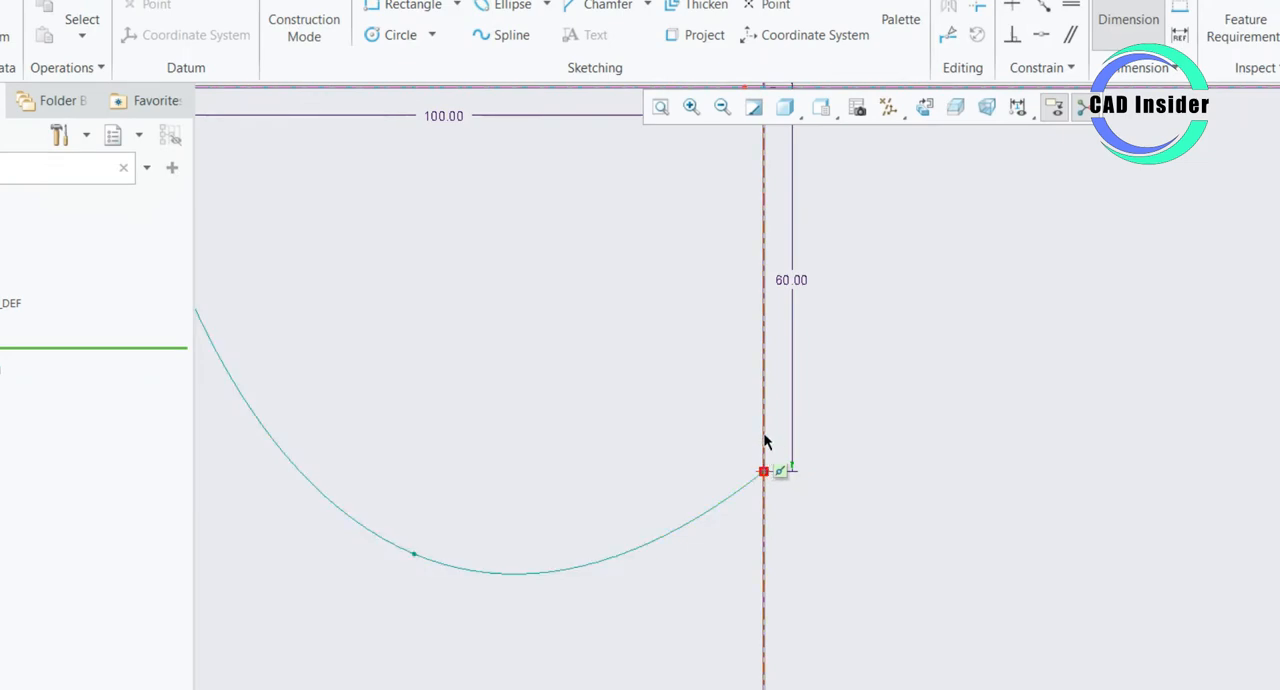
pyautogui.click(742, 478)
pyautogui.middleClick(740, 447)
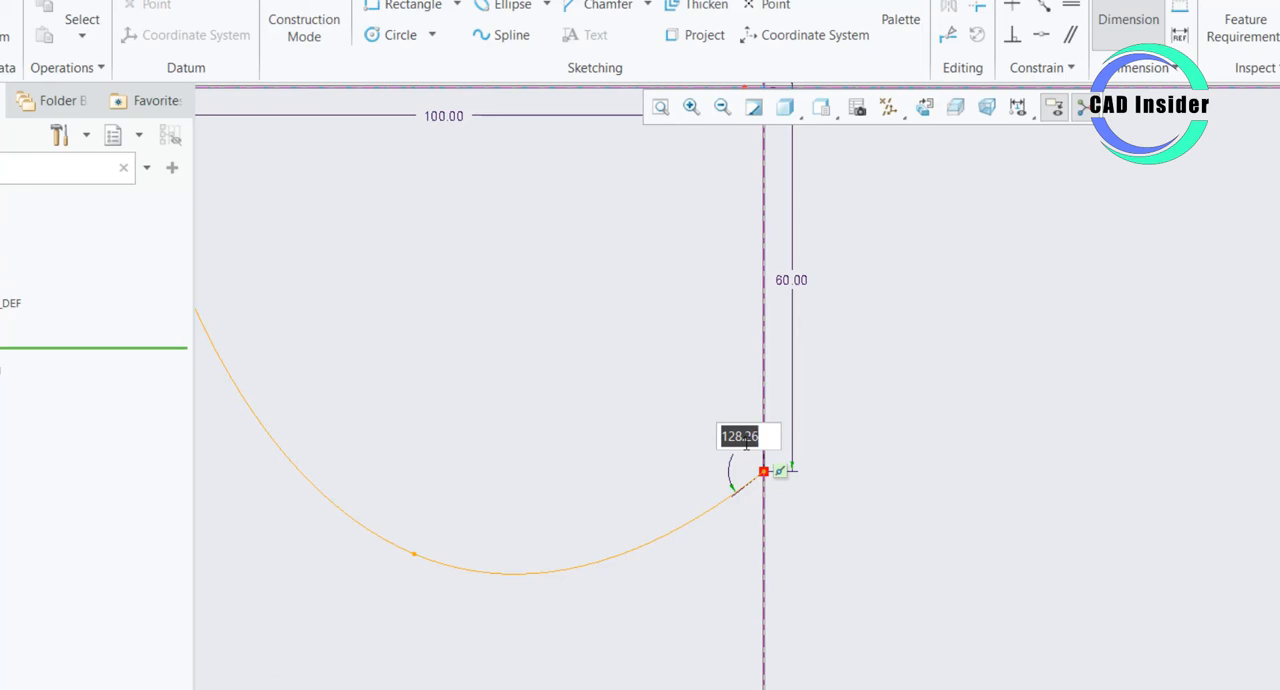
pyautogui.write('137')
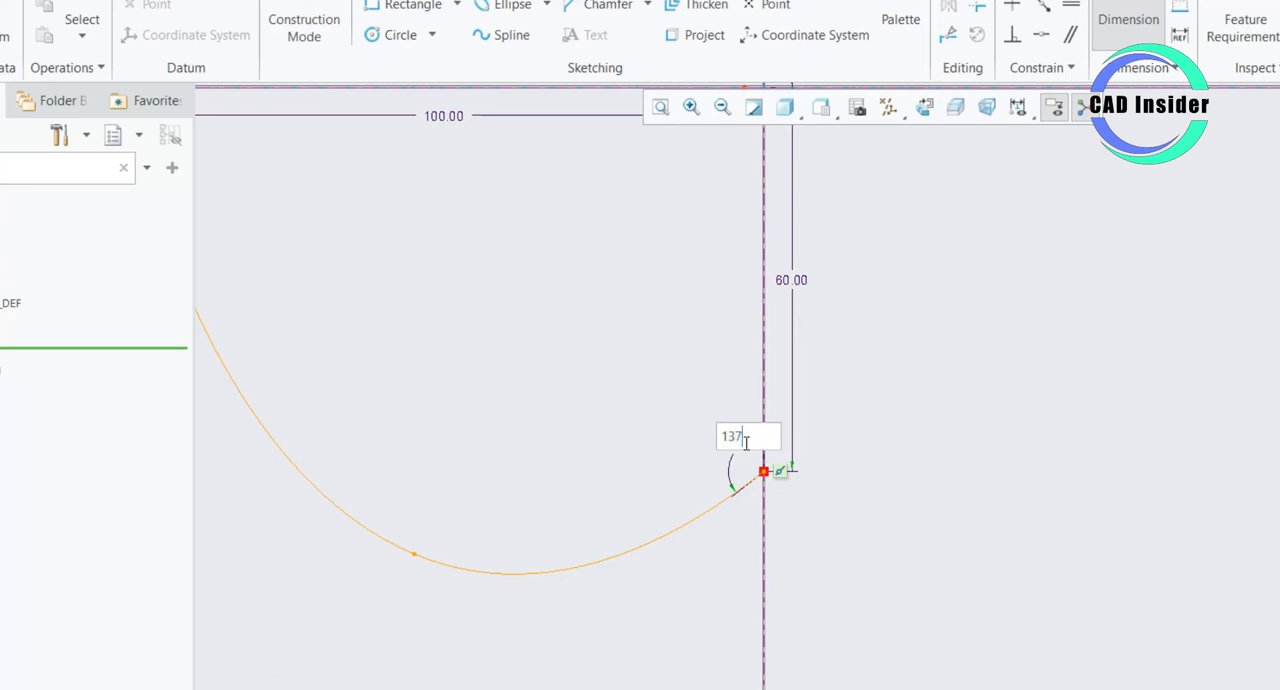
pyautogui.press('Return')
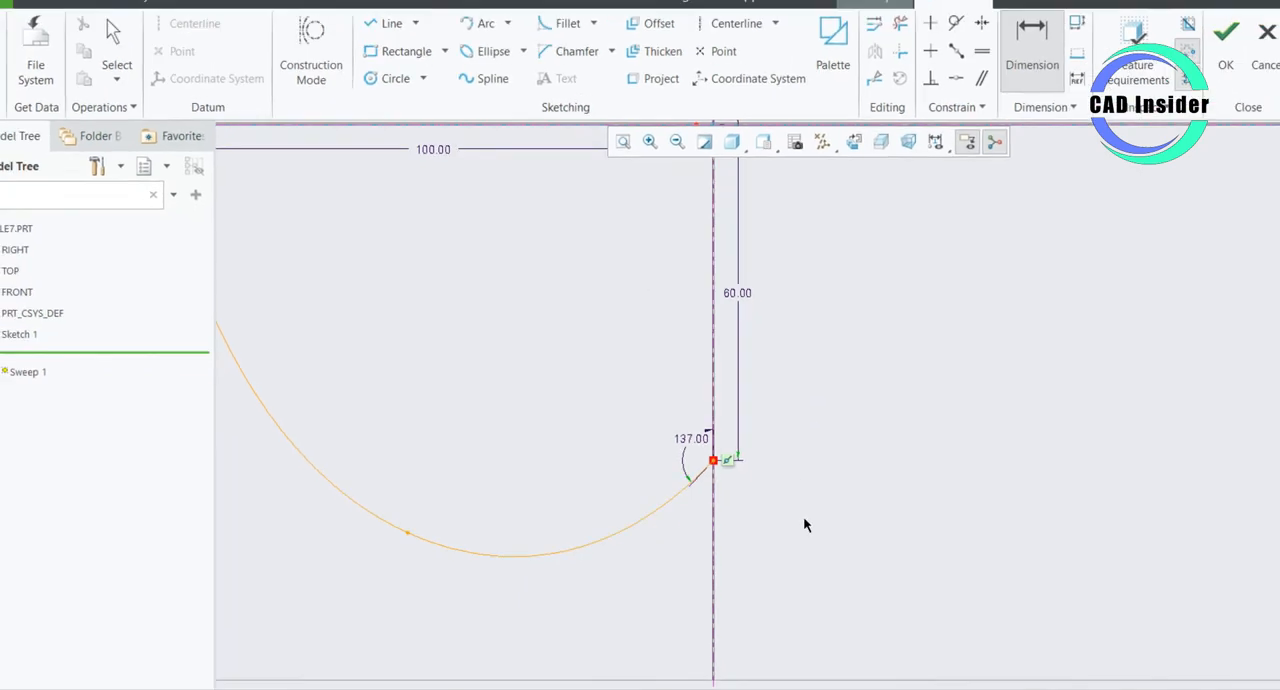
# - Dimension the height of the spline's upper interior point above the horizontal reference and set it to 92 mm
pyautogui.scroll(4, 888, 532)
pyautogui.scroll(3, 804, 506)
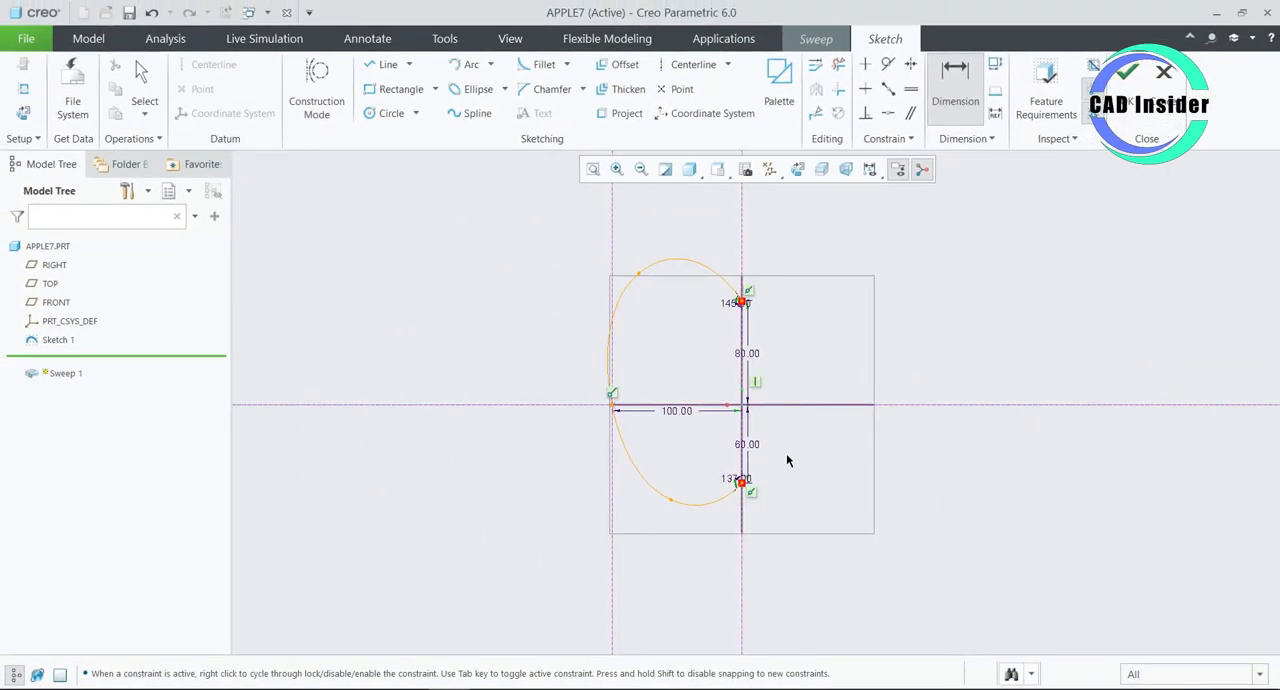
pyautogui.scroll(-2, 683, 345)
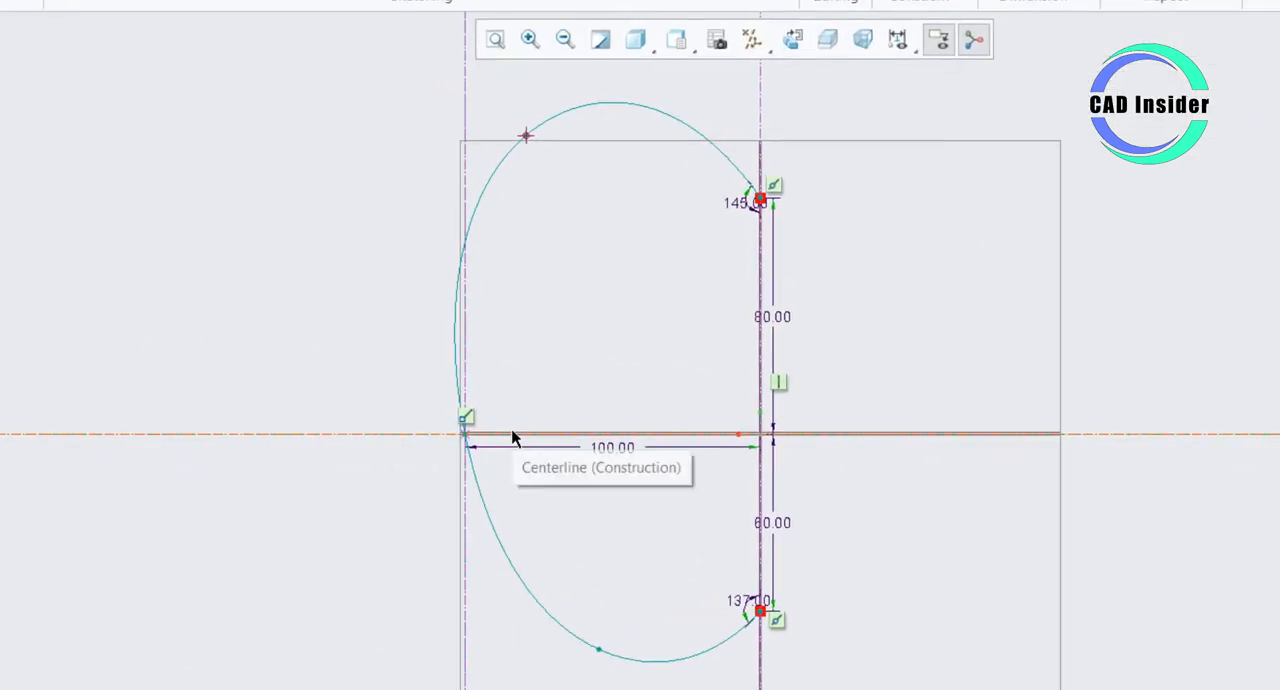
pyautogui.middleClick(519, 298)
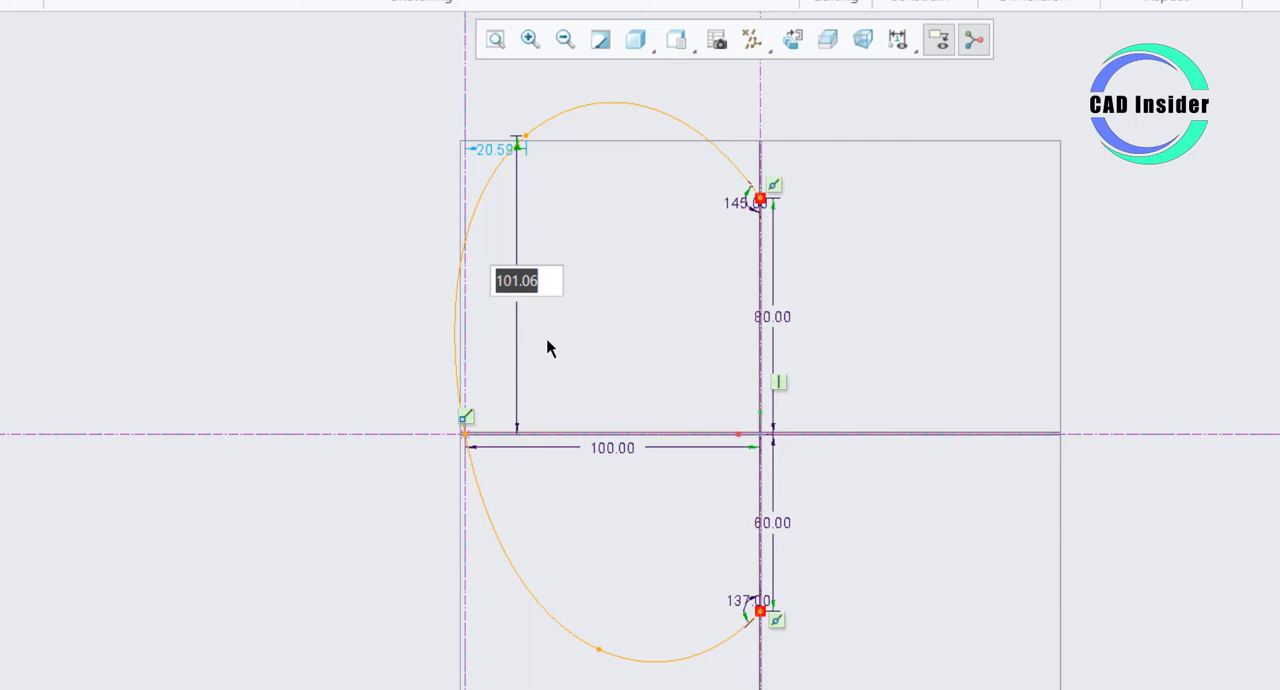
pyautogui.write('92')
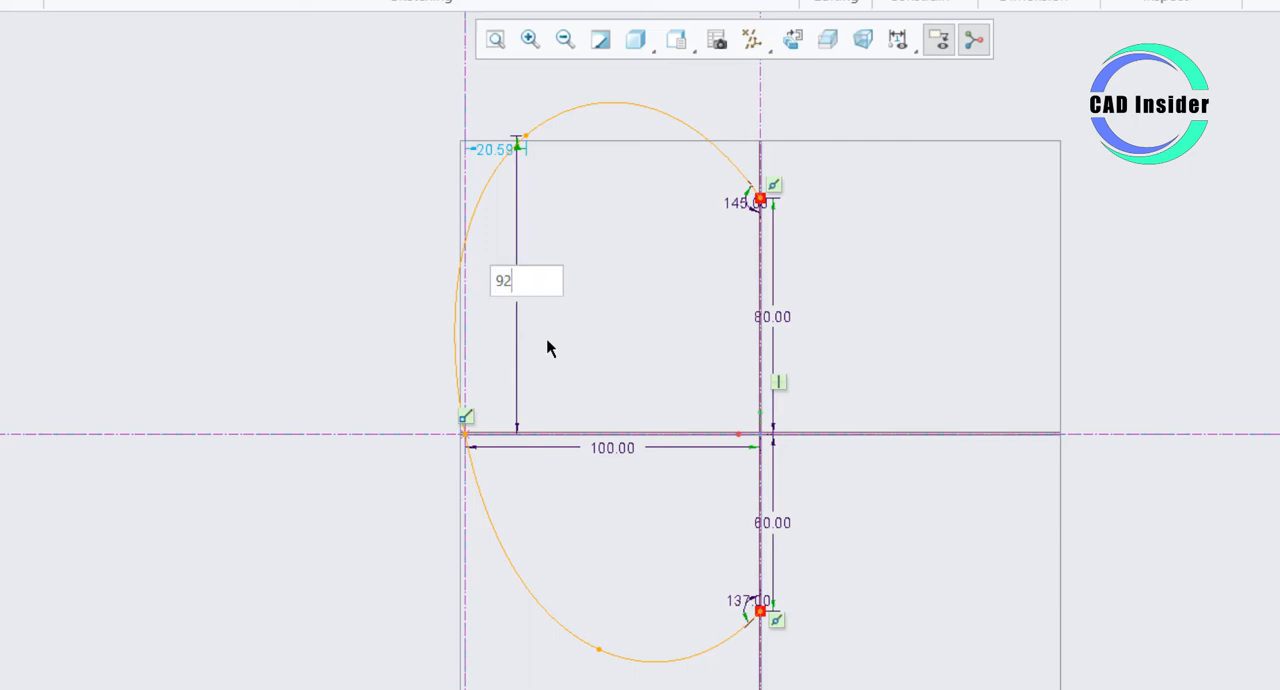
pyautogui.press('Return')
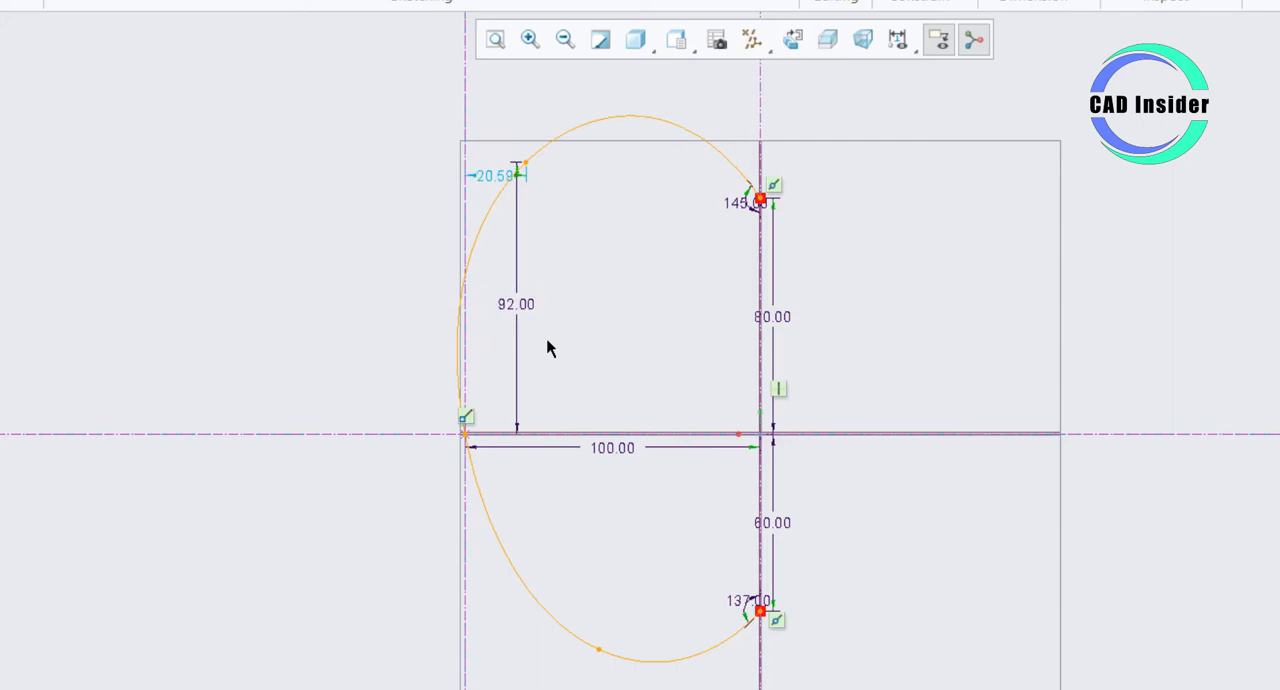
# - Dimension the vertical distance from the horizontal reference to the spline's lower interior point and set it to 74 mm
pyautogui.click(601, 650)
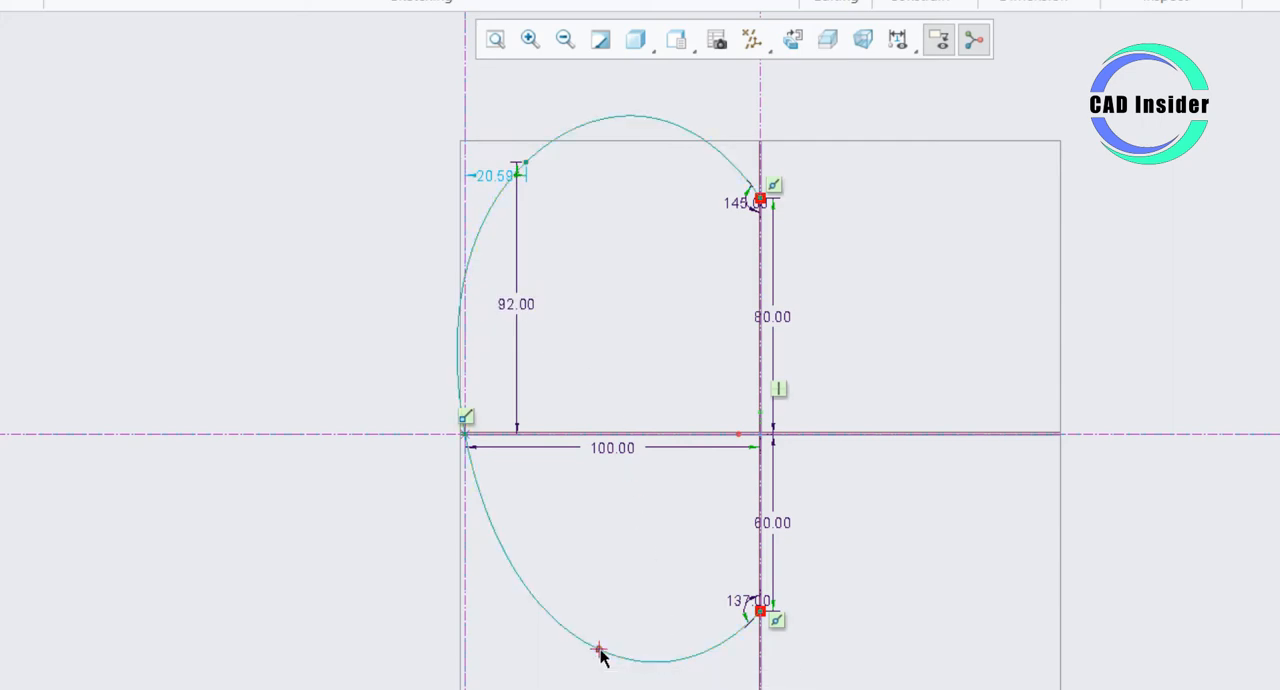
pyautogui.click(586, 433)
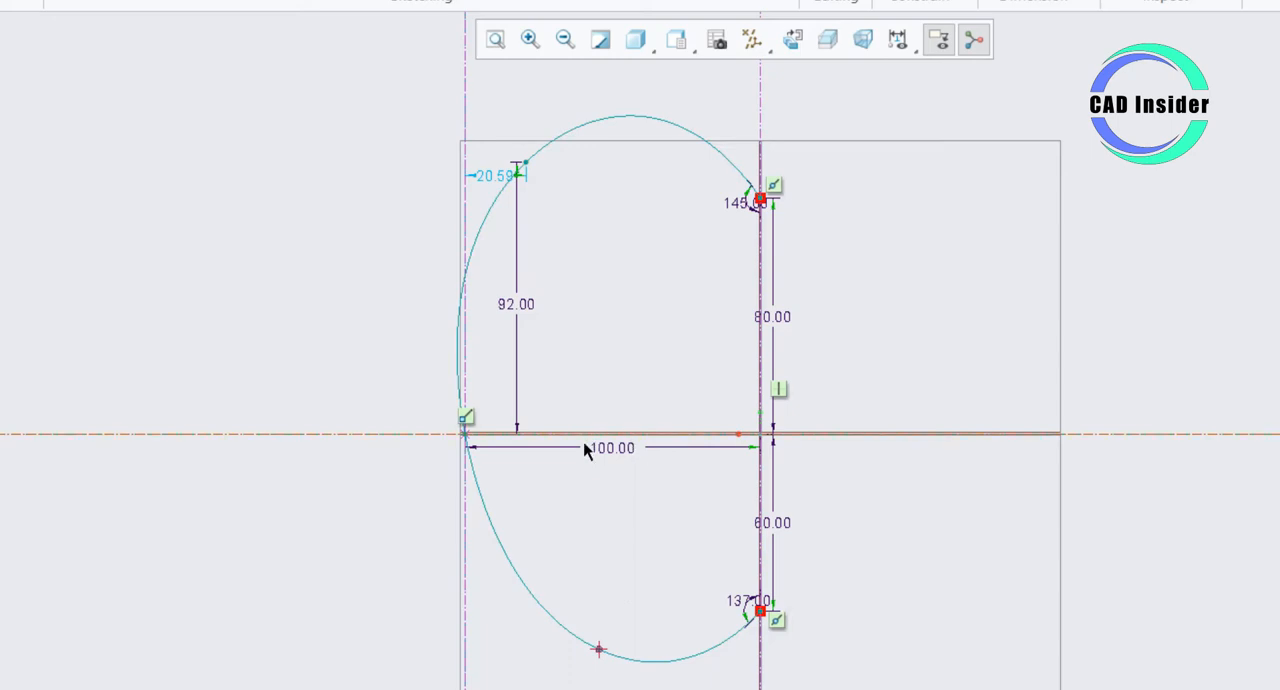
pyautogui.middleClick(593, 516)
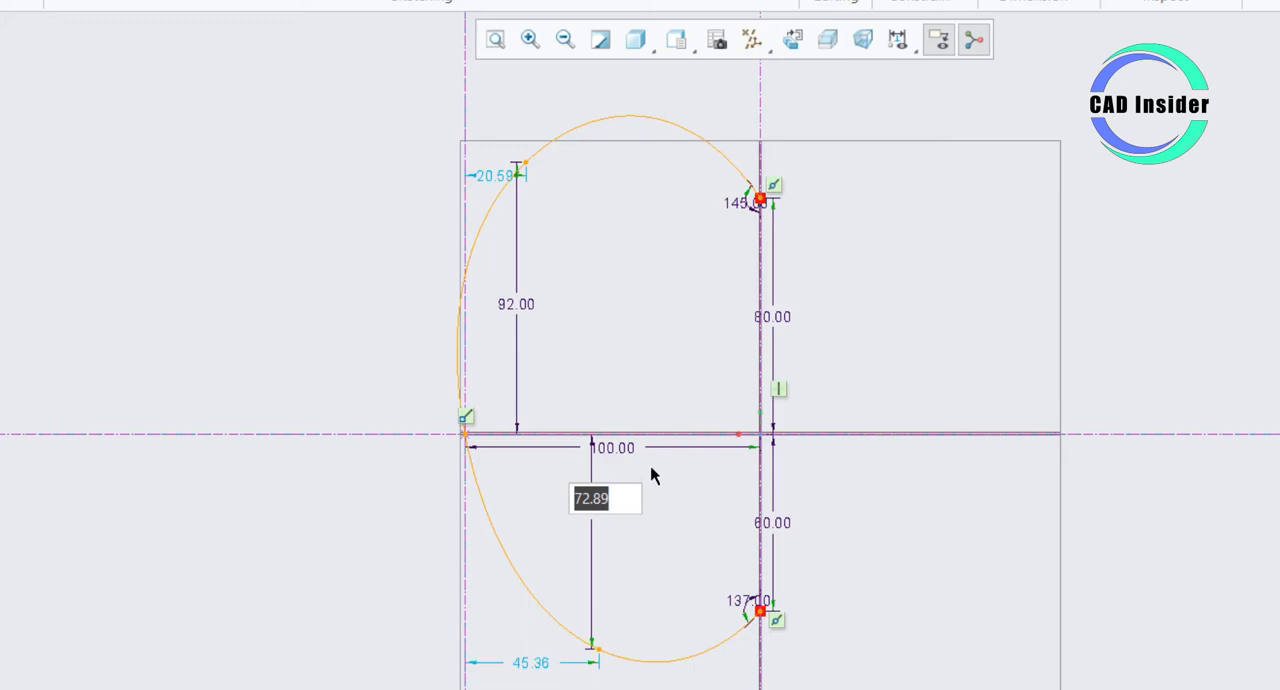
pyautogui.write('74')
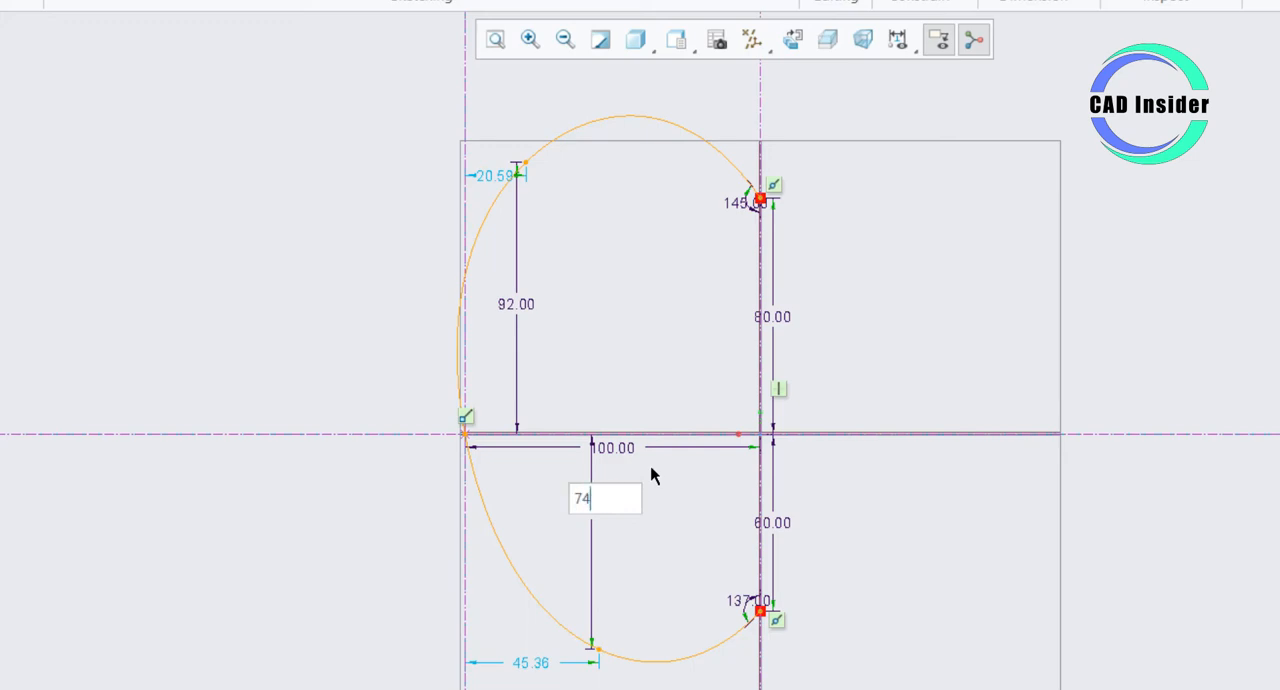
pyautogui.press('Return')
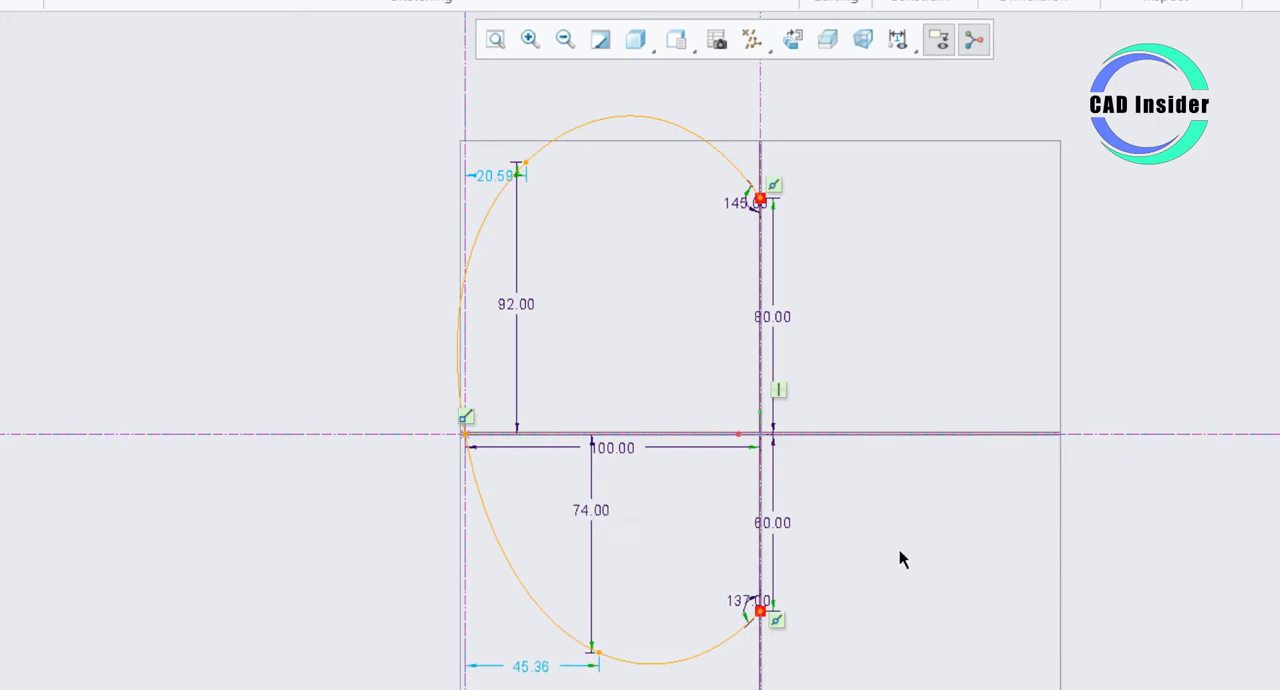
# - Set the horizontal offsets from the vertical reference at the trajectory start to 20 mm for the spline's upper interior point and 45 mm for the lower
pyautogui.doubleClick(500, 177)
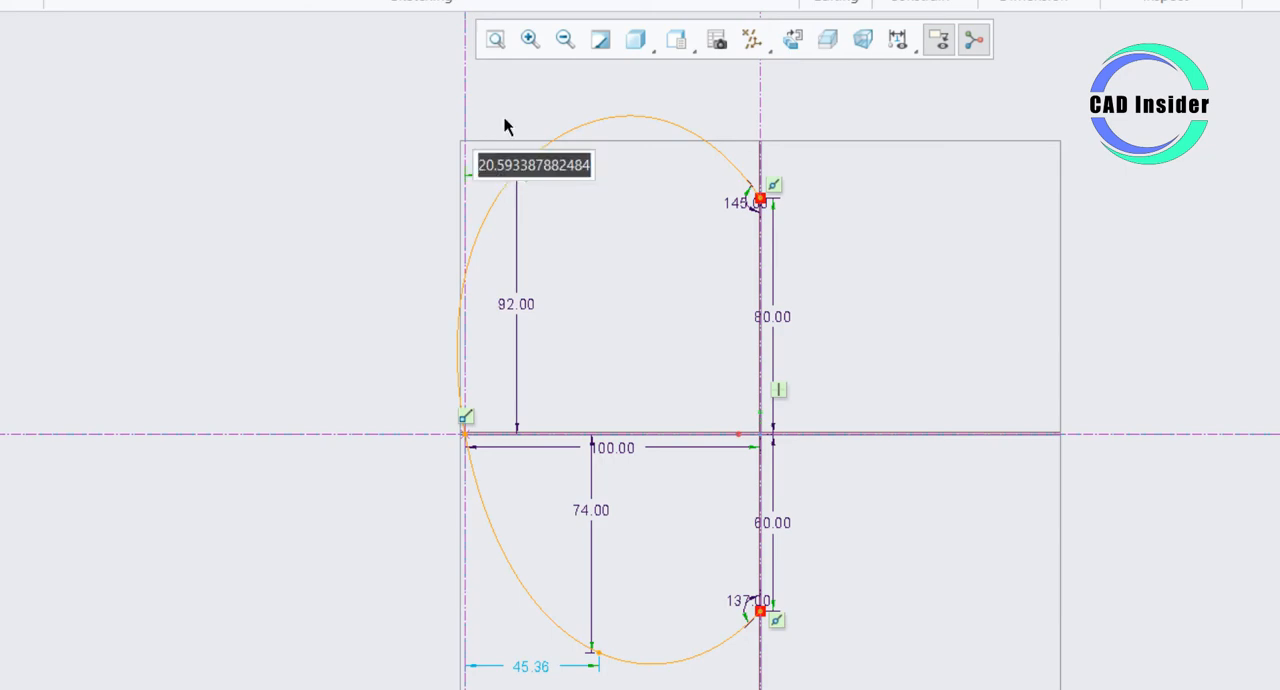
pyautogui.write('20')
pyautogui.press('Return')
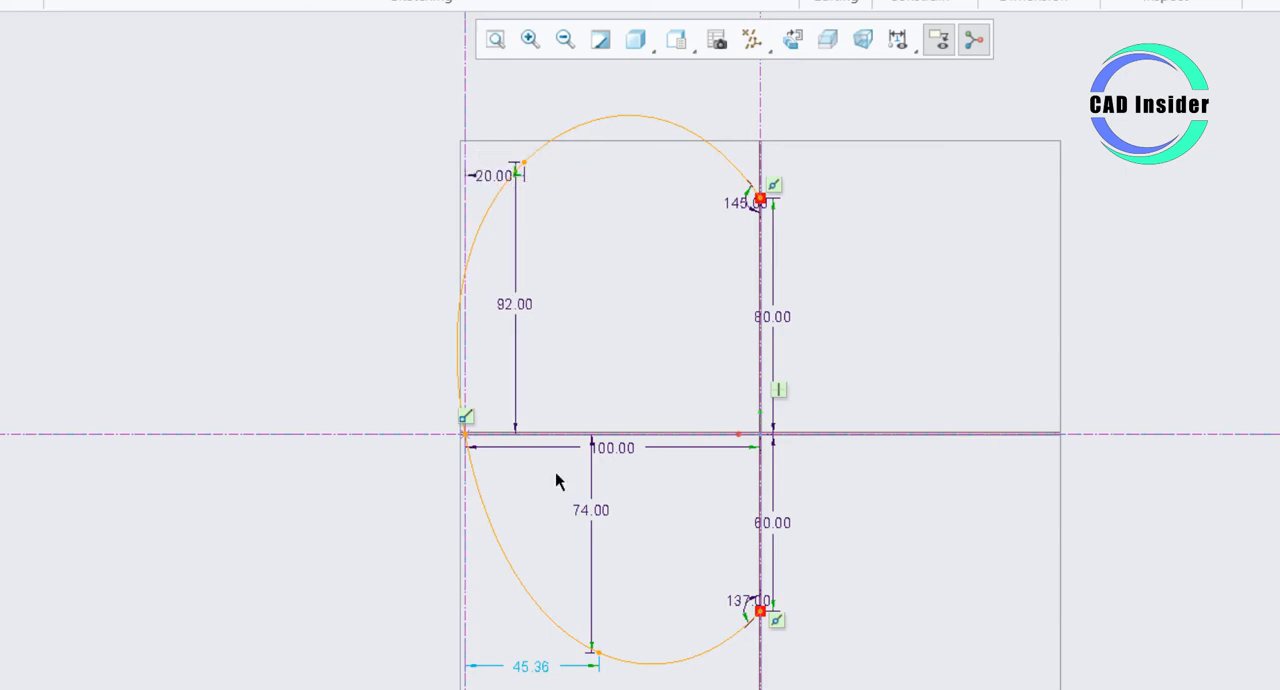
pyautogui.doubleClick(530, 667)
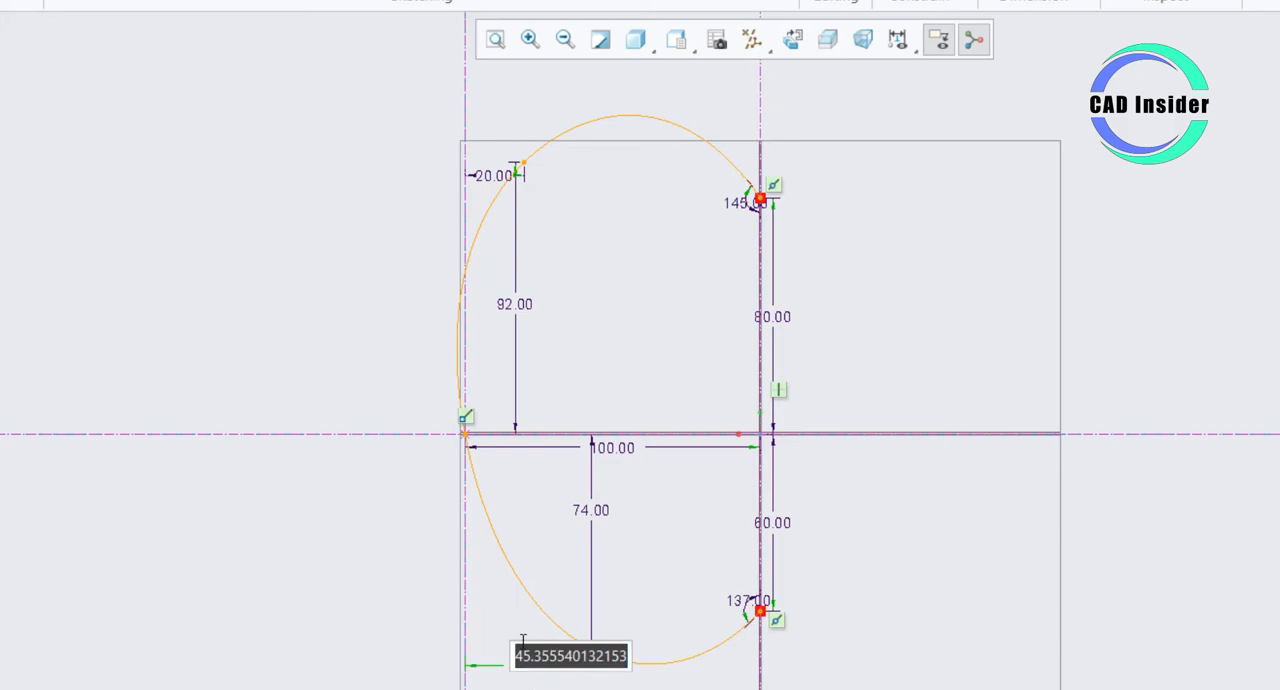
pyautogui.write('45')
pyautogui.press('Return')
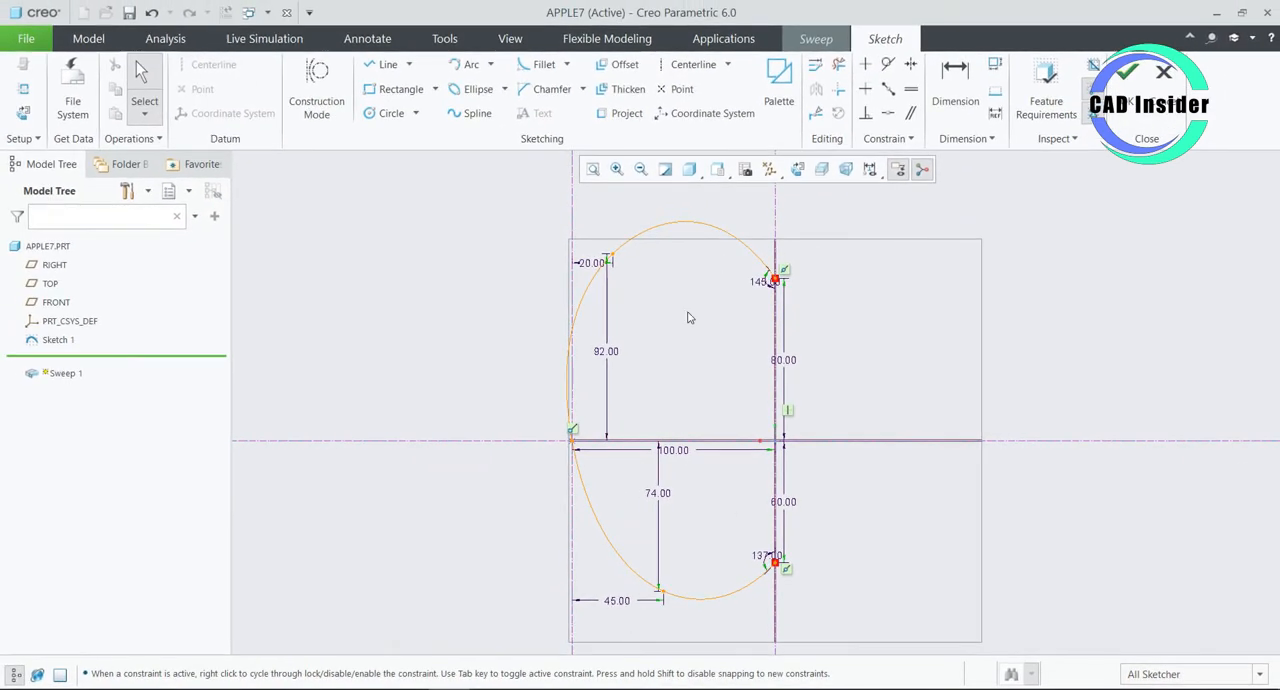
# - Close the section with a vertical line along the centerline between the spline's upper and lower endpoints
pyautogui.click(386, 66)
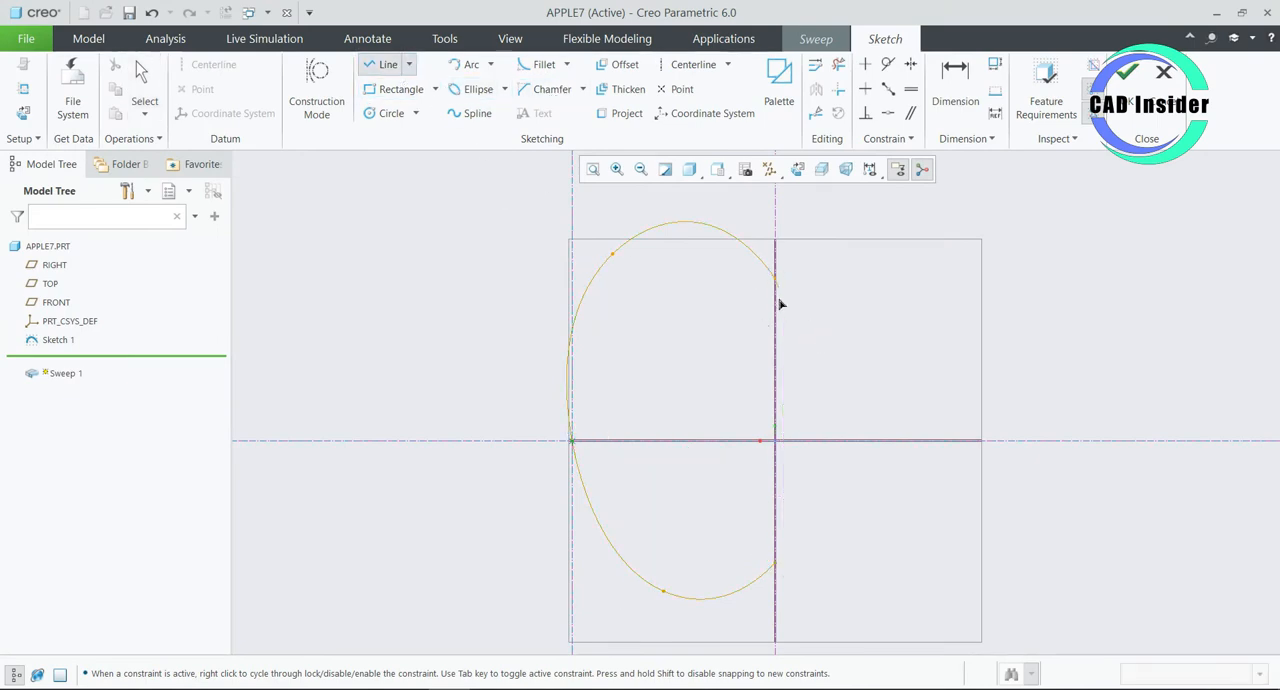
pyautogui.click(776, 273)
pyautogui.click(776, 565)
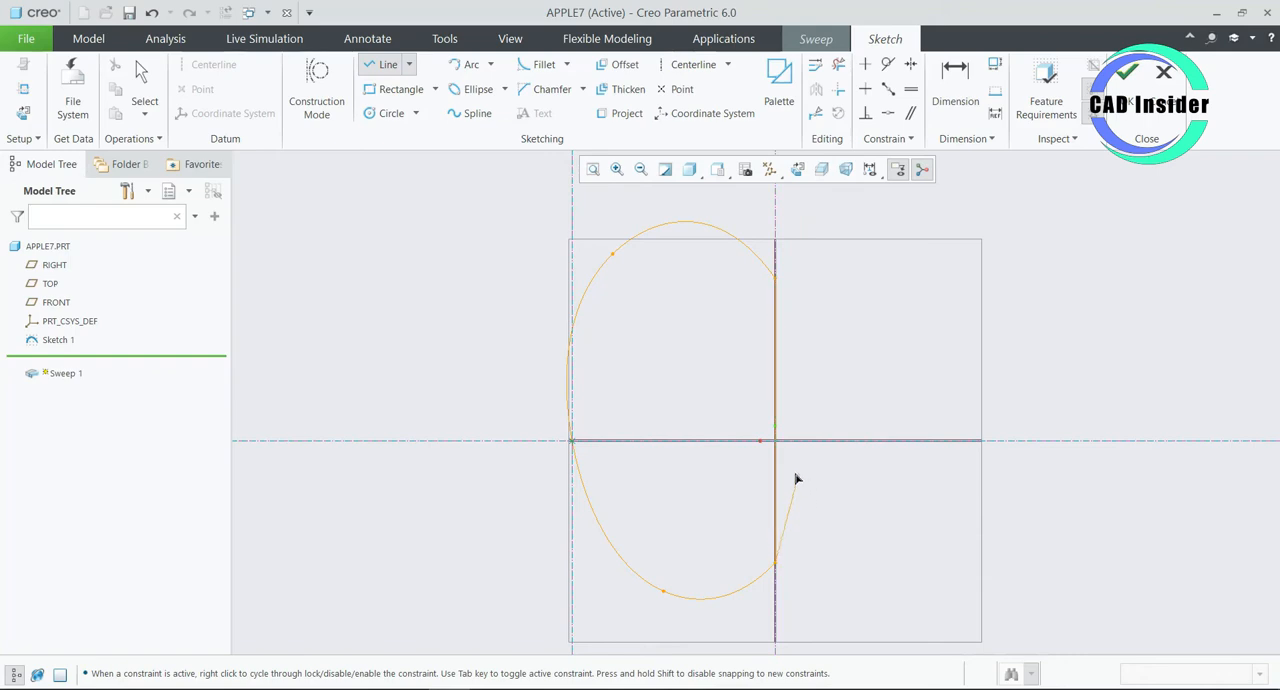
pyautogui.click(775, 279)
pyautogui.click(775, 562)
pyautogui.middleClick(803, 498)
pyautogui.middleClick(803, 498)
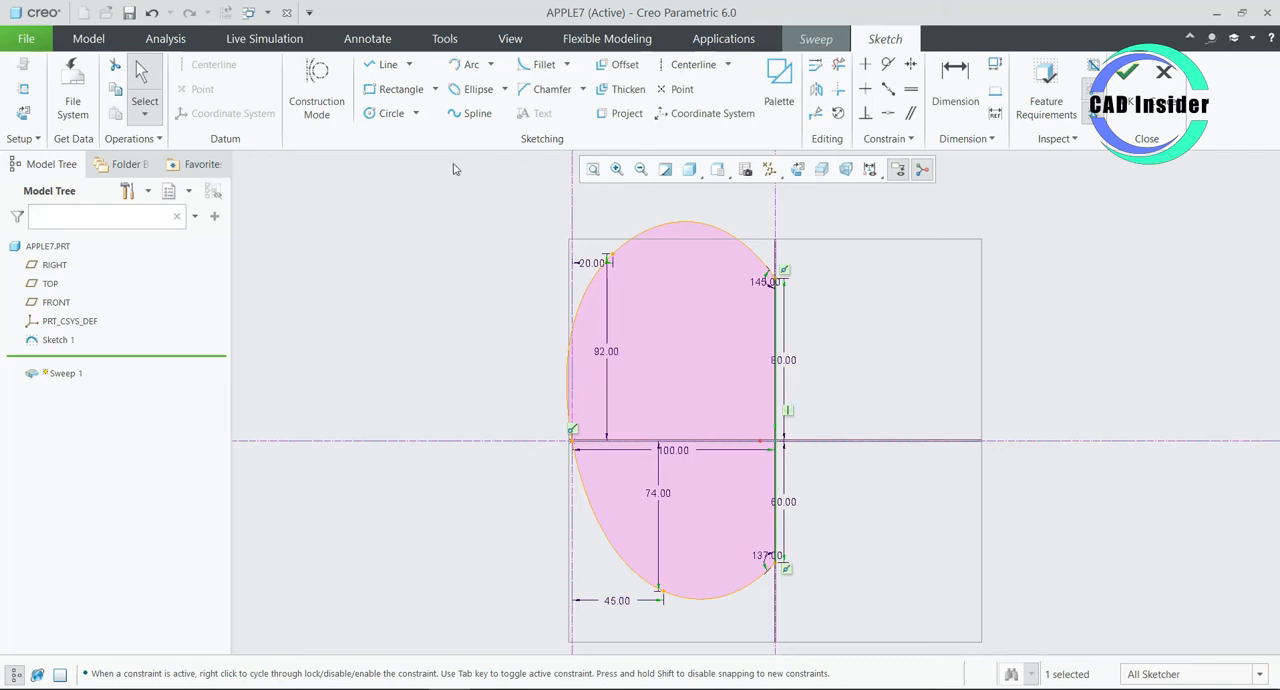
# - Open the section's relations and start an equation for sd20, the vertical dimension of the spline's lower interior point
pyautogui.click(446, 39)
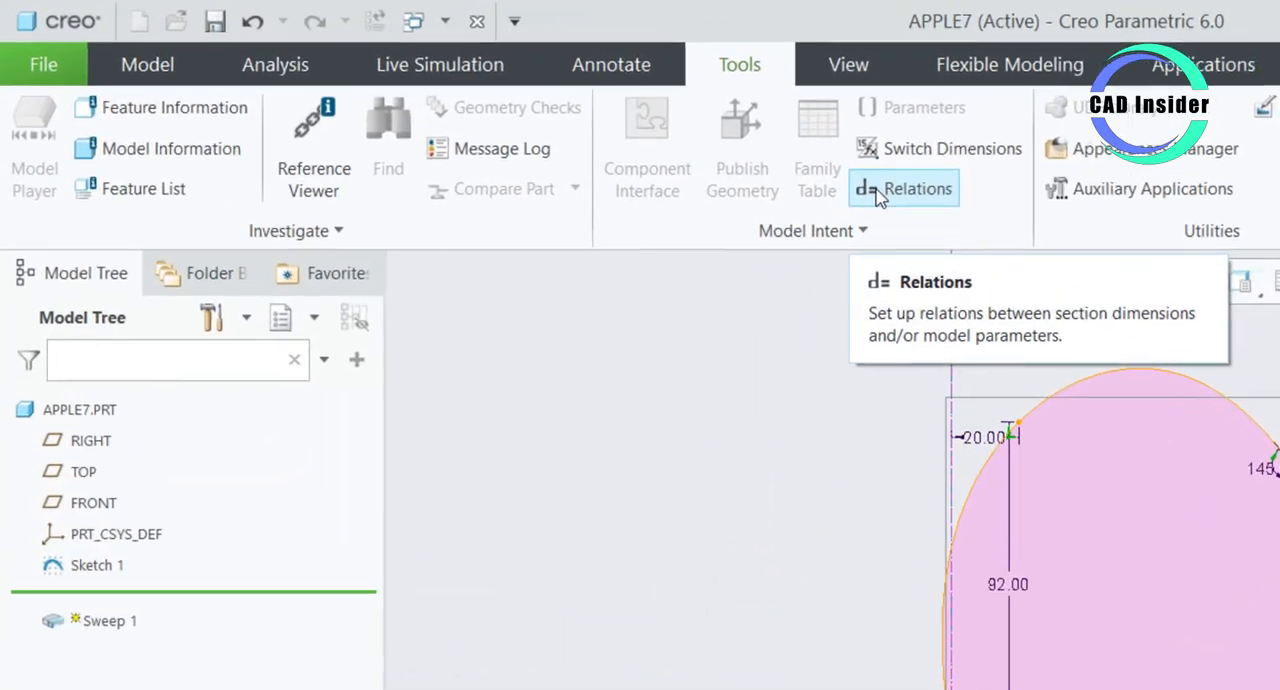
pyautogui.click(877, 196)
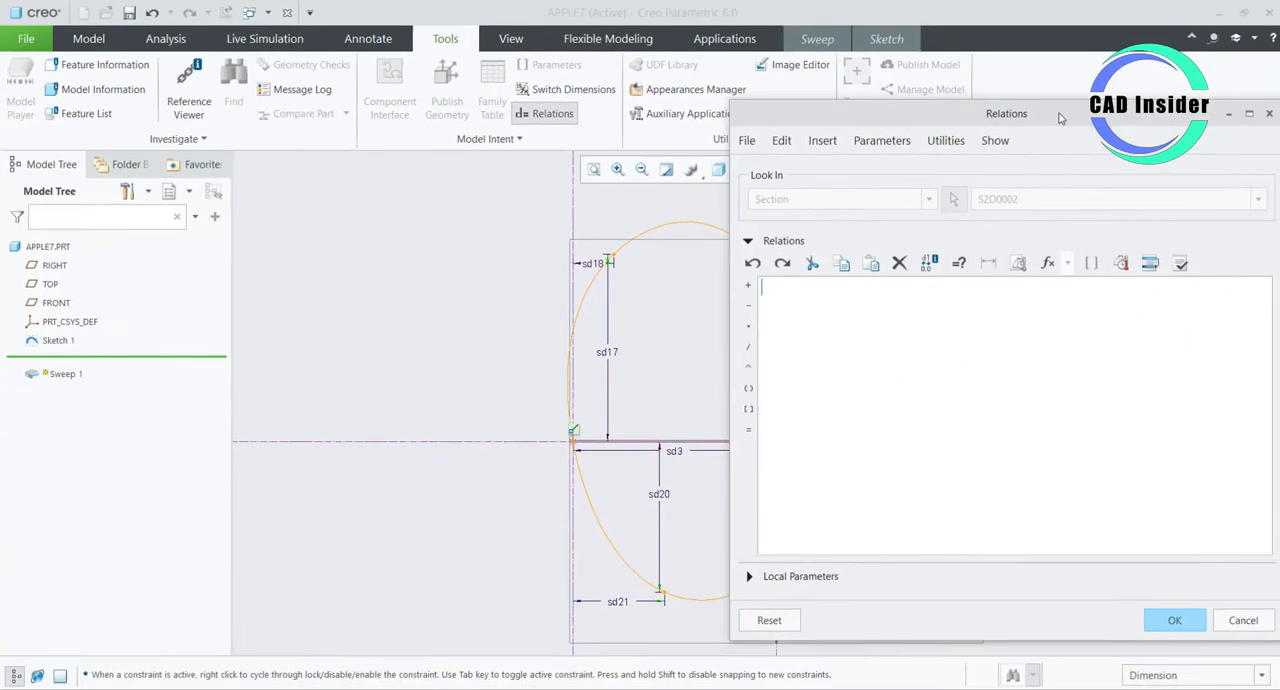
pyautogui.moveTo(1062, 113); pyautogui.dragTo(581, 188)
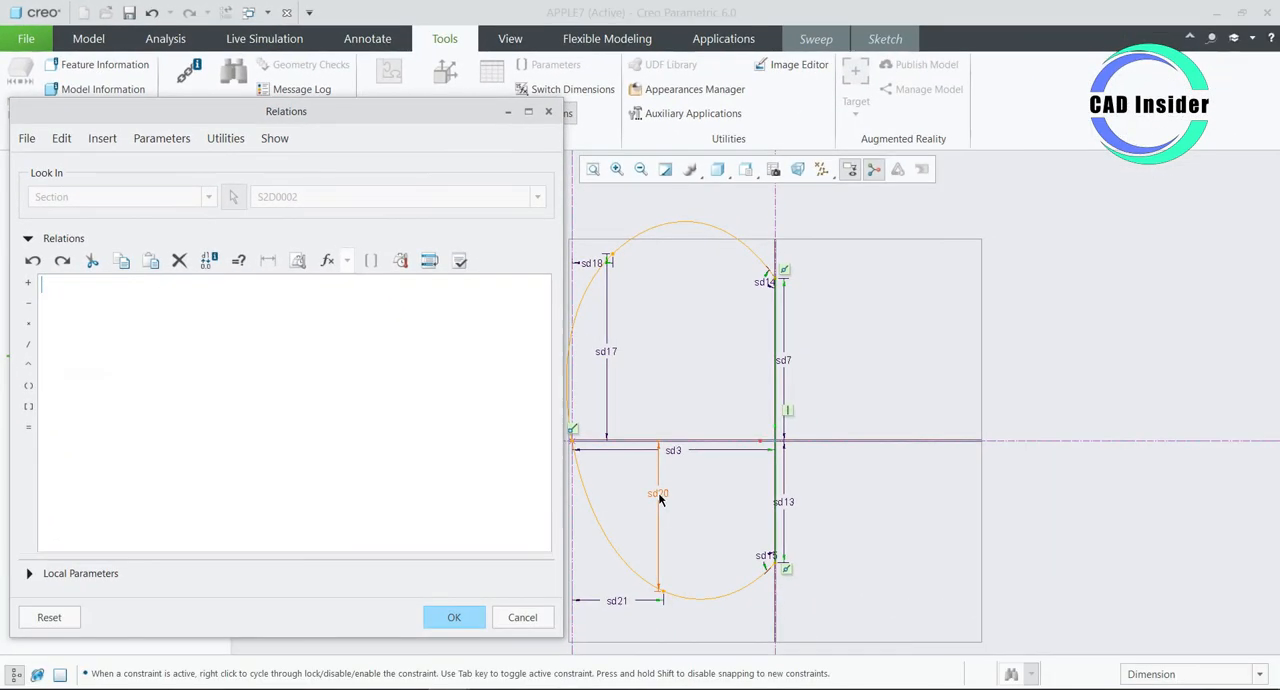
pyautogui.click(658, 493)
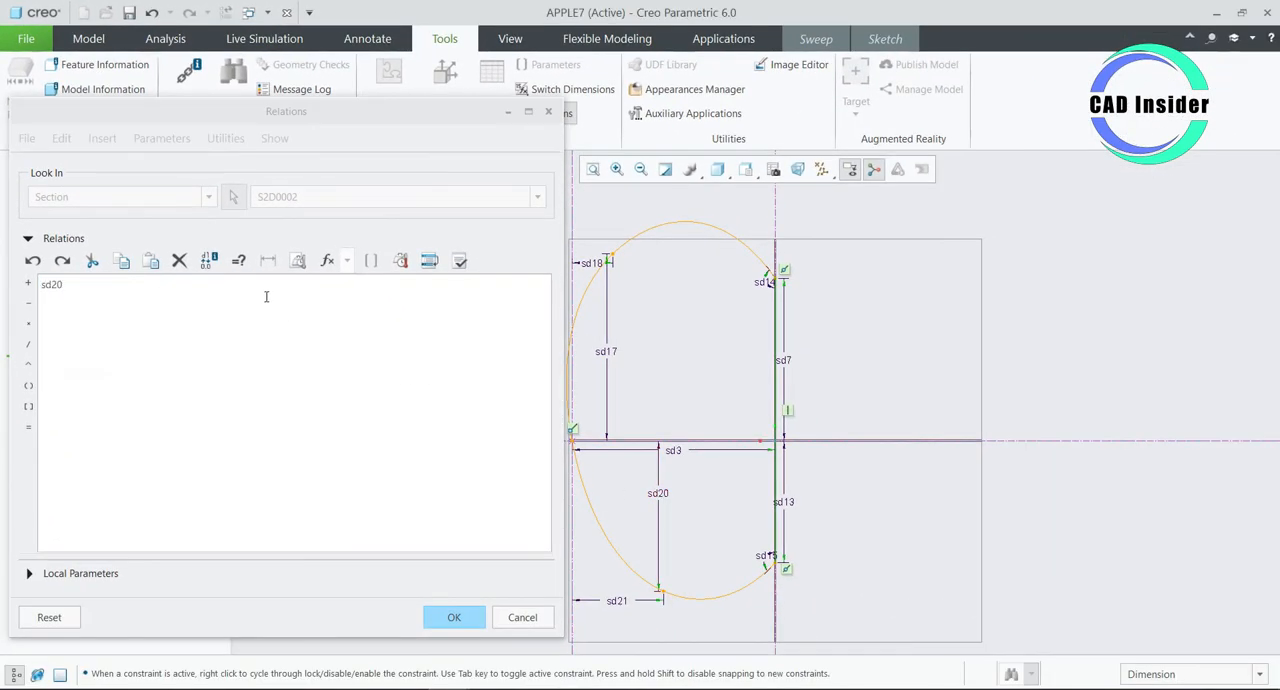
pyautogui.click(211, 306)
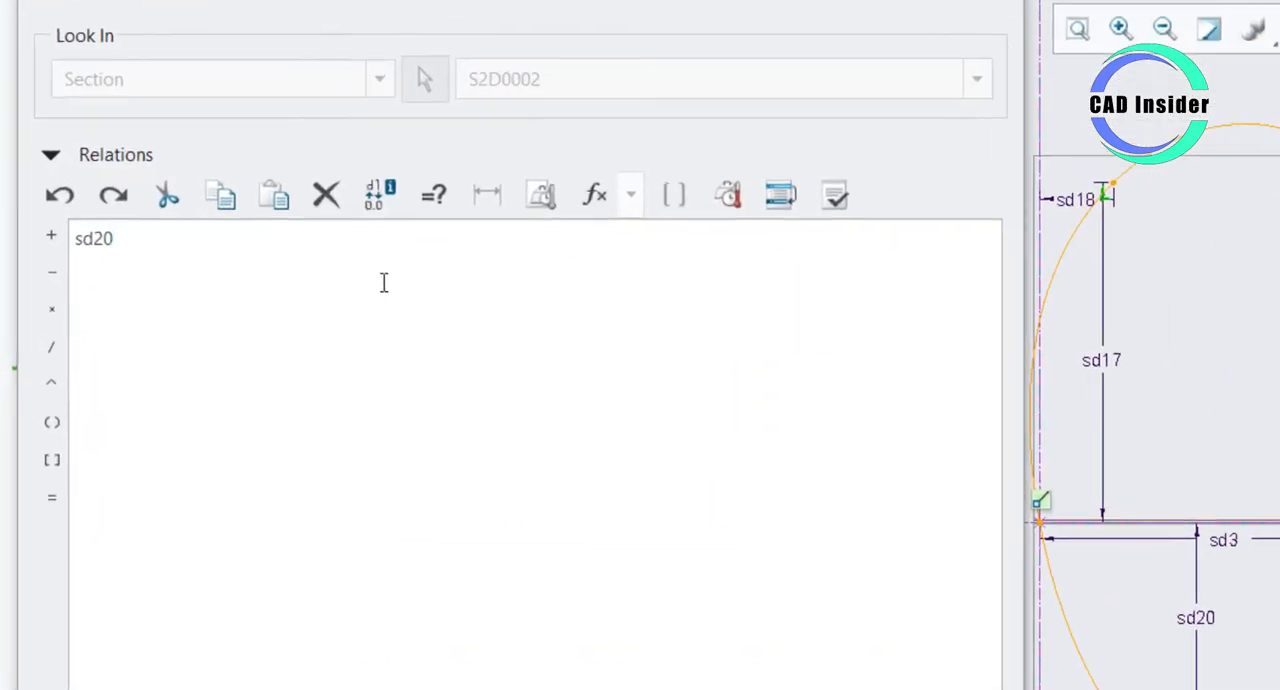
pyautogui.write('=')
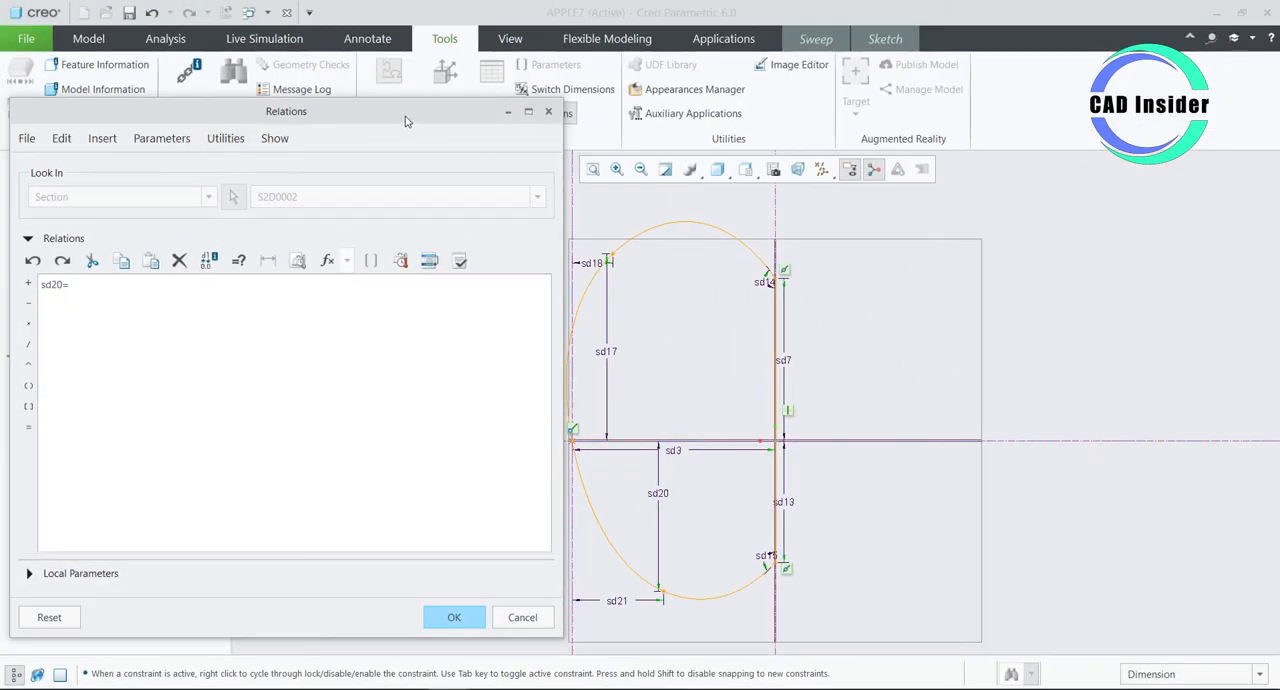
# - Complete the sd20 relation as sd20=74+3*sin(trajpar*360*5)
pyautogui.moveTo(404, 120); pyautogui.dragTo(363, 150)
pyautogui.click(545, 90)
pyautogui.click(157, 309)
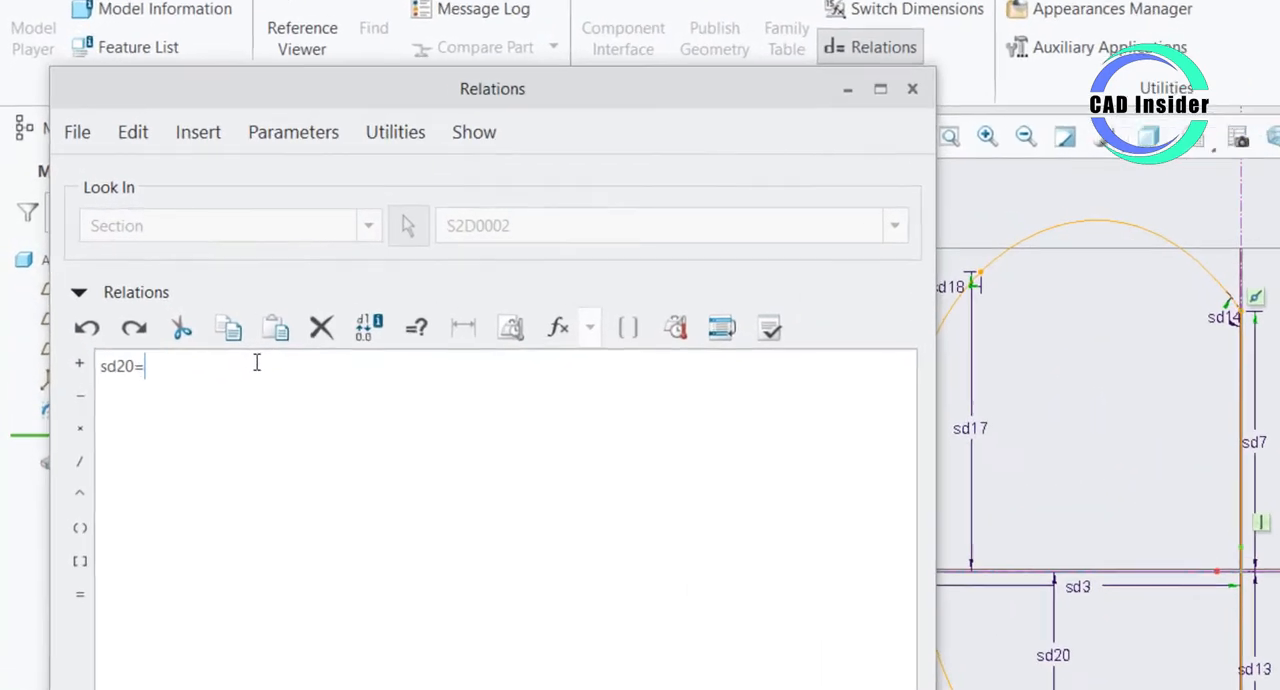
pyautogui.write('74')
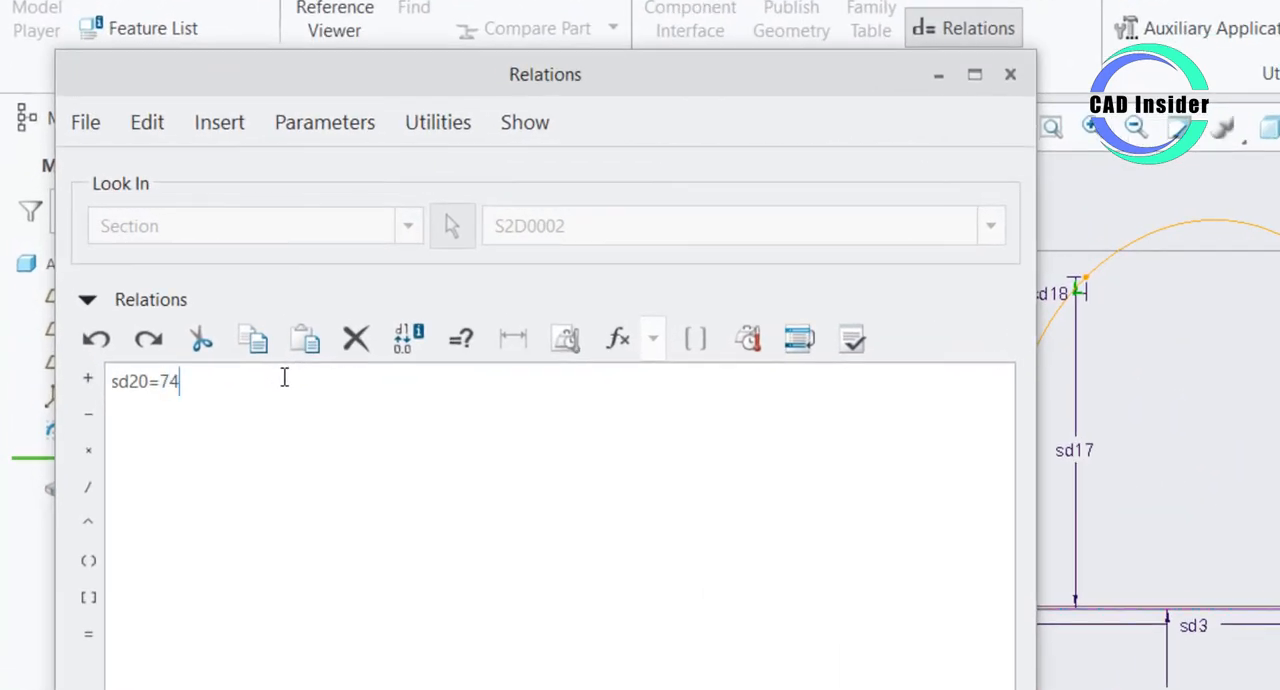
pyautogui.write('+3*sin(trajpar*360*5)')
pyautogui.press('Return')
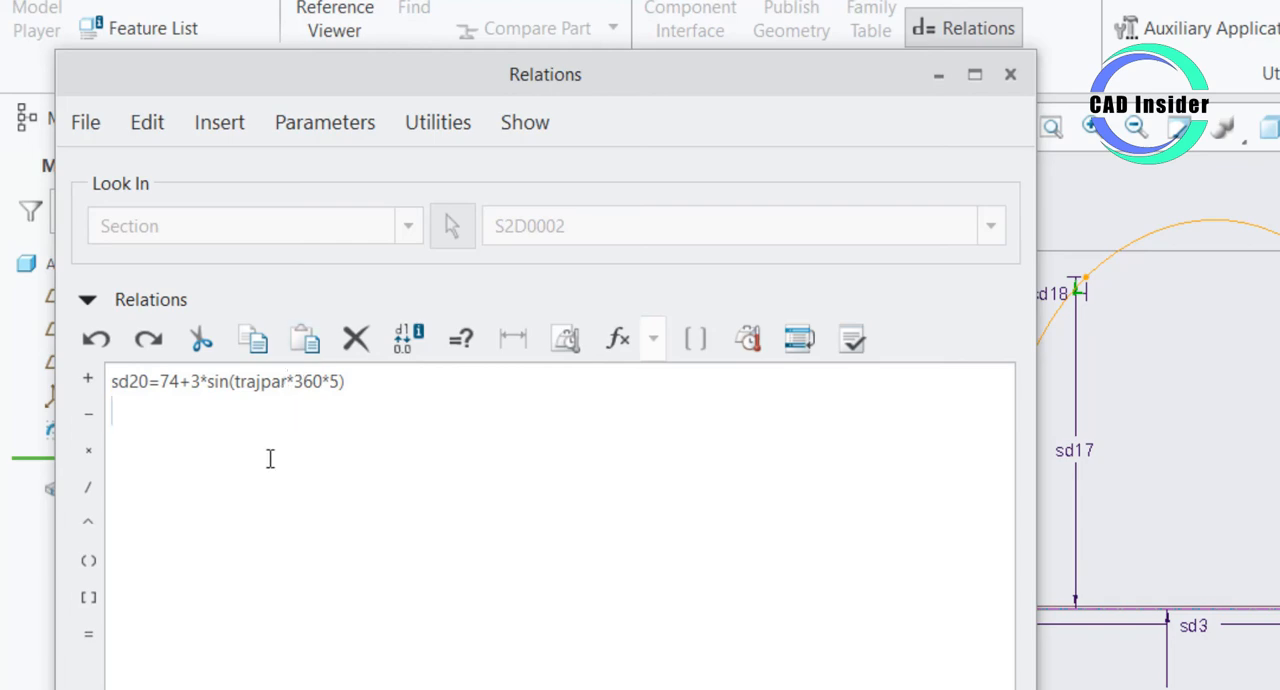
# - Add a relation for sd17, the upper interior point's height, reusing the expression copied from the sd20 relation
pyautogui.moveTo(1072, 453)
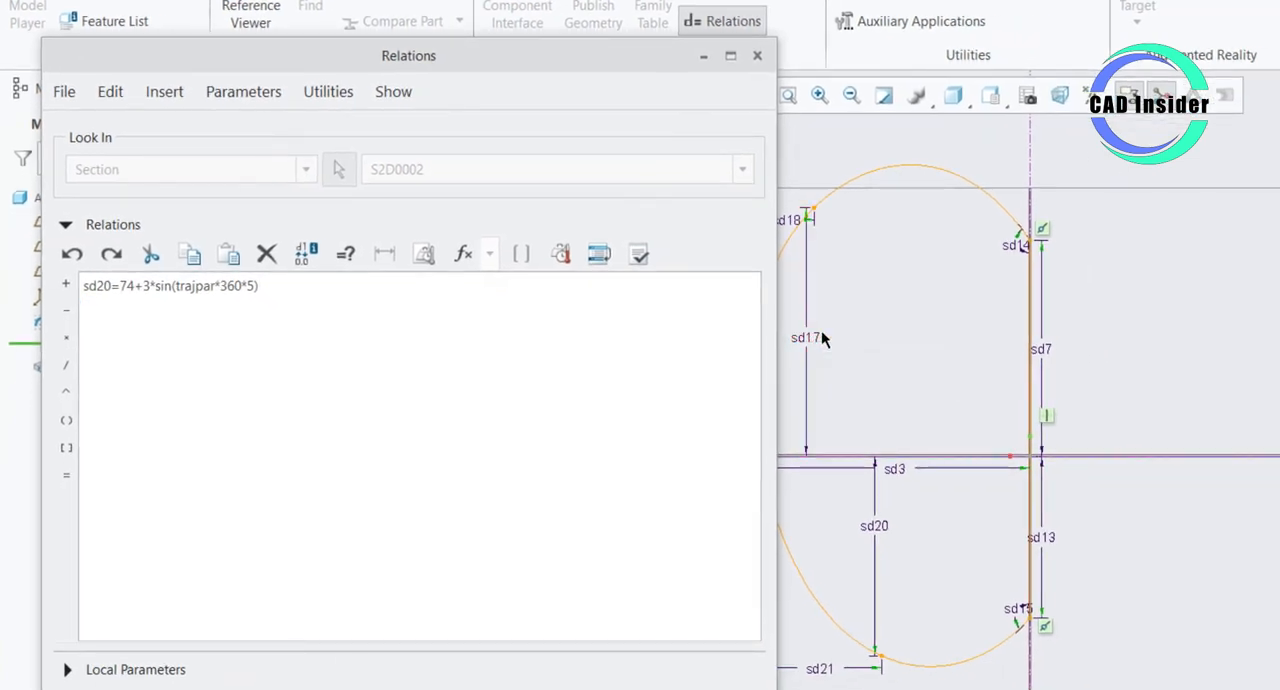
pyautogui.click(806, 339)
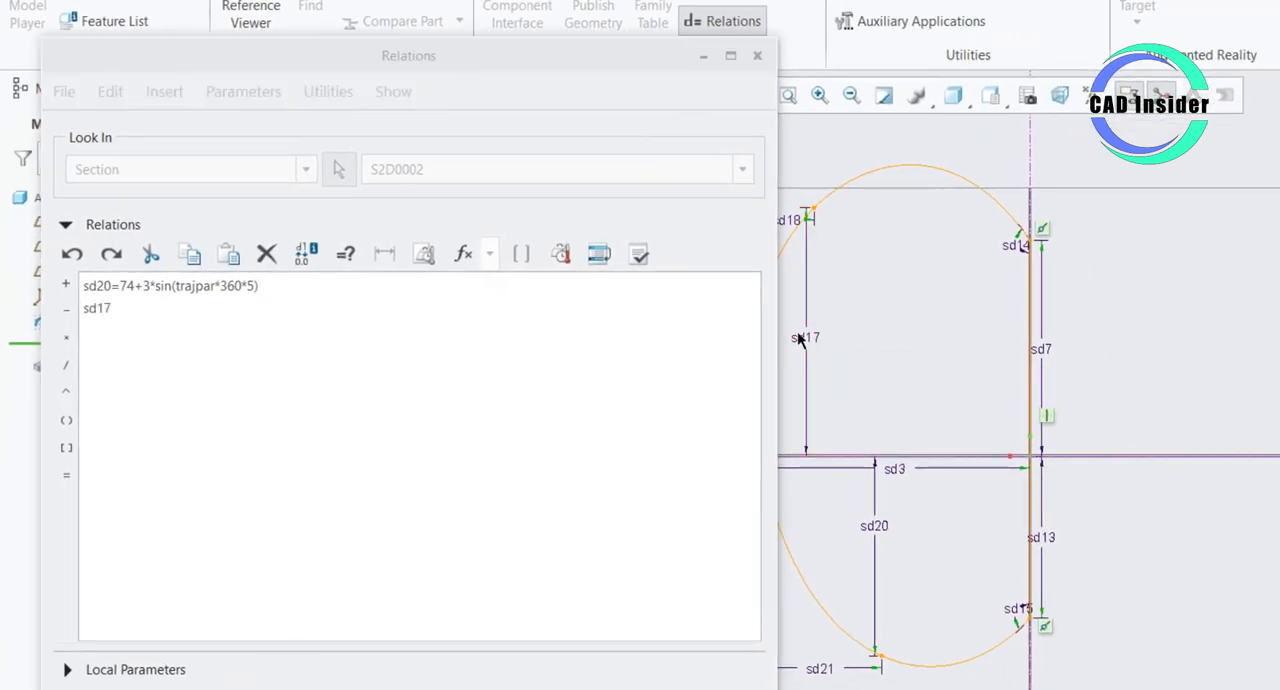
pyautogui.click(190, 325)
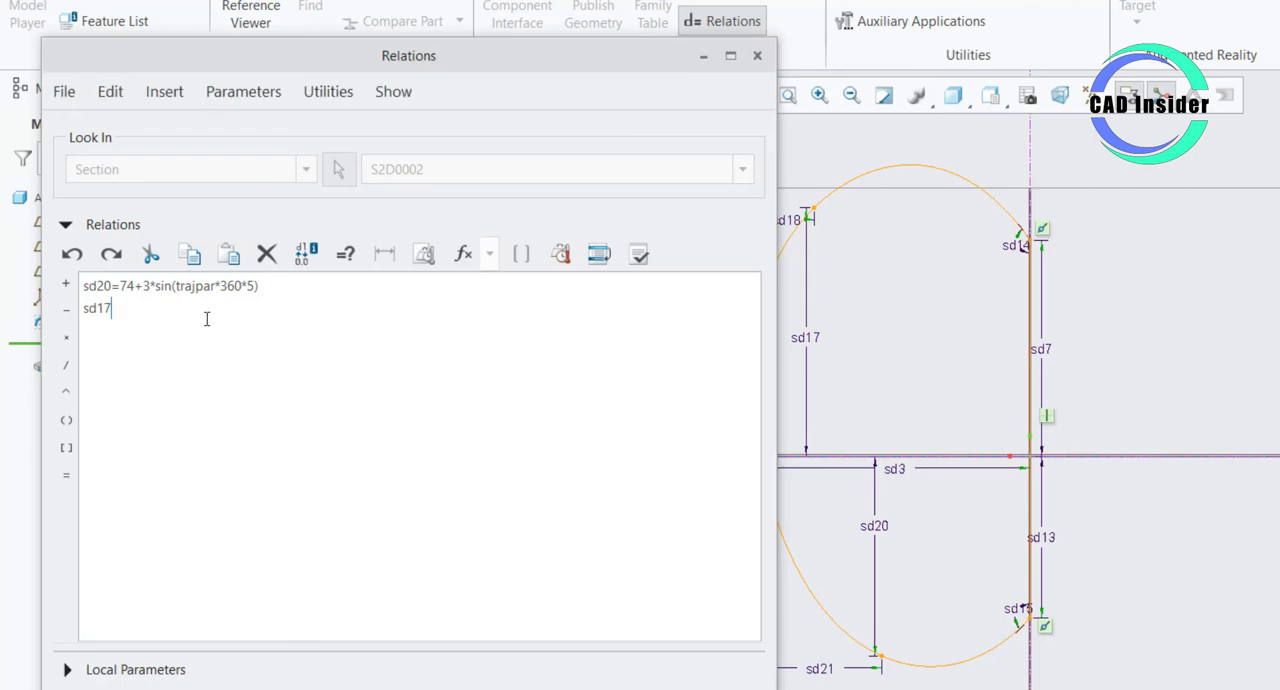
pyautogui.write('=')
pyautogui.moveTo(272, 286); pyautogui.dragTo(120, 289)
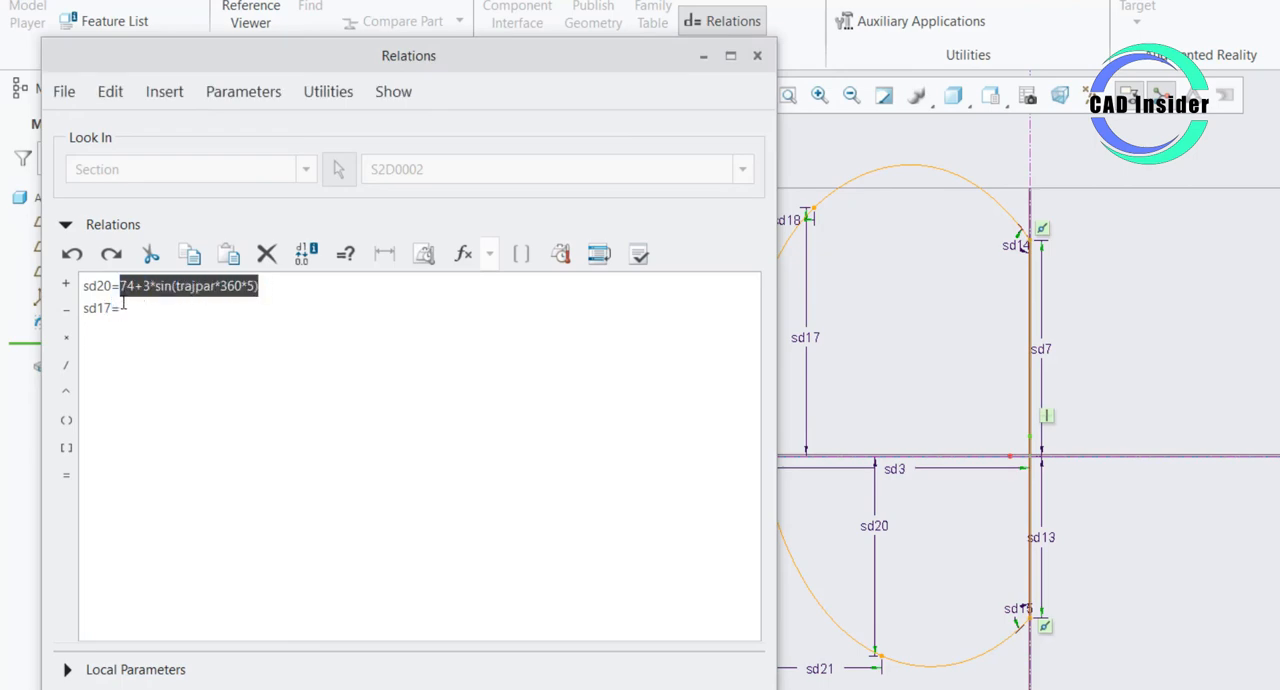
pyautogui.rightClick(140, 290)
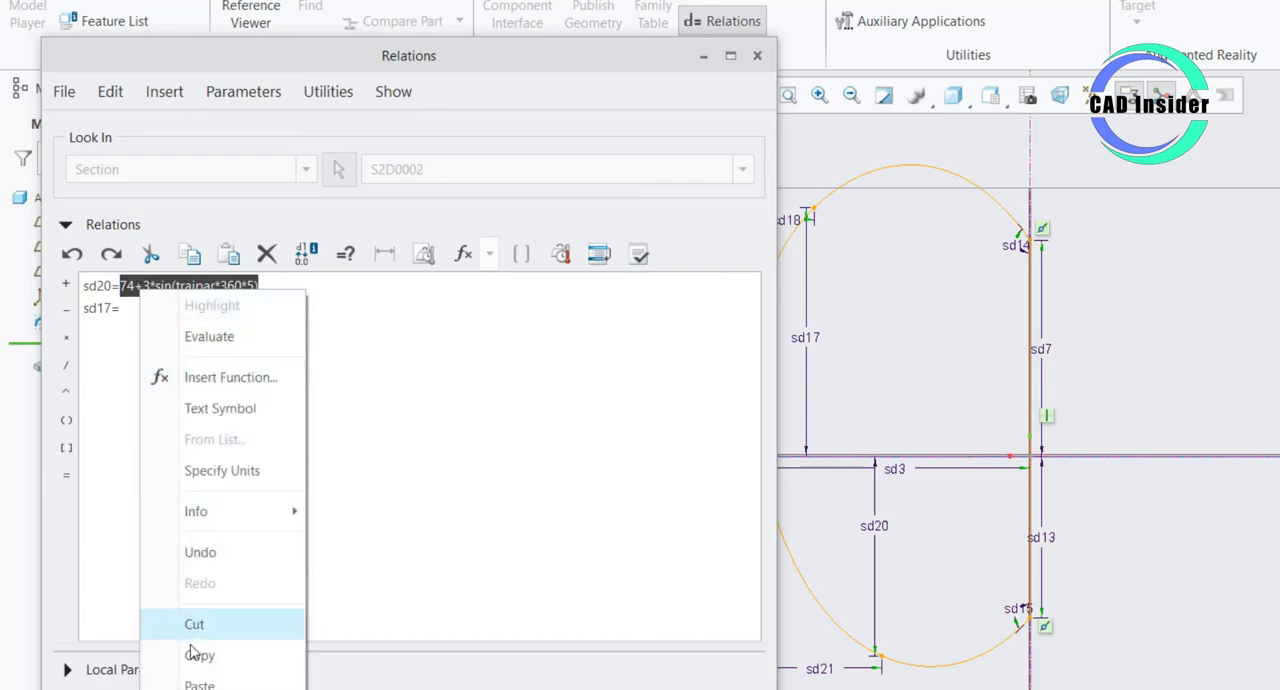
pyautogui.click(195, 655)
pyautogui.click(163, 308)
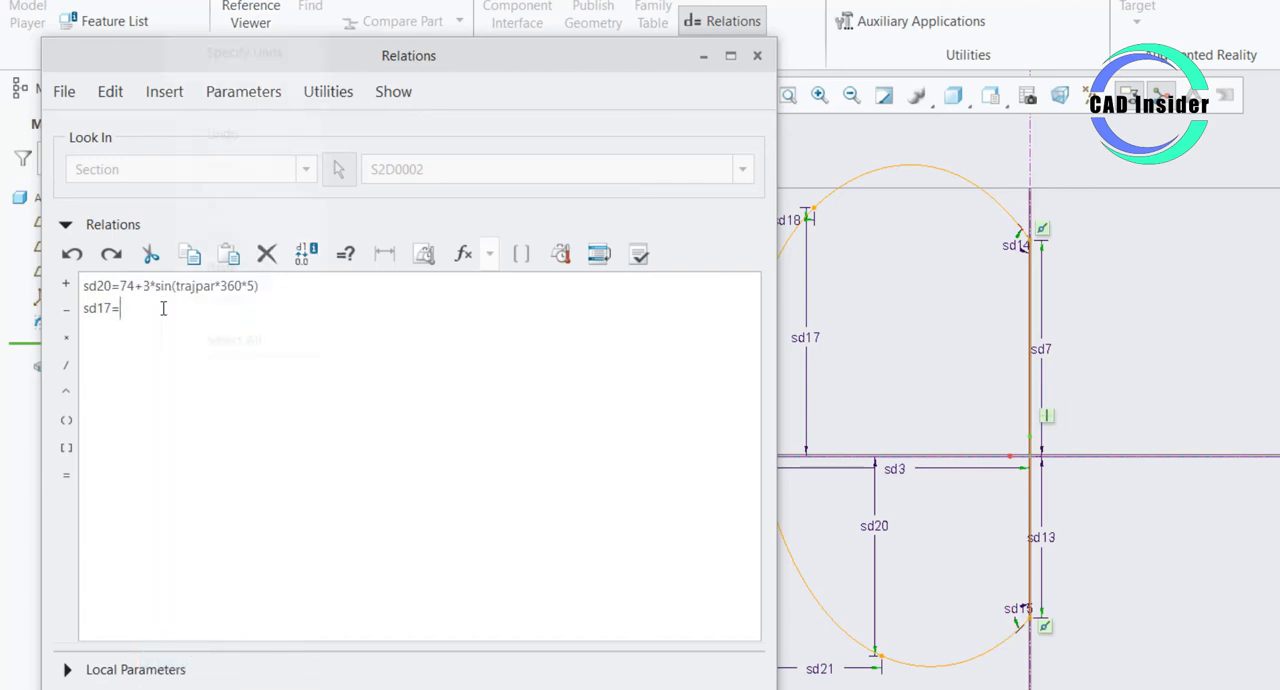
pyautogui.click(222, 268)
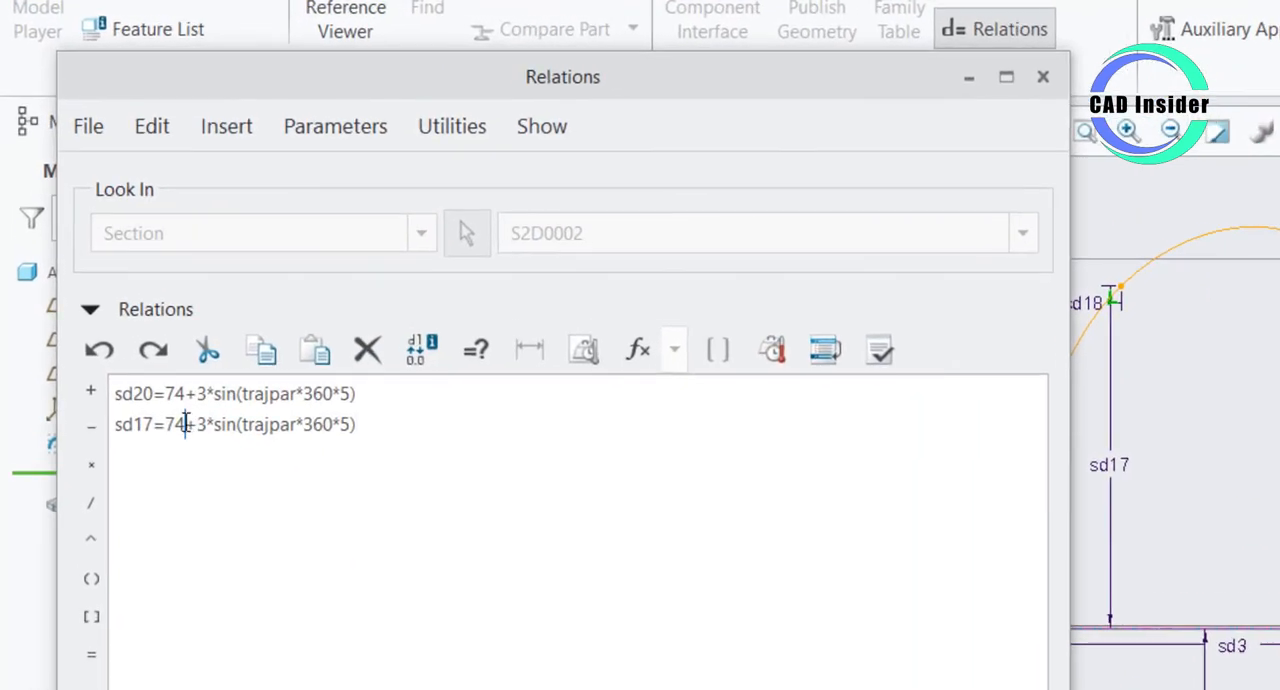
# - Change the base value in the sd17 relation to 92, giving sd17=92+3*sin(trajpar*360*5), and check it against the numeric dimensions
pyautogui.moveTo(185, 424); pyautogui.dragTo(164, 424)
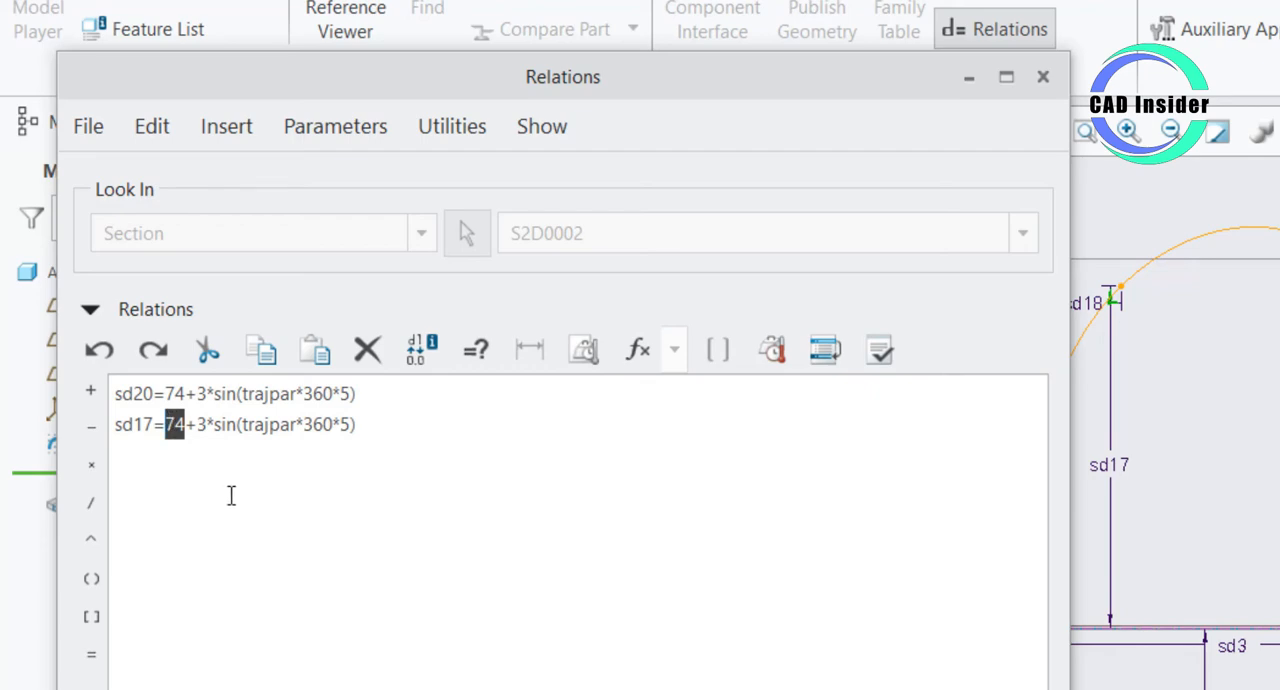
pyautogui.write('9')
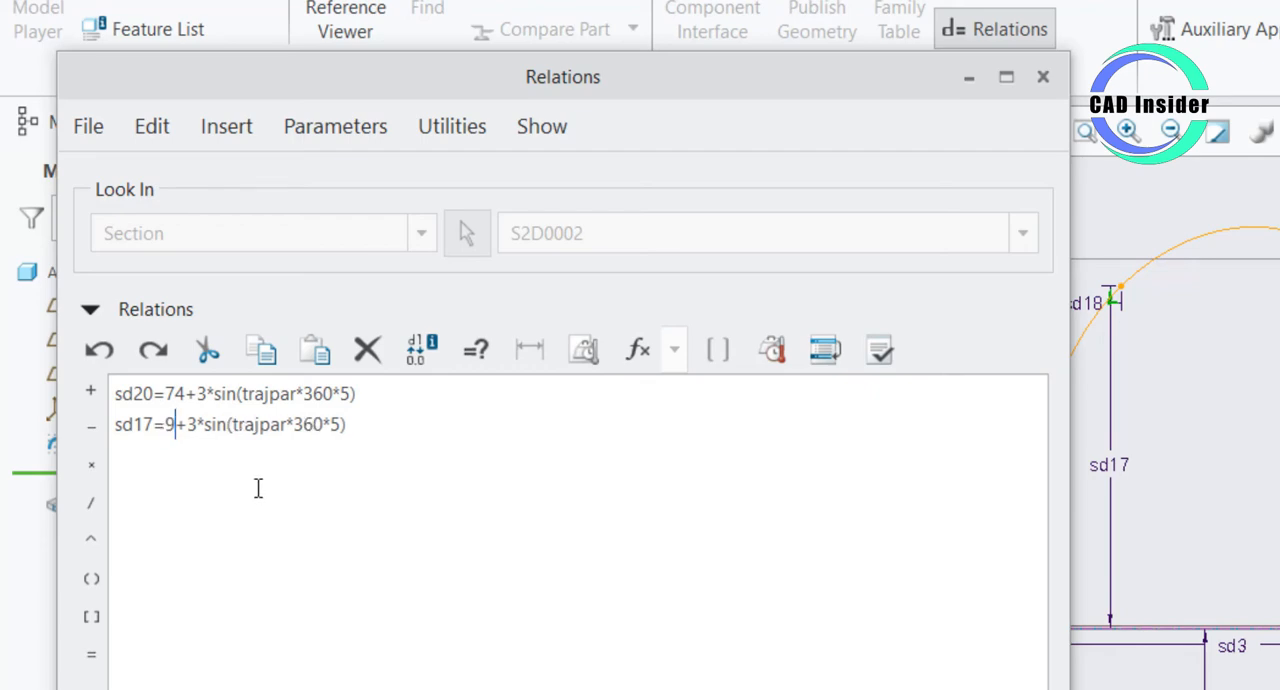
pyautogui.write('2')
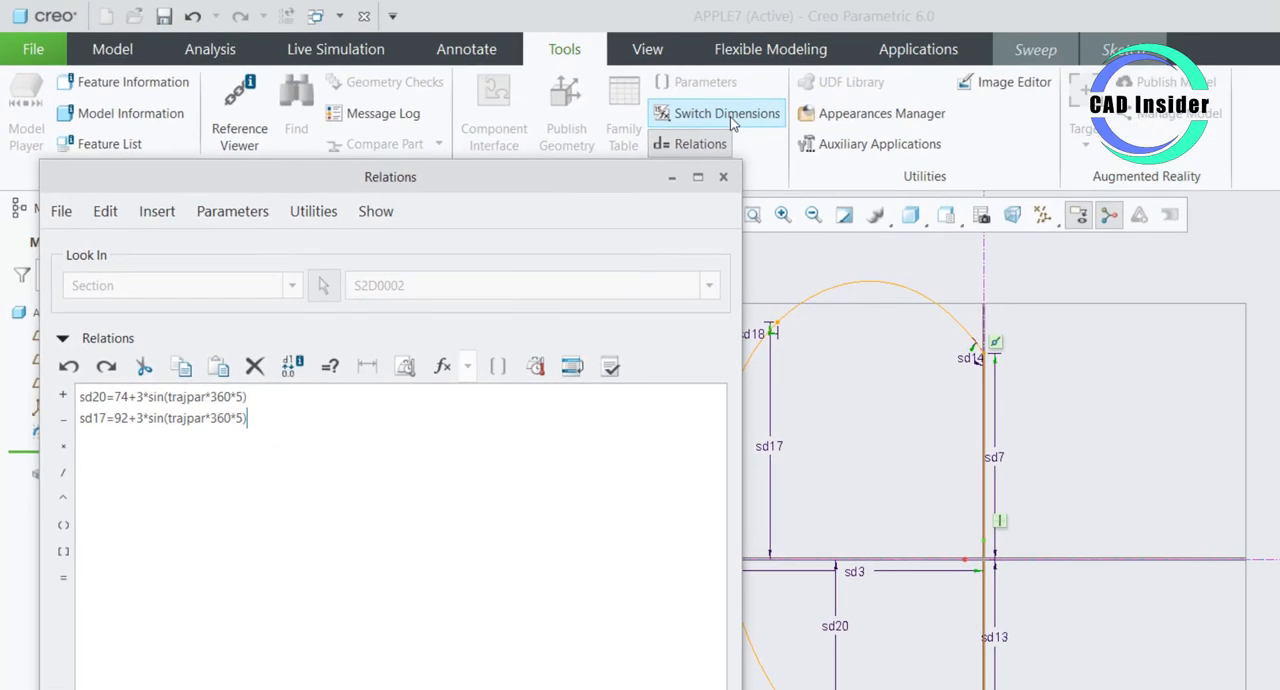
pyautogui.click(732, 119)
pyautogui.click(732, 119)
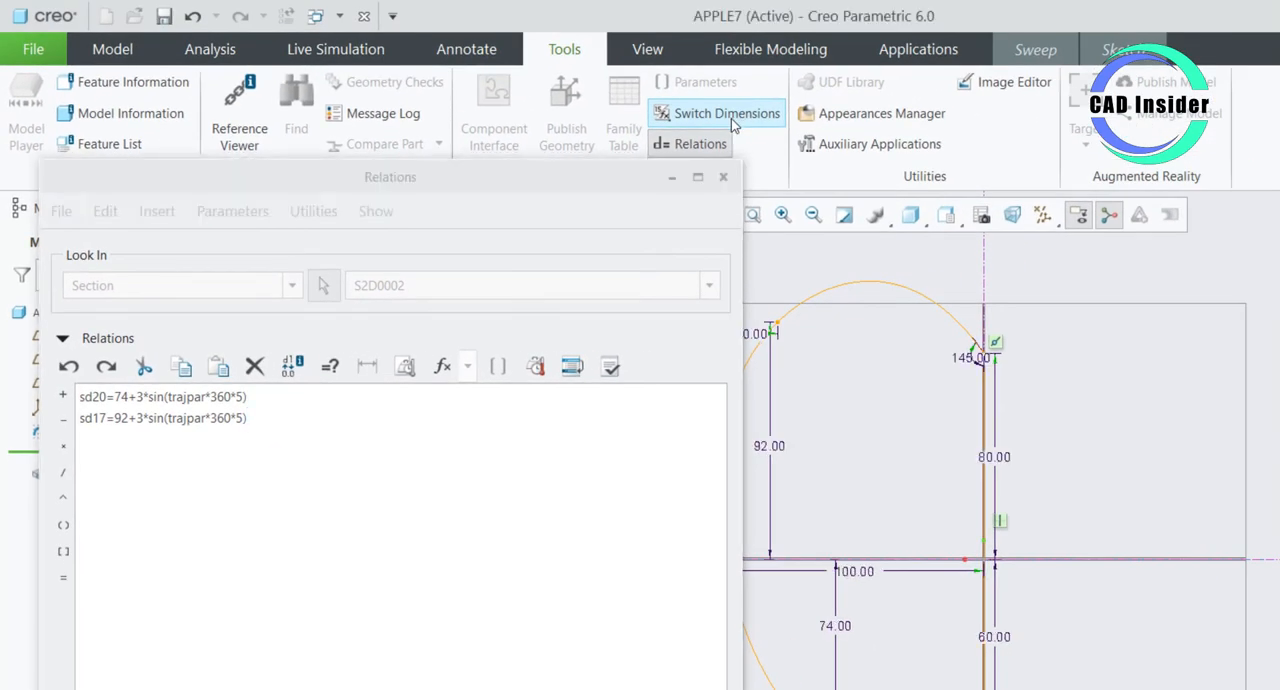
pyautogui.click(269, 422)
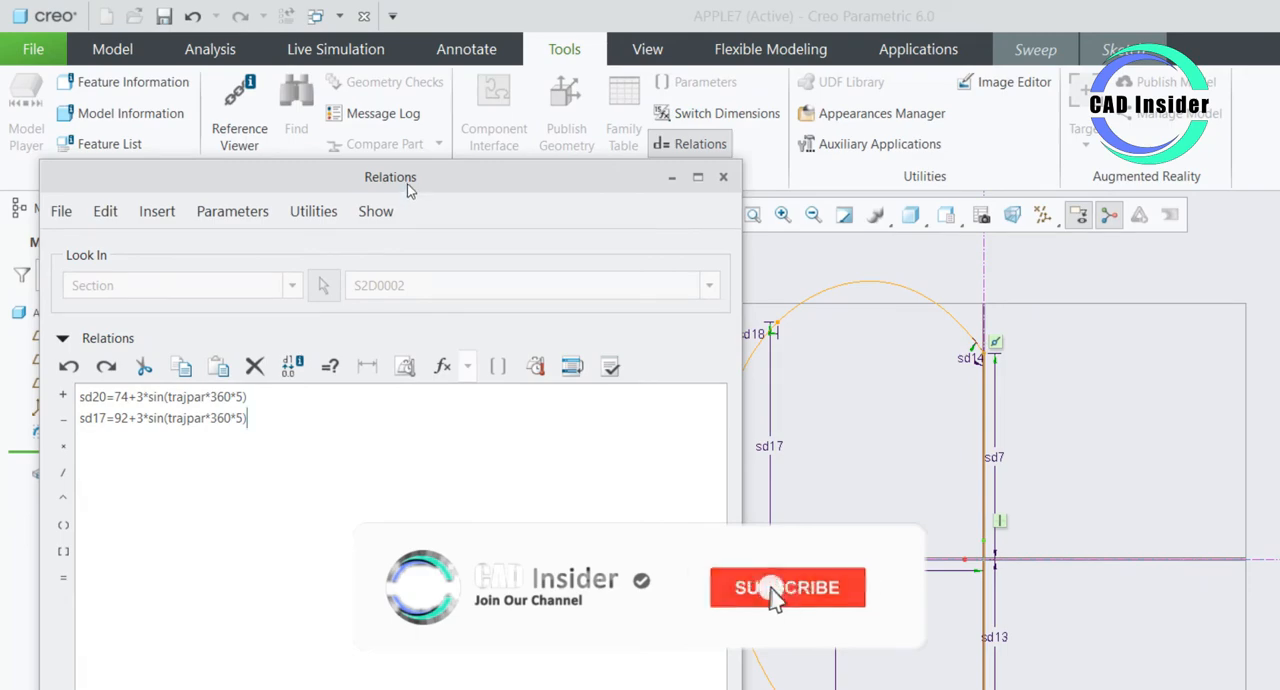
# - Verify the two section relations and accept them
pyautogui.moveTo(406, 189); pyautogui.dragTo(452, 148)
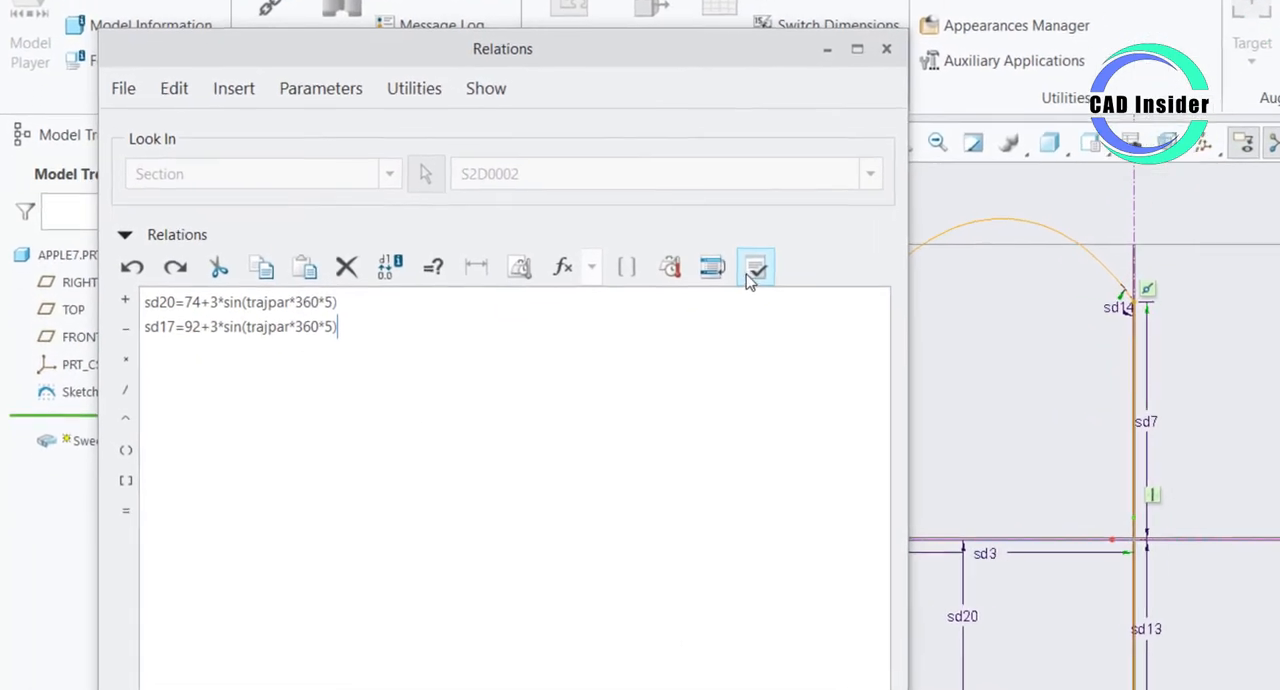
pyautogui.click(778, 257)
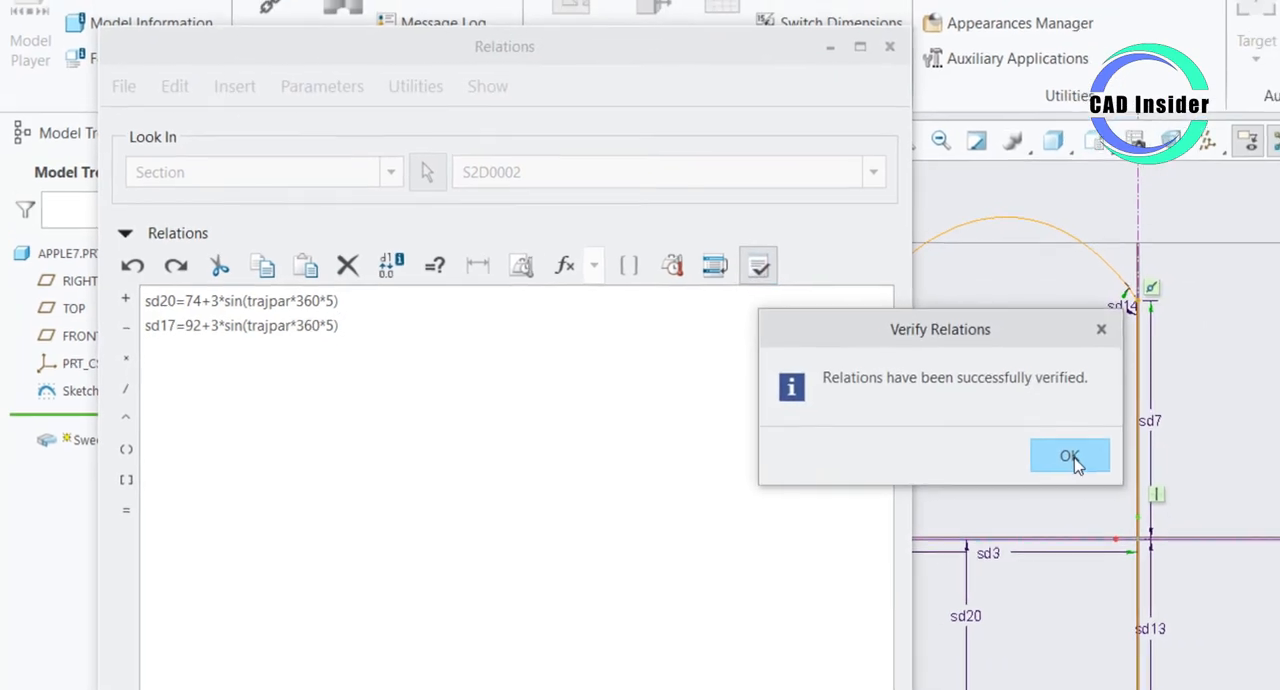
pyautogui.click(1097, 455)
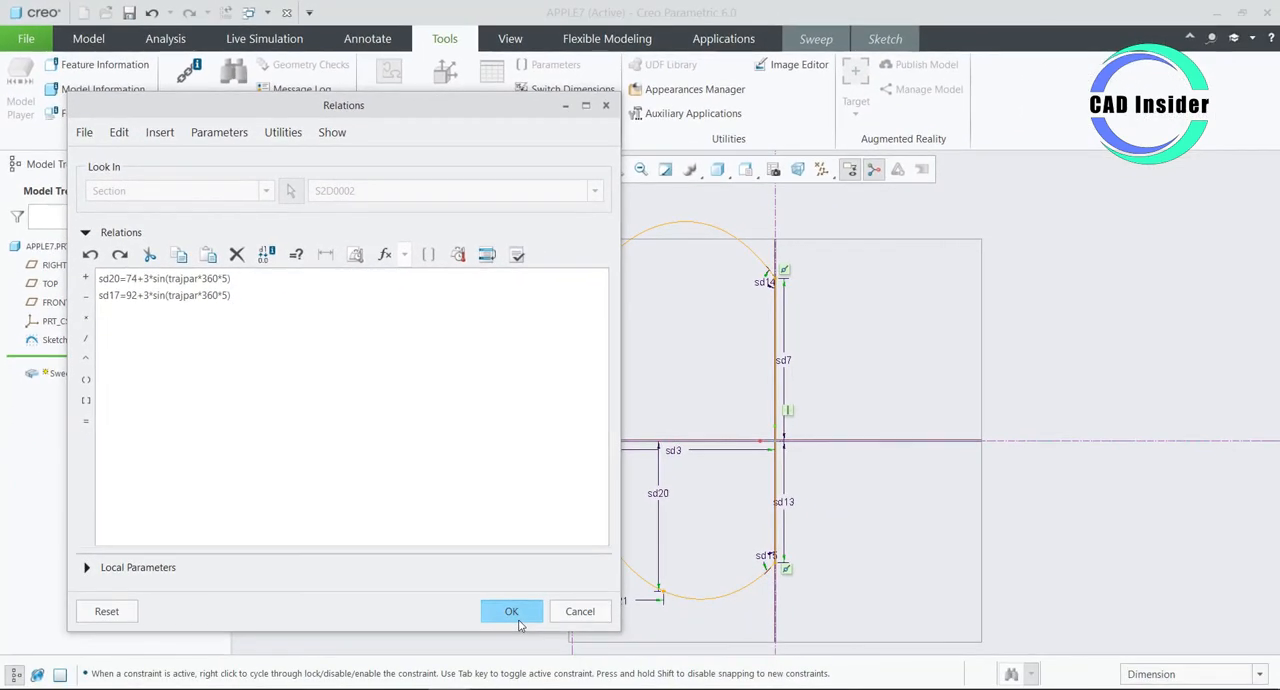
pyautogui.click(512, 614)
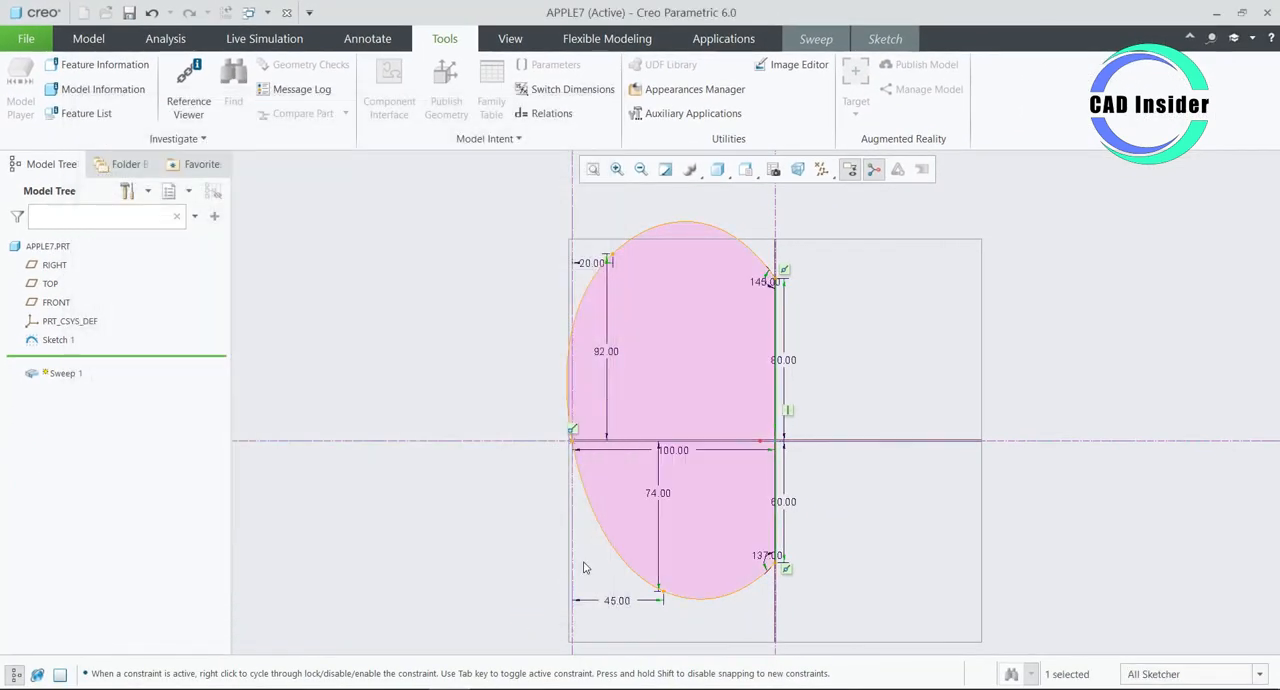
# - Finish the section sketch and complete the solid sweep with its changing section
pyautogui.click(885, 38)
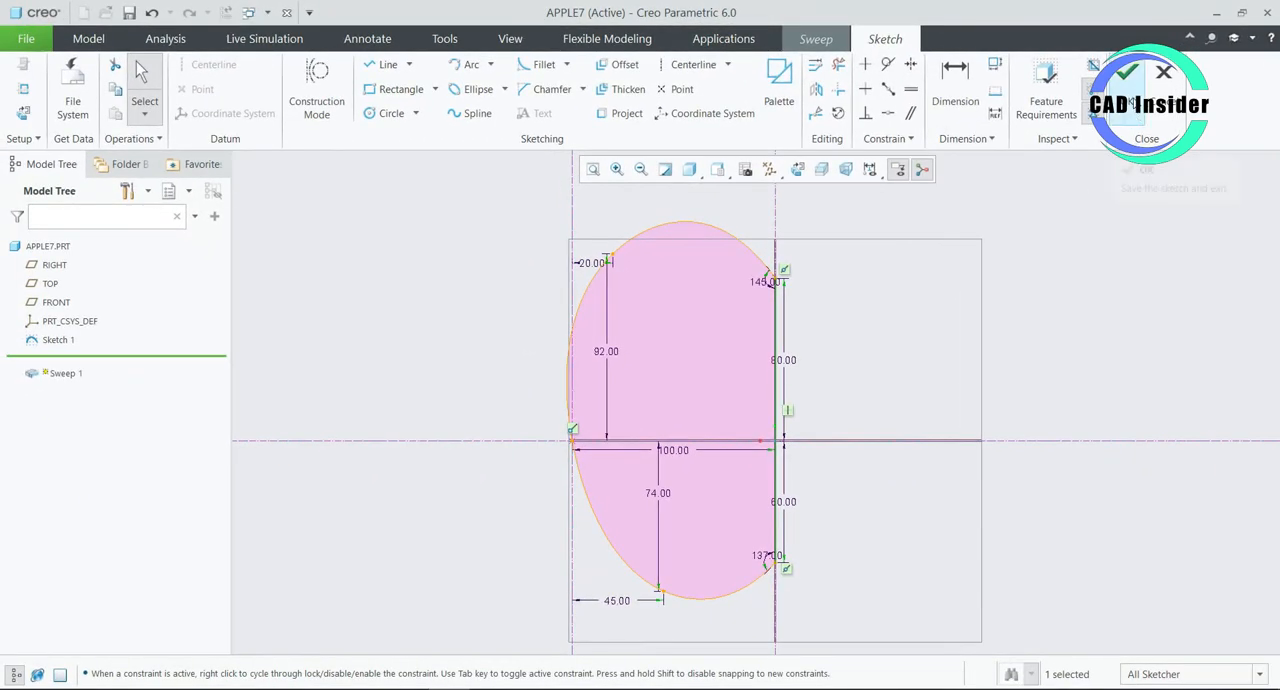
pyautogui.click(1130, 100)
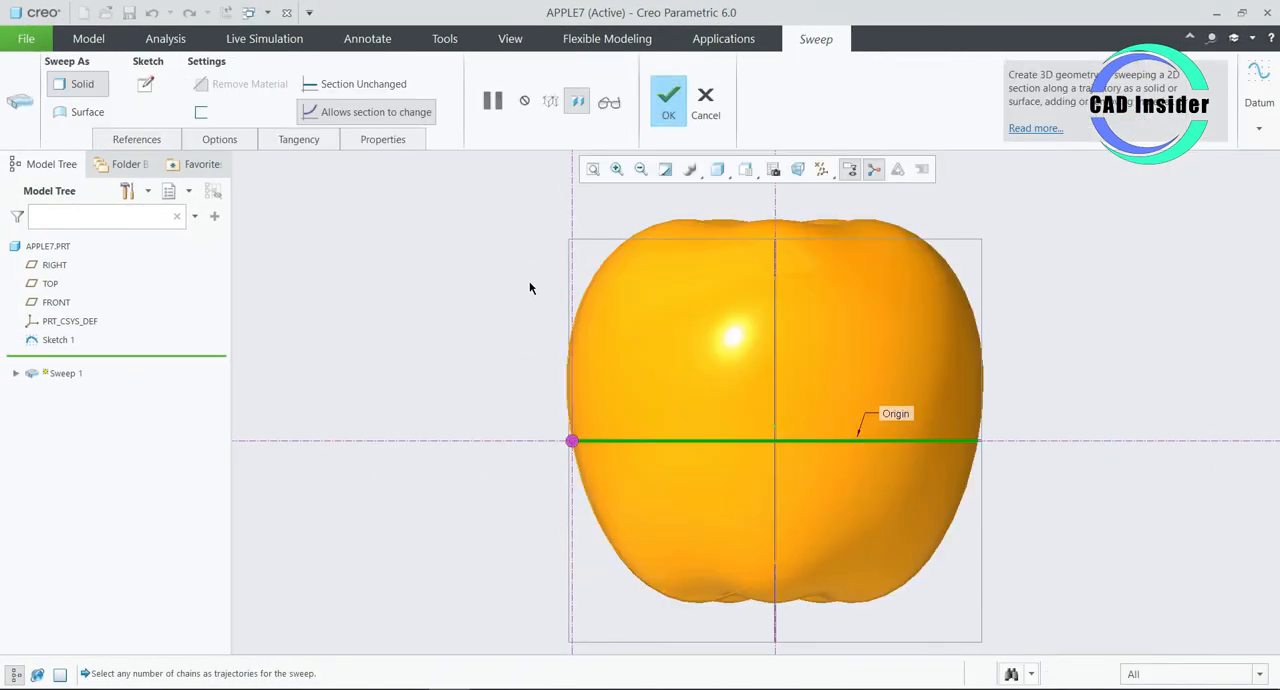
pyautogui.moveTo(530, 288); pyautogui.dragTo(466, 310, button='middle')
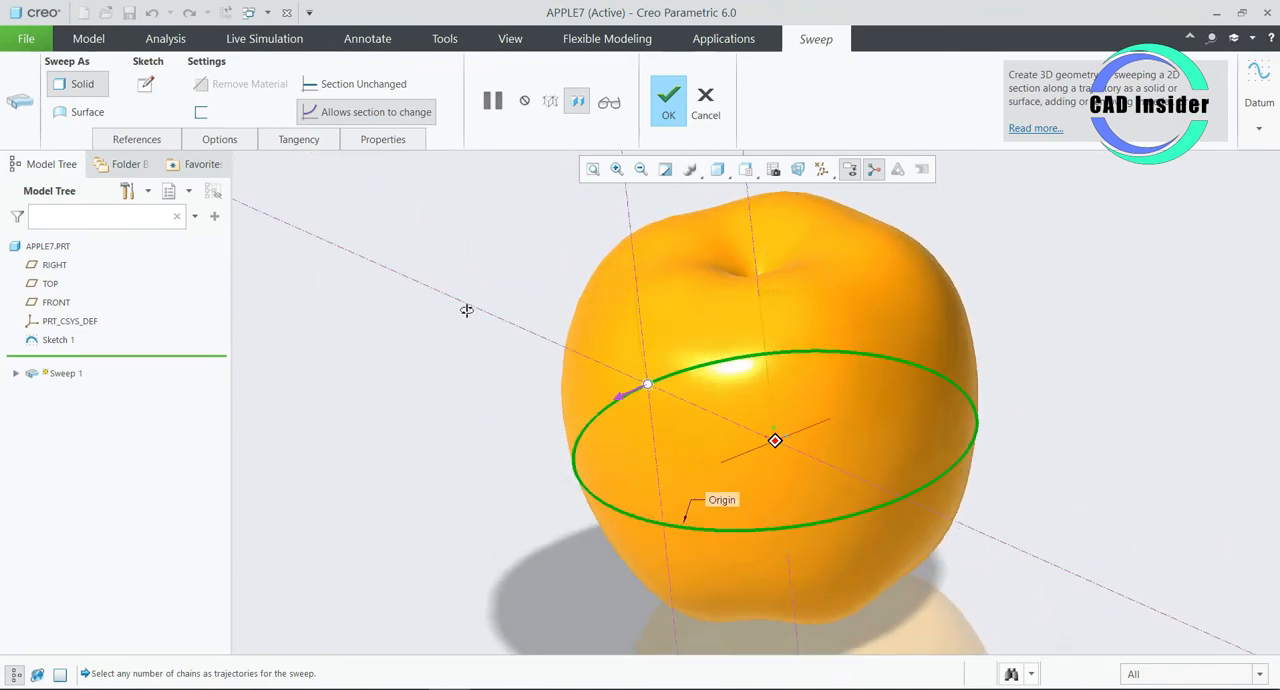
pyautogui.click(668, 98)
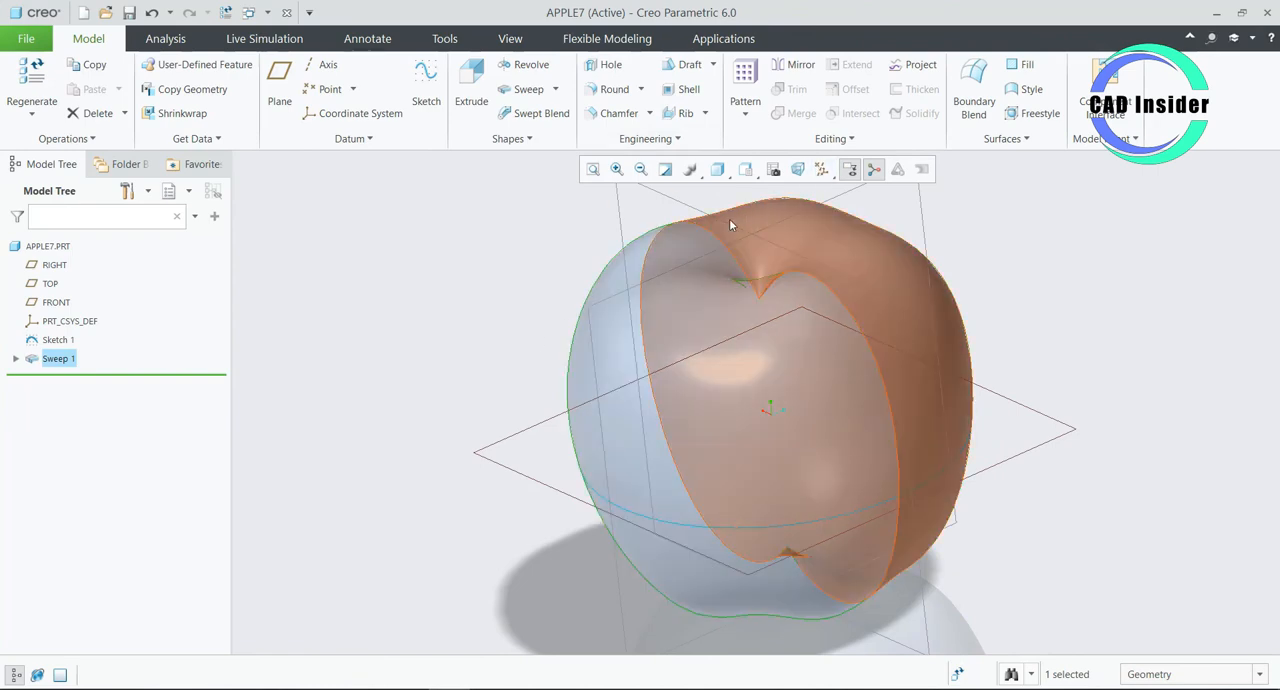
pyautogui.scroll(-3, 660, 371)
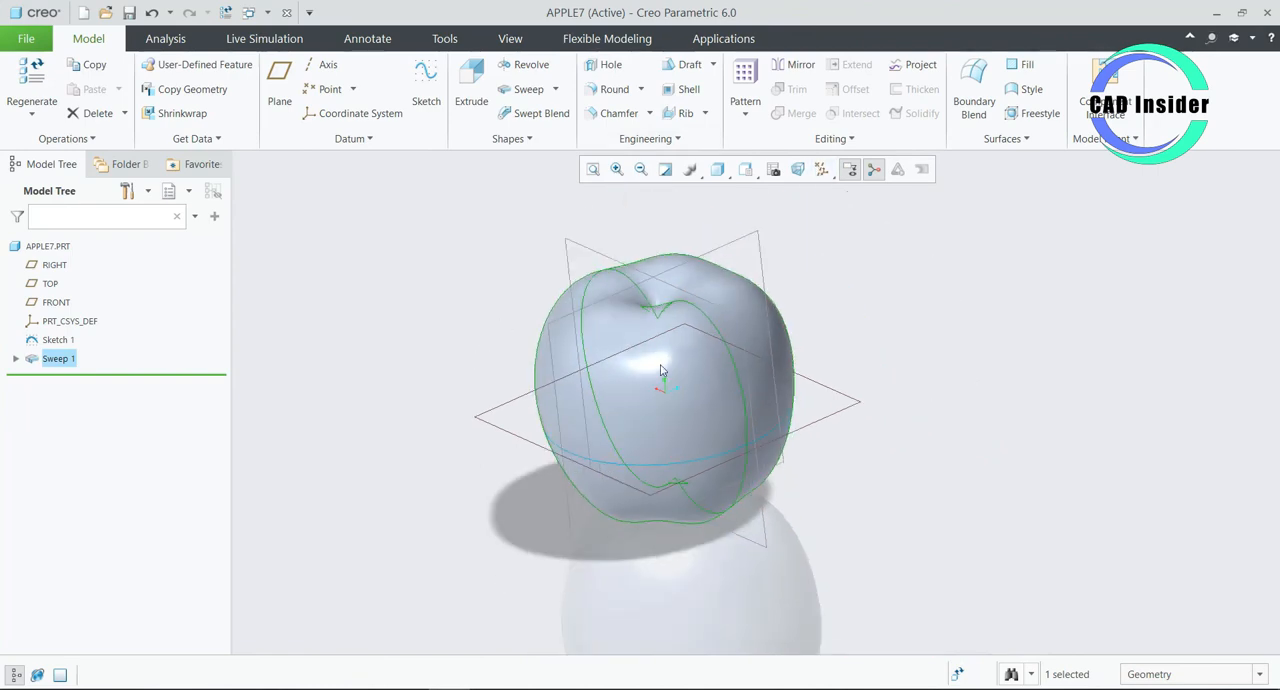
# - Examine the swept apple body from several angles in Shading With Edges, Shading, No Hidden and Shading With Reflections display styles
pyautogui.moveTo(660, 371); pyautogui.dragTo(956, 430, button='middle')
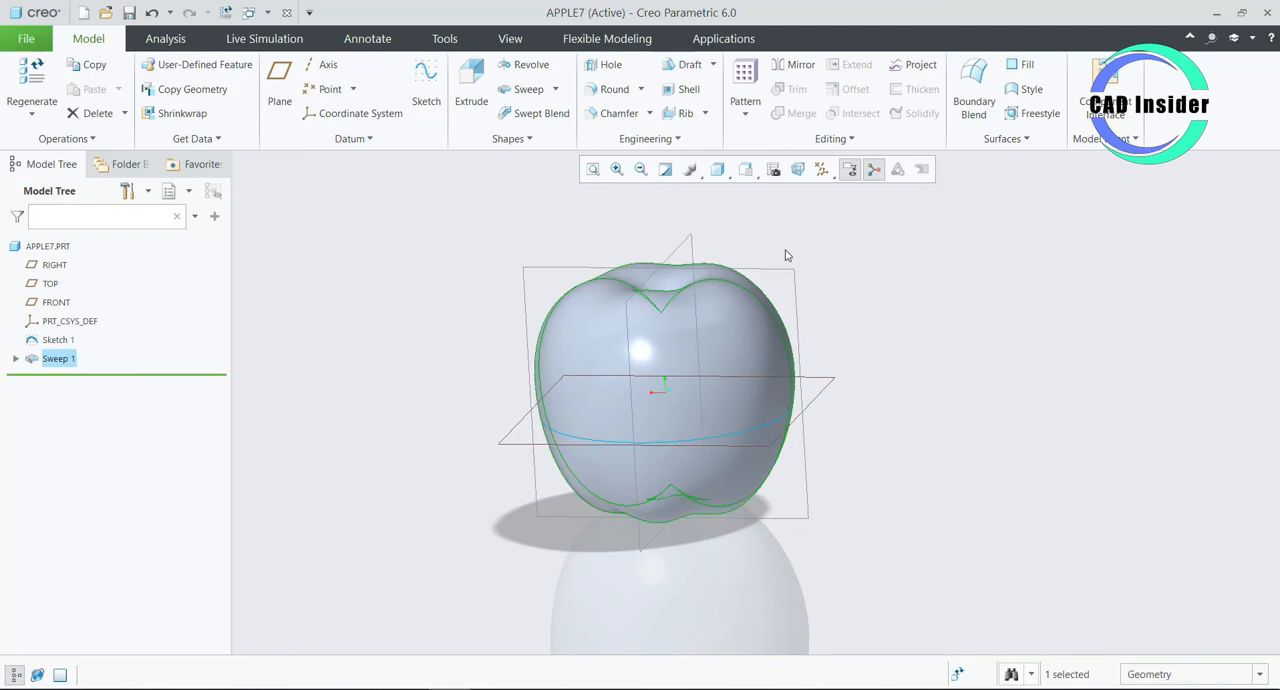
pyautogui.hotkey('ctrl', '2')
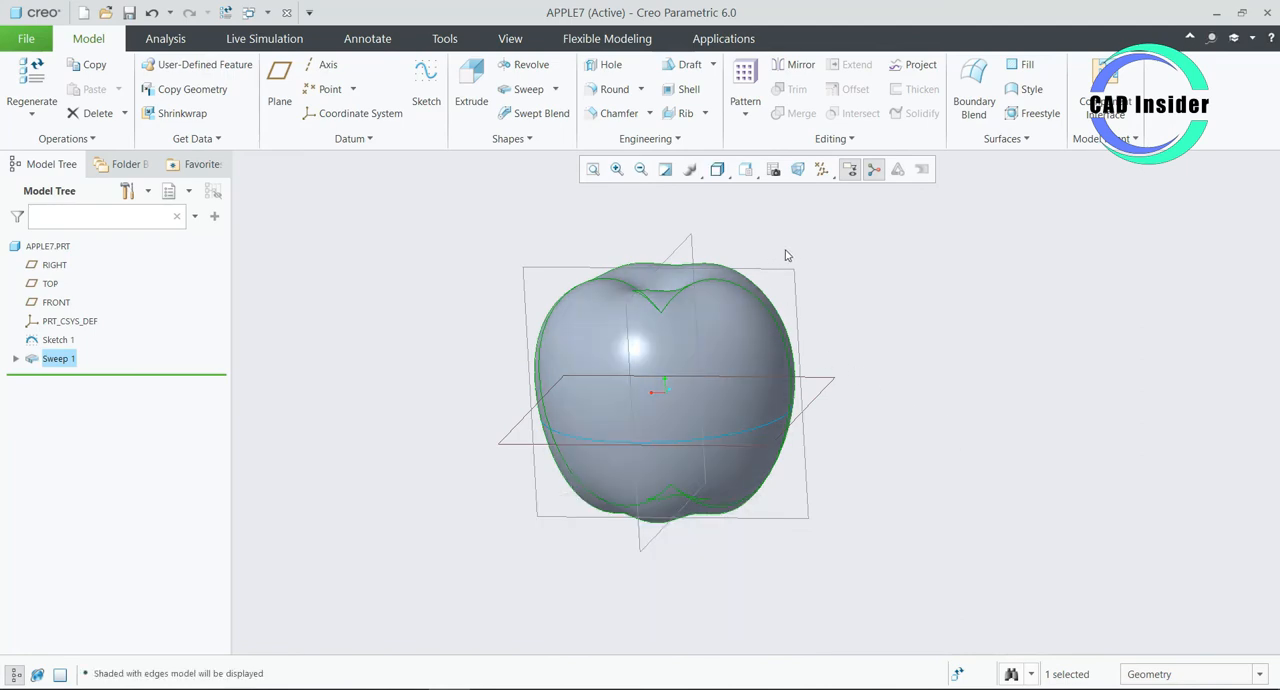
pyautogui.hotkey('ctrl', '3')
pyautogui.hotkey('ctrl', '4')
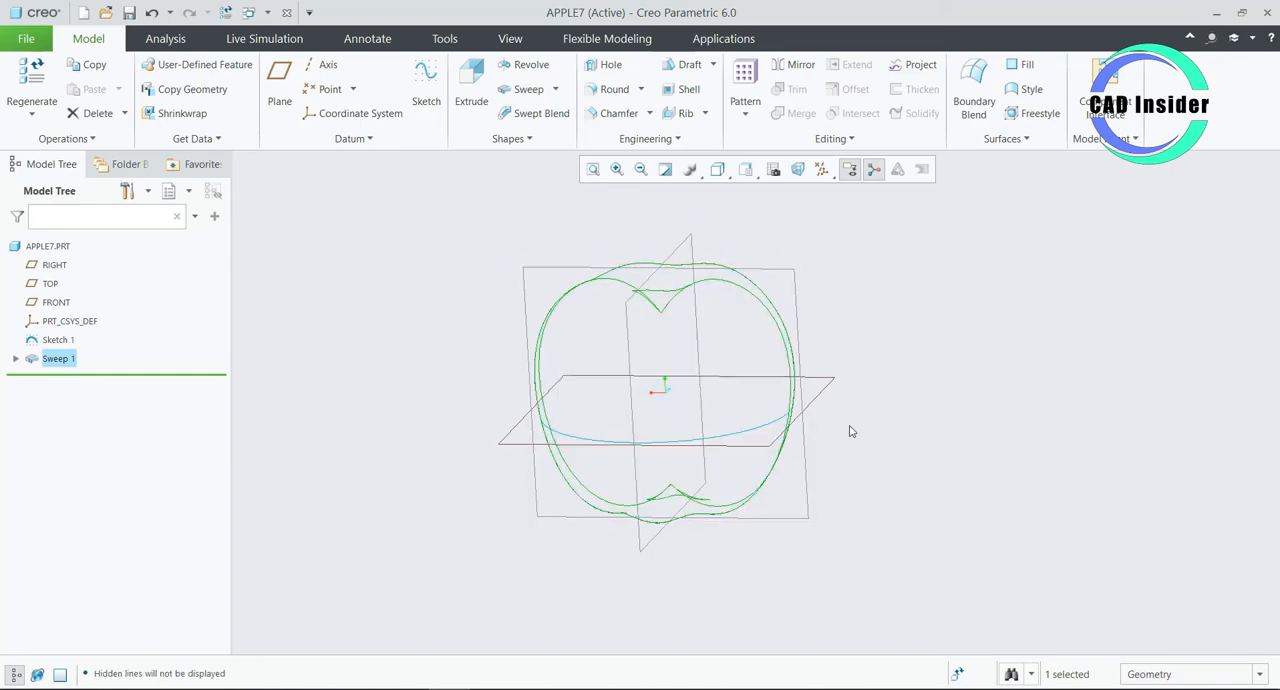
pyautogui.moveTo(849, 429); pyautogui.dragTo(868, 400, button='middle')
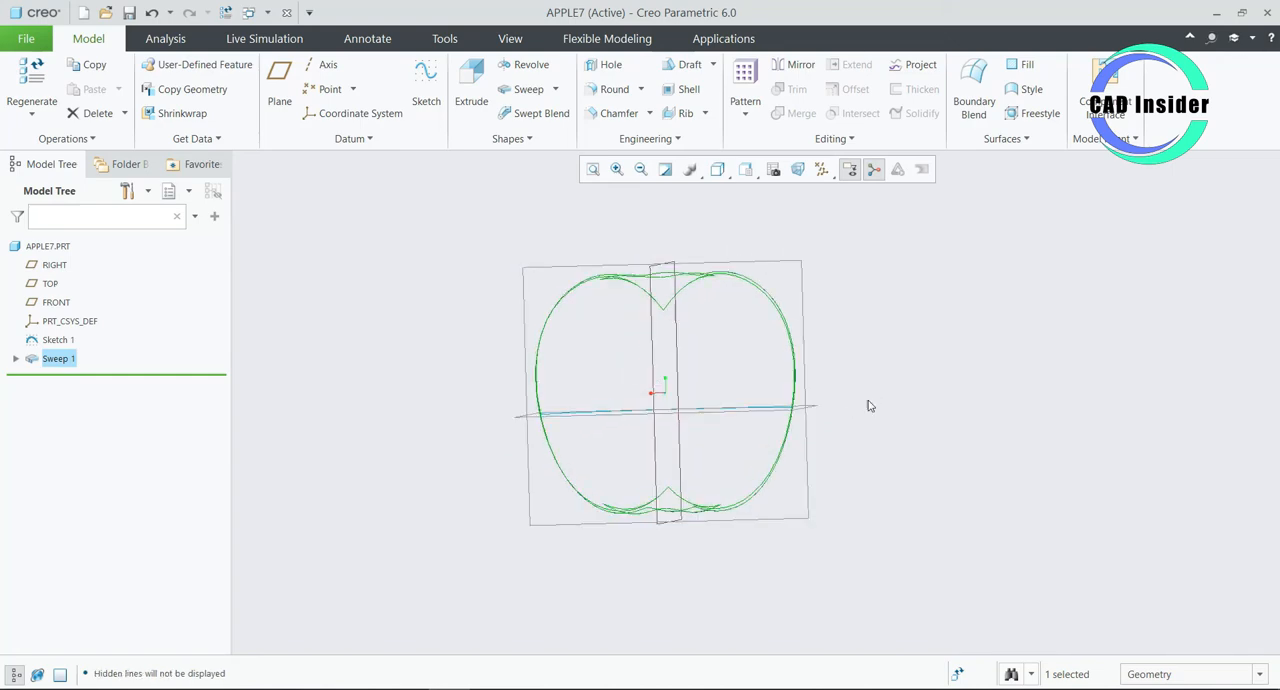
pyautogui.scroll(-2, 759, 376)
pyautogui.moveTo(965, 396)
pyautogui.mouseDown(button='middle')
pyautogui.moveTo(982, 320)
pyautogui.moveTo(983, 402)
pyautogui.mouseUp(button='middle')
pyautogui.hotkey('ctrl', '1')
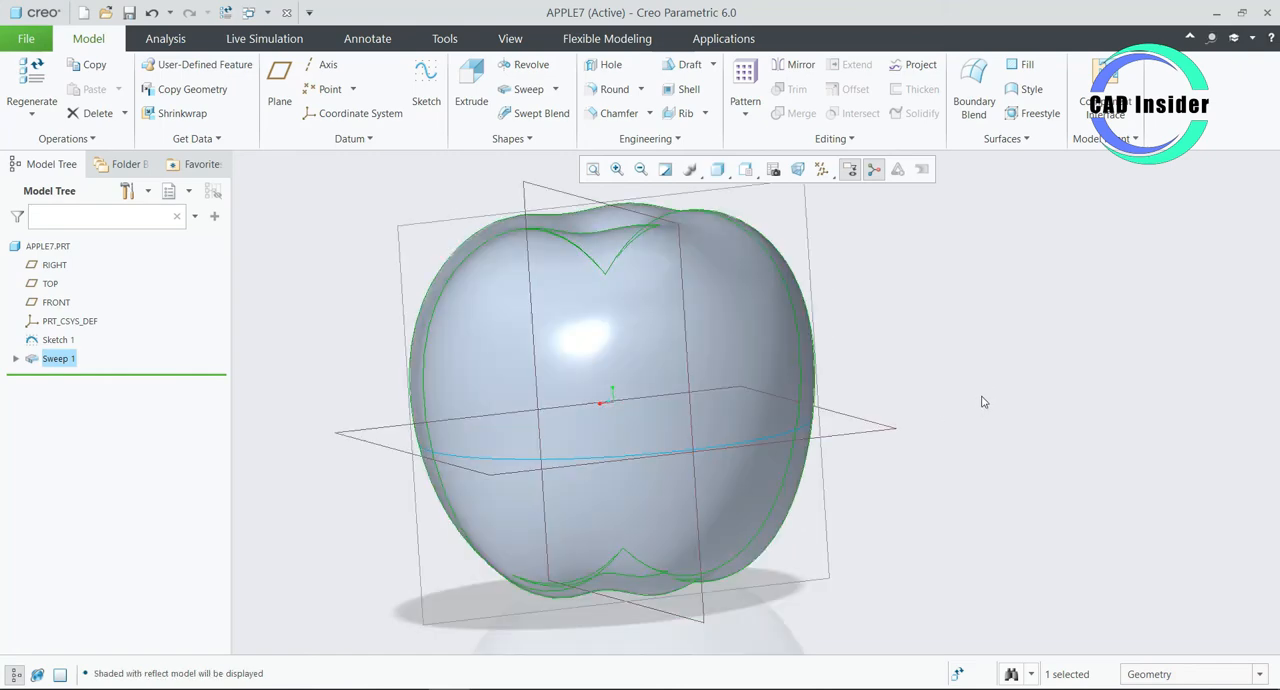
pyautogui.moveTo(1046, 394)
pyautogui.mouseDown(button='middle')
pyautogui.moveTo(971, 431)
pyautogui.moveTo(1023, 401)
pyautogui.mouseUp(button='middle')
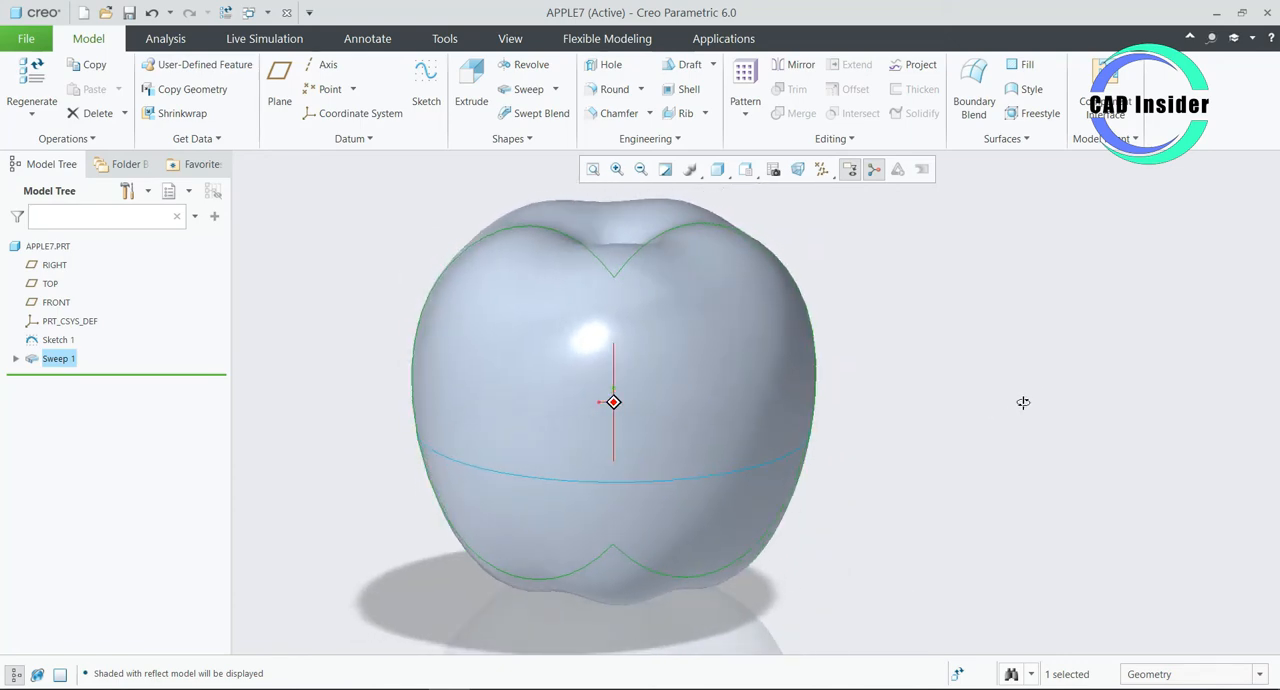
pyautogui.scroll(1, 966, 499)
# - Start a new sketch on the FRONT datum plane and orient it parallel to the screen
pyautogui.click(832, 265)
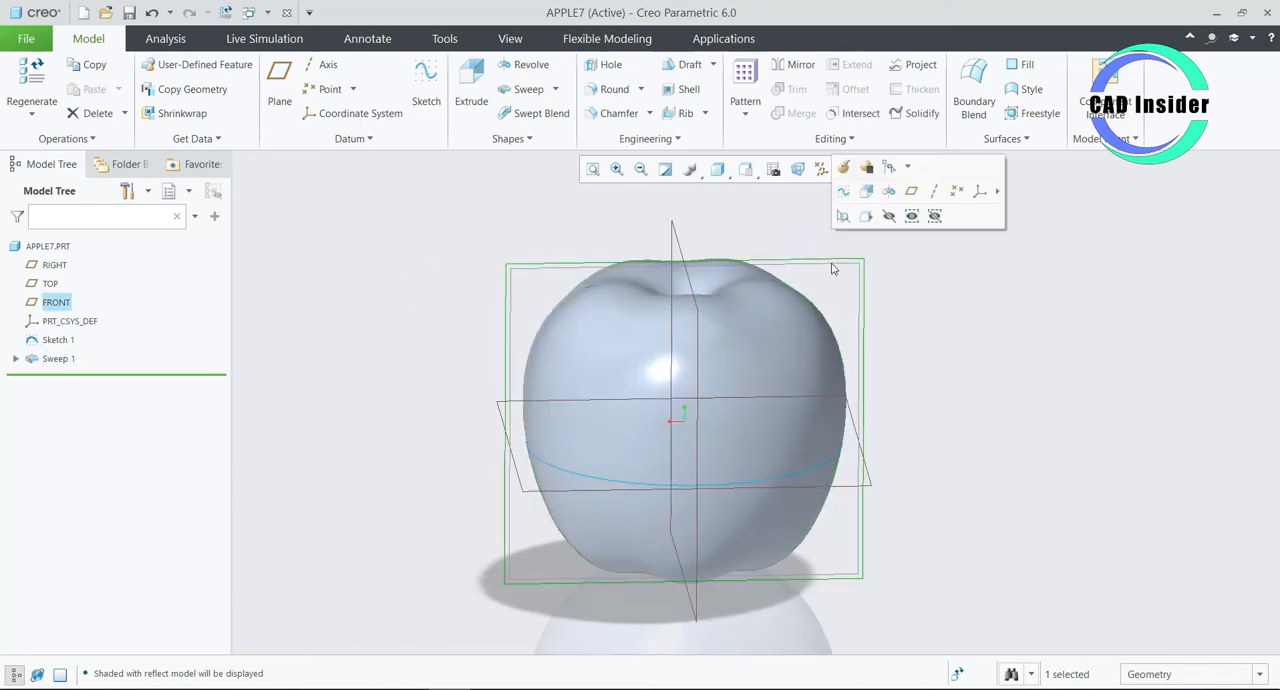
pyautogui.click(944, 321)
pyautogui.click(841, 267)
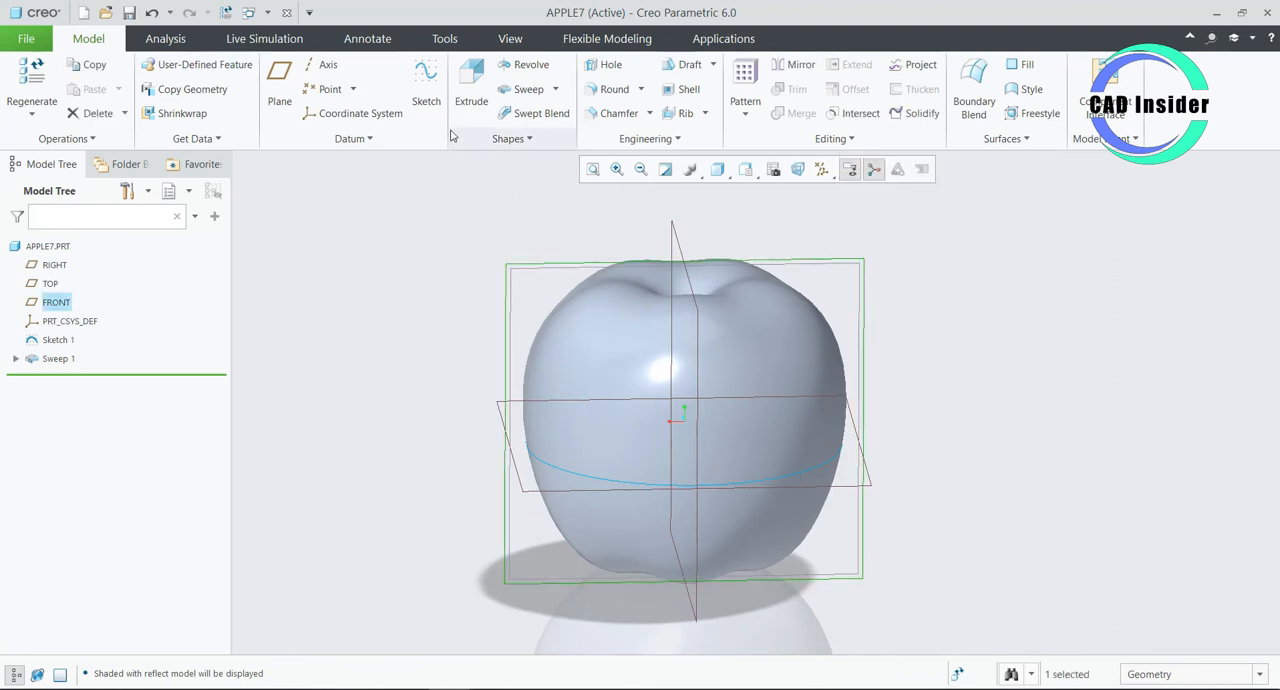
pyautogui.click(426, 90)
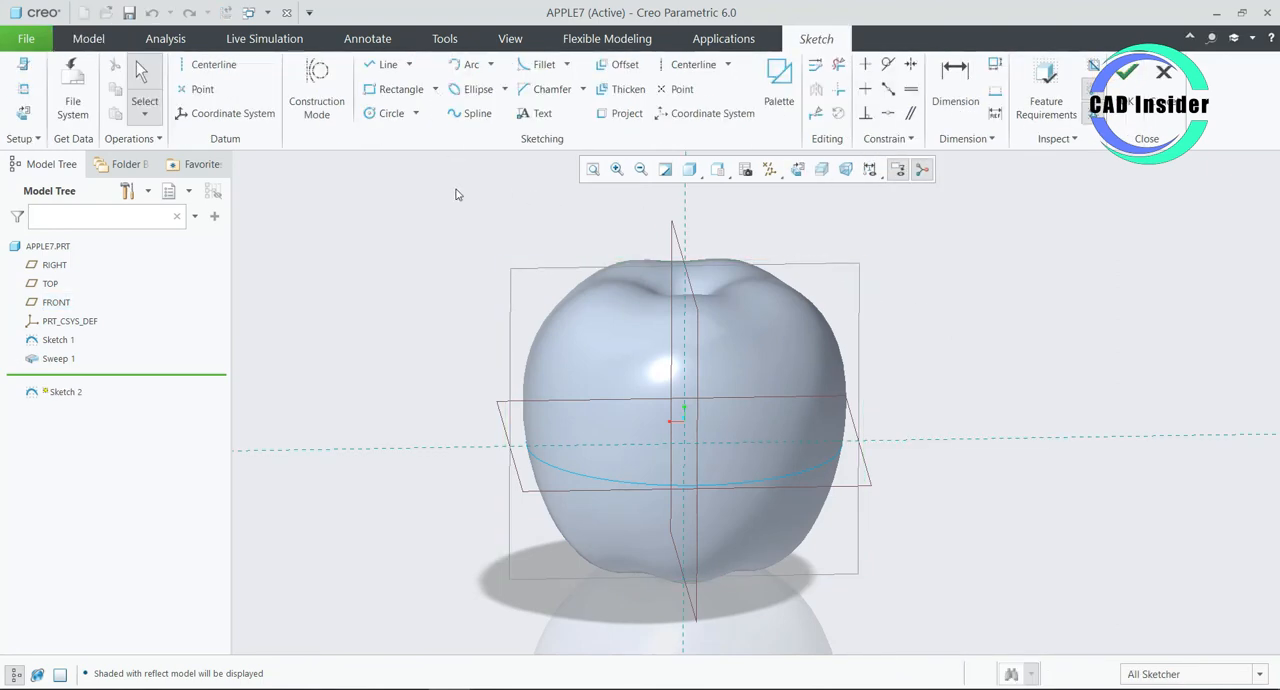
pyautogui.click(797, 169)
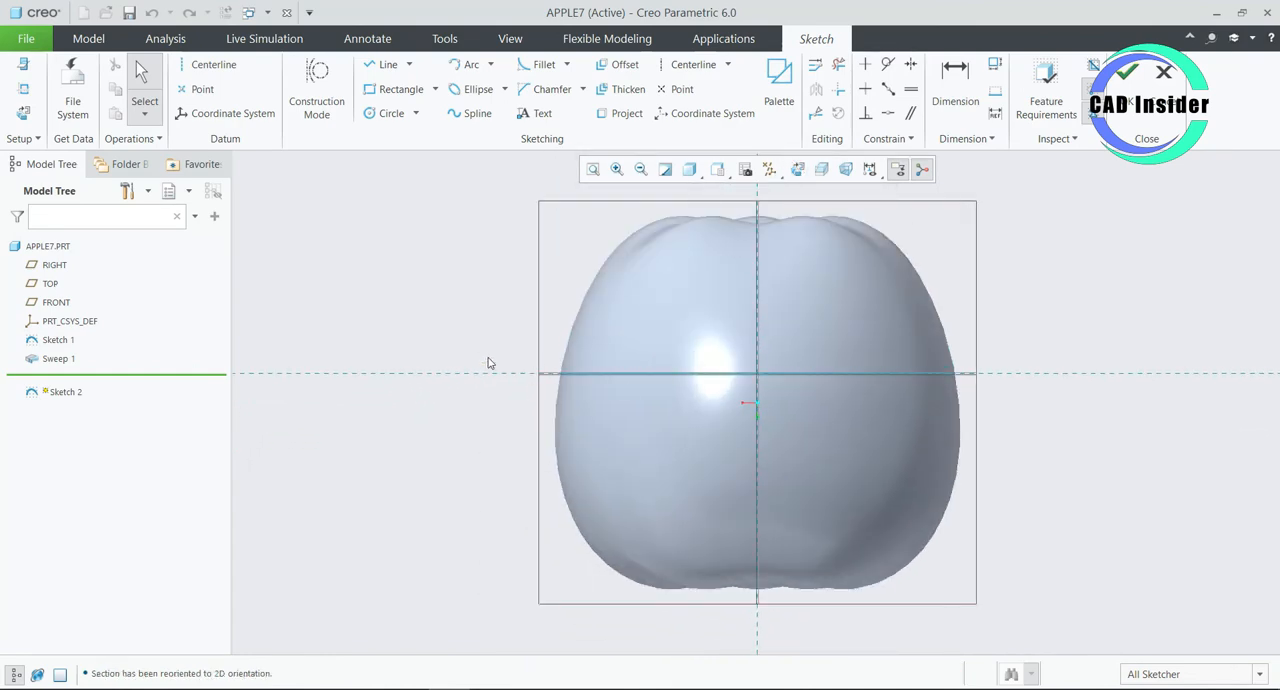
# - Try the No Hidden display style, and set the model display to Wireframe
pyautogui.scroll(-1, 487, 360)
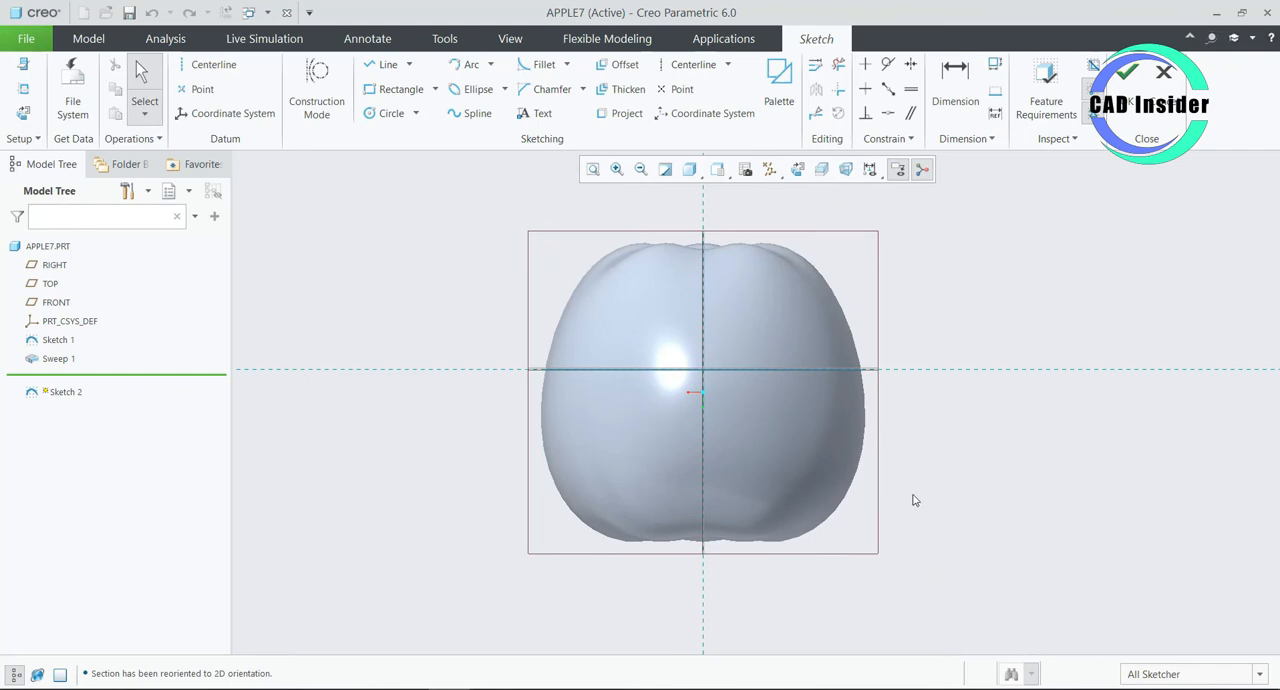
pyautogui.scroll(-3, 729, 570)
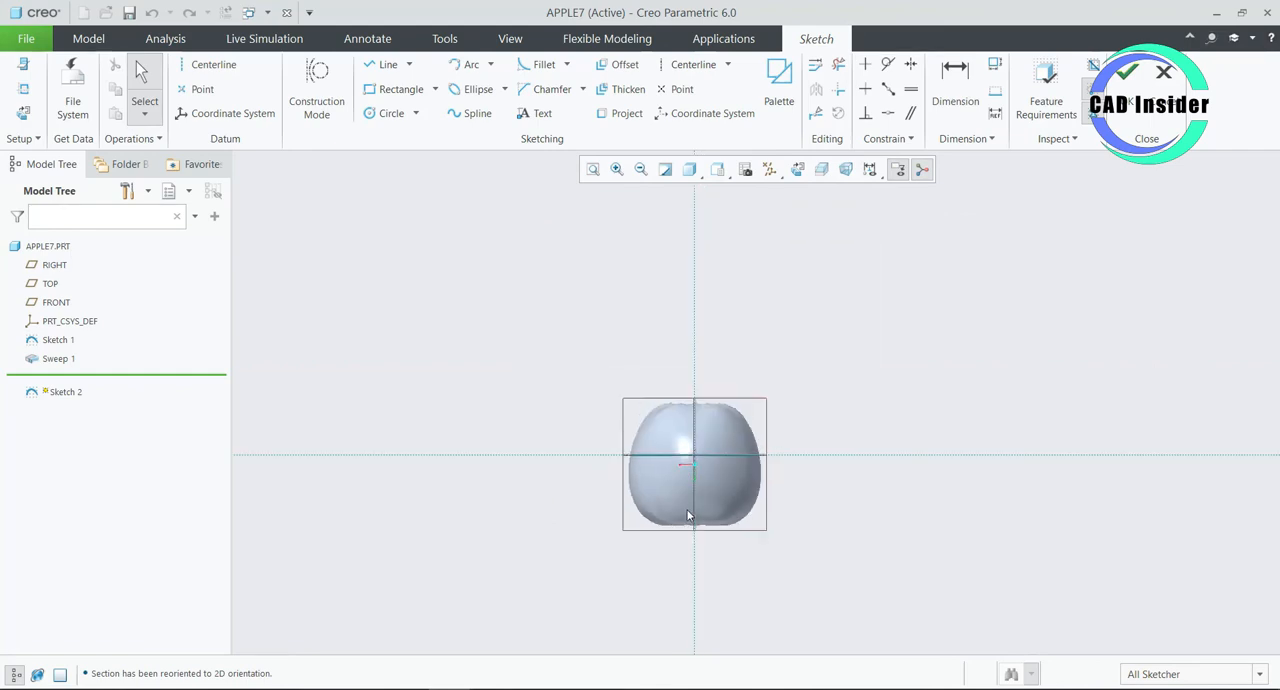
pyautogui.scroll(4, 706, 567)
pyautogui.scroll(-2, 694, 547)
pyautogui.scroll(3, 665, 478)
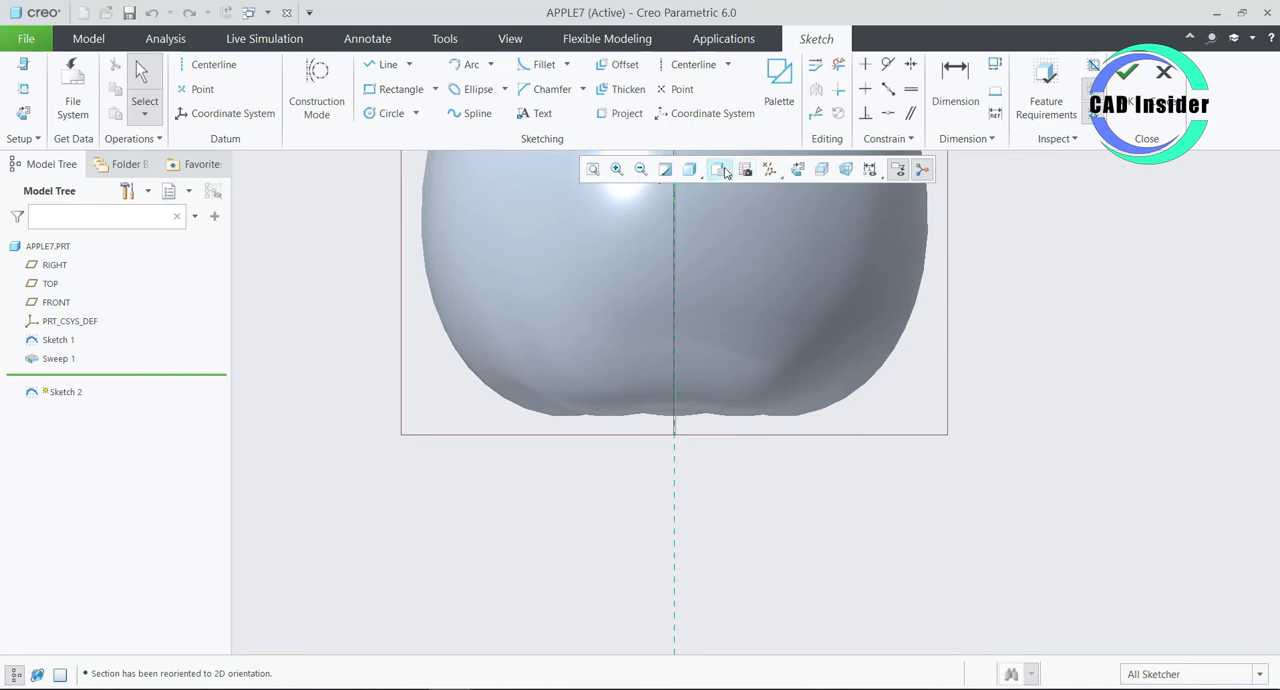
pyautogui.click(699, 172)
pyautogui.click(699, 172)
pyautogui.click(699, 172)
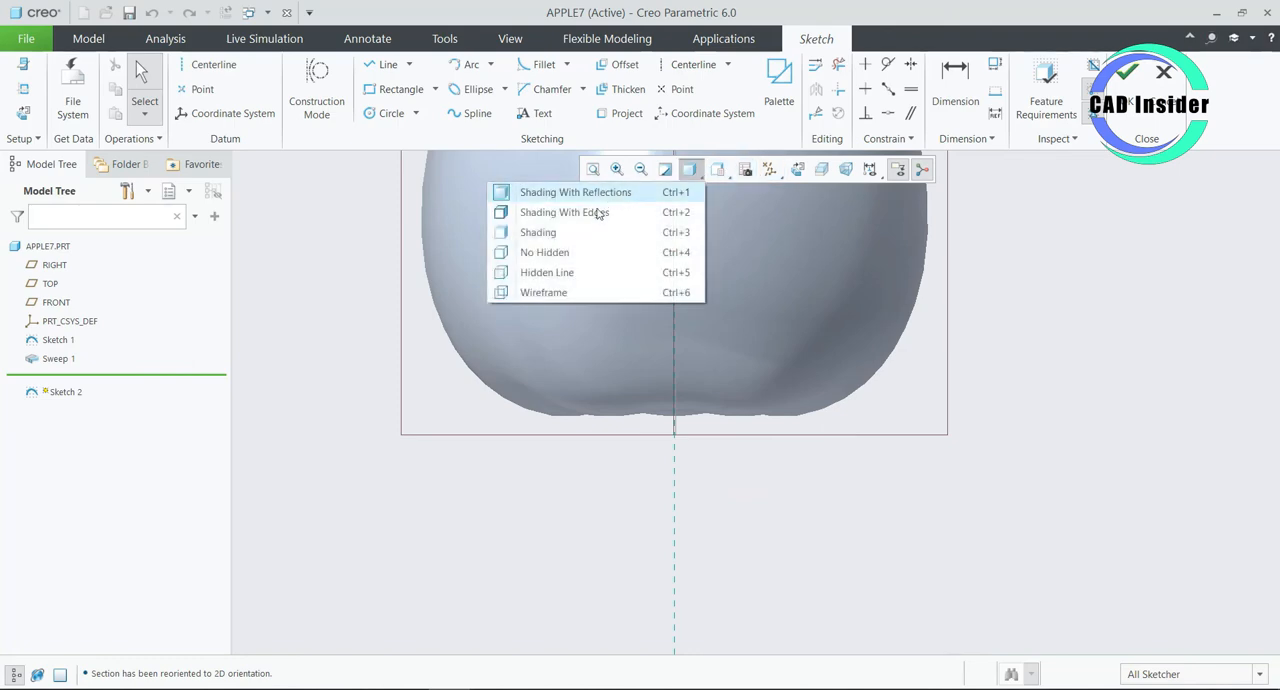
pyautogui.click(525, 254)
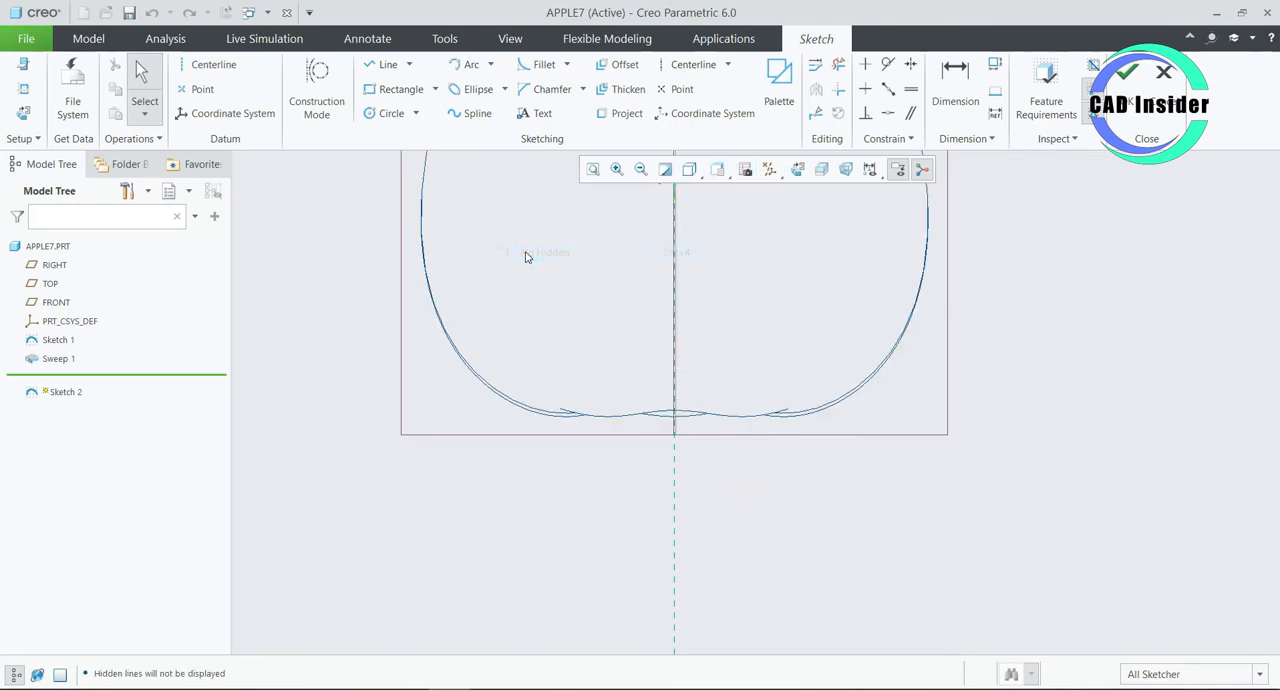
pyautogui.click(689, 169)
pyautogui.click(557, 292)
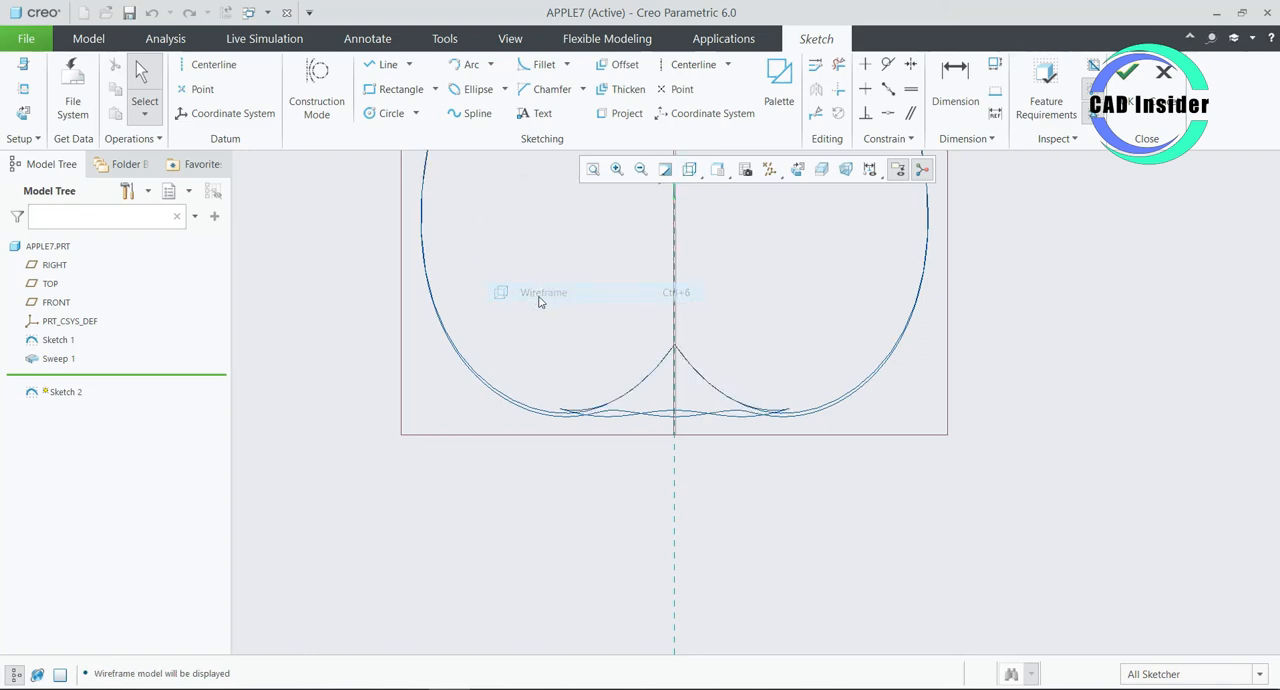
# - Sketch a three-point spline for the stem from the dimple's apex, ending about 56 mm from the vertical and 170 mm from the horizontal reference
pyautogui.click(470, 113)
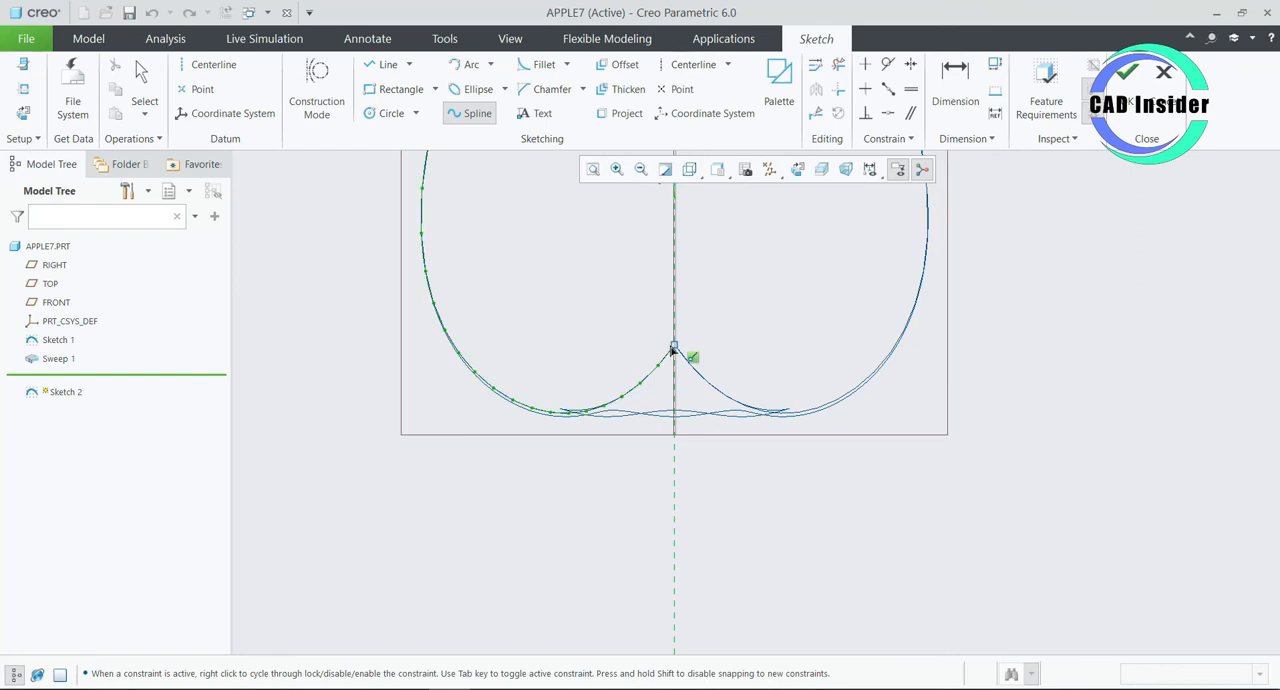
pyautogui.click(674, 348)
pyautogui.click(692, 474)
pyautogui.click(537, 566)
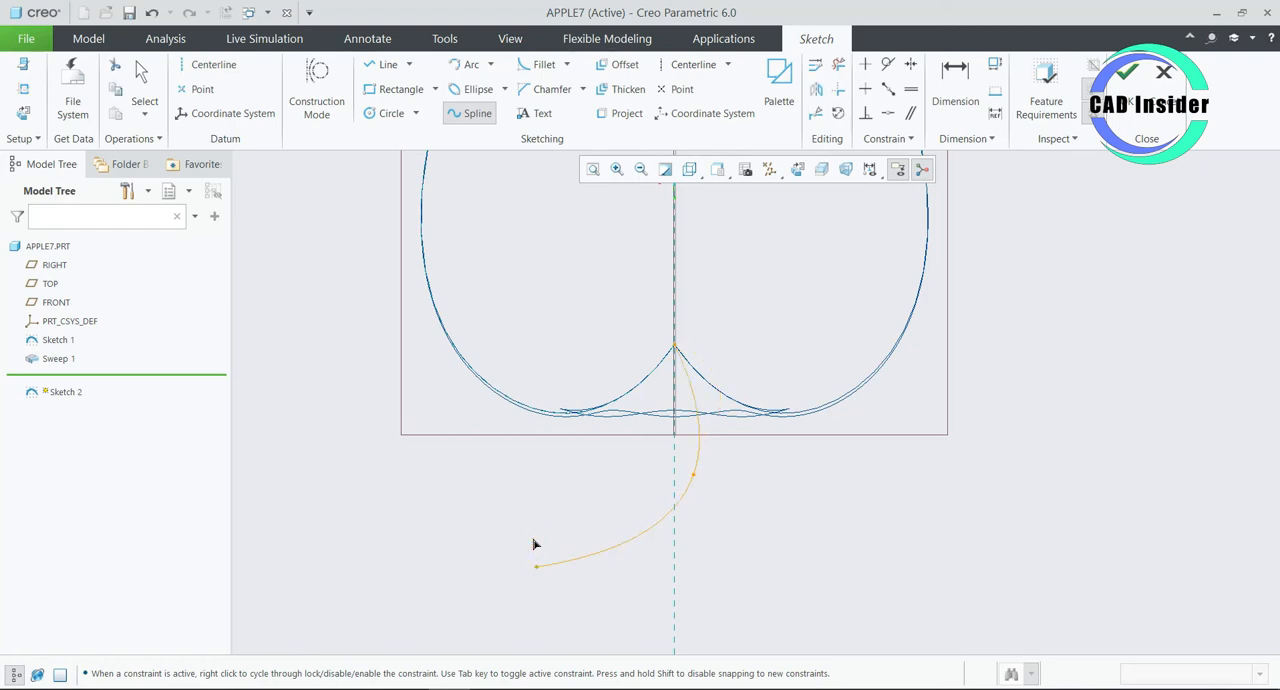
pyautogui.middleClick(535, 540)
pyautogui.middleClick(537, 541)
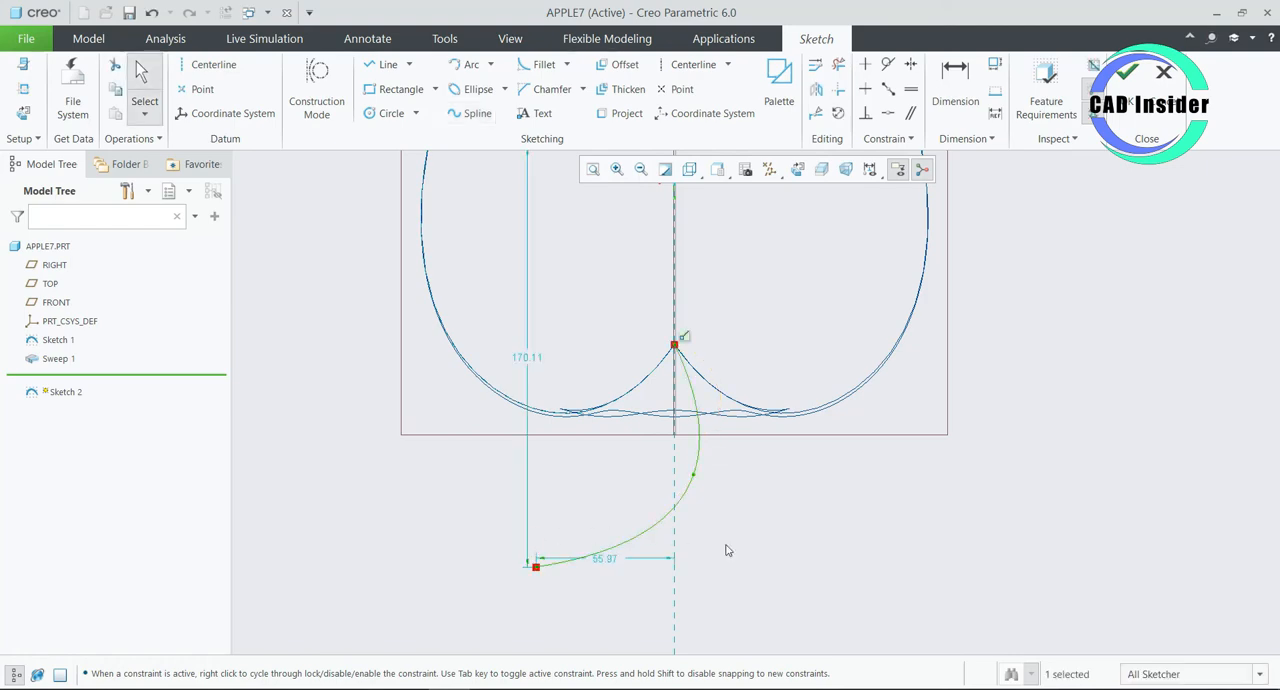
# - Set the spline end point's distances to 170 mm from the horizontal and 50 mm from the vertical reference, and finish the sketch
pyautogui.doubleClick(535, 359)
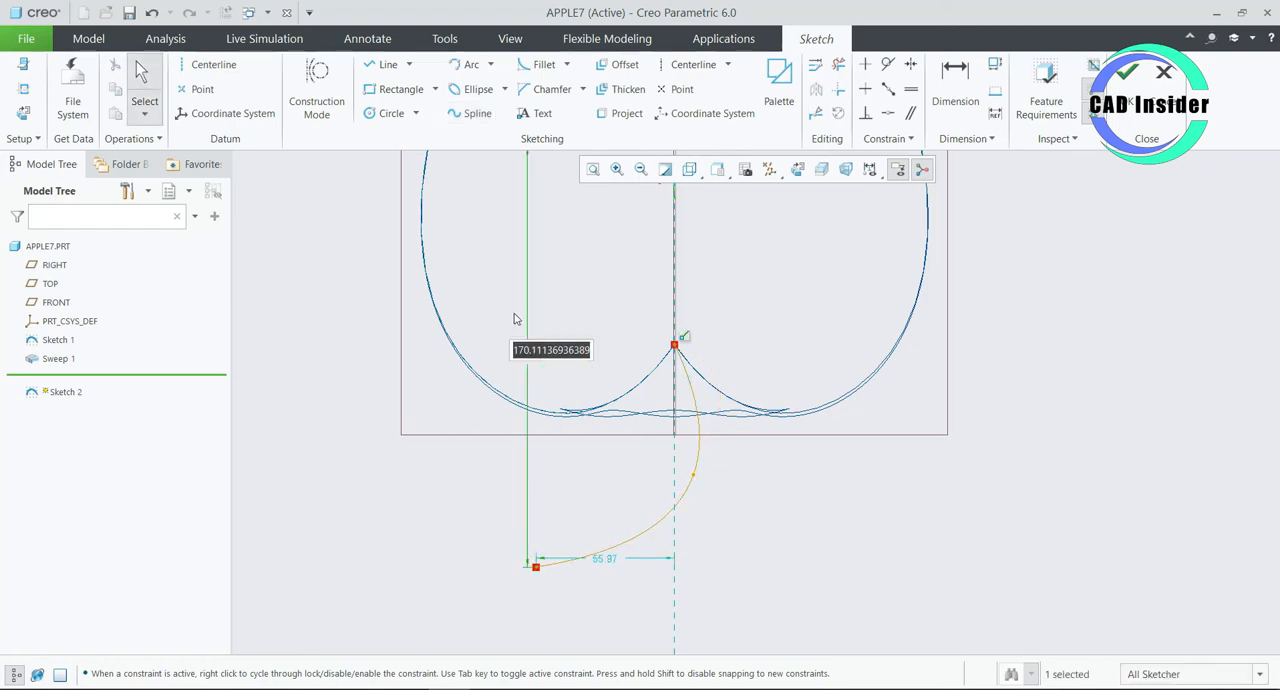
pyautogui.write('170')
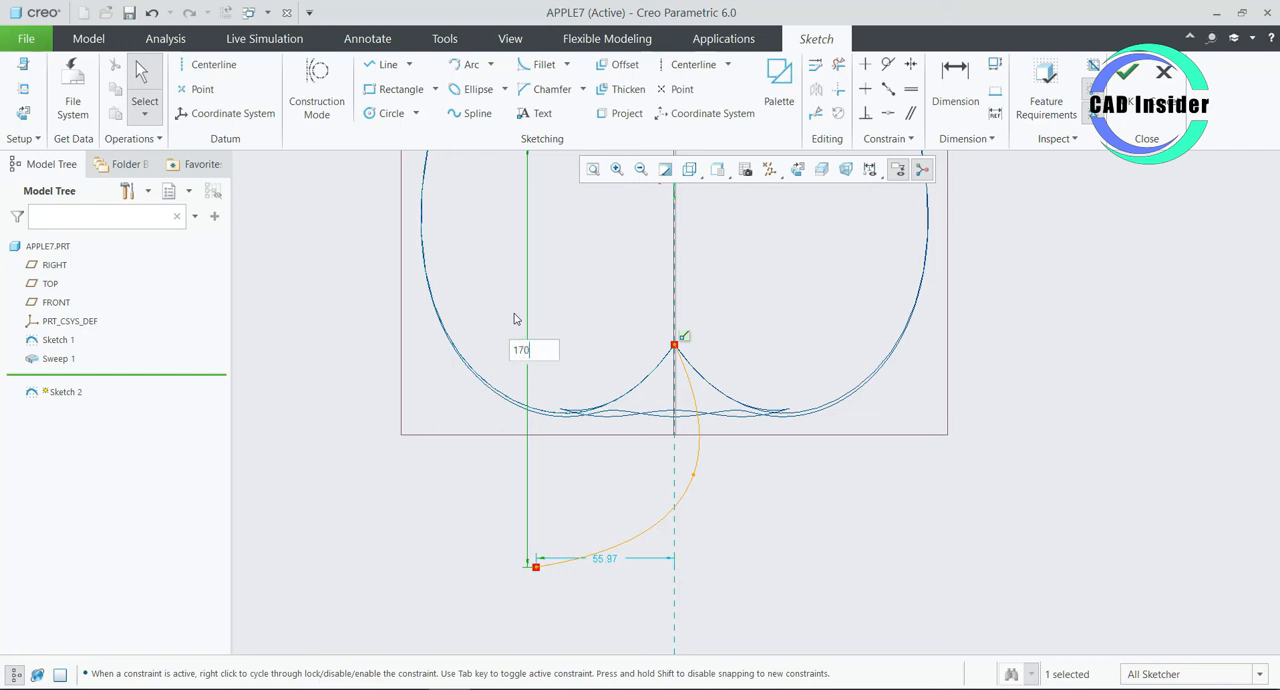
pyautogui.press('Return')
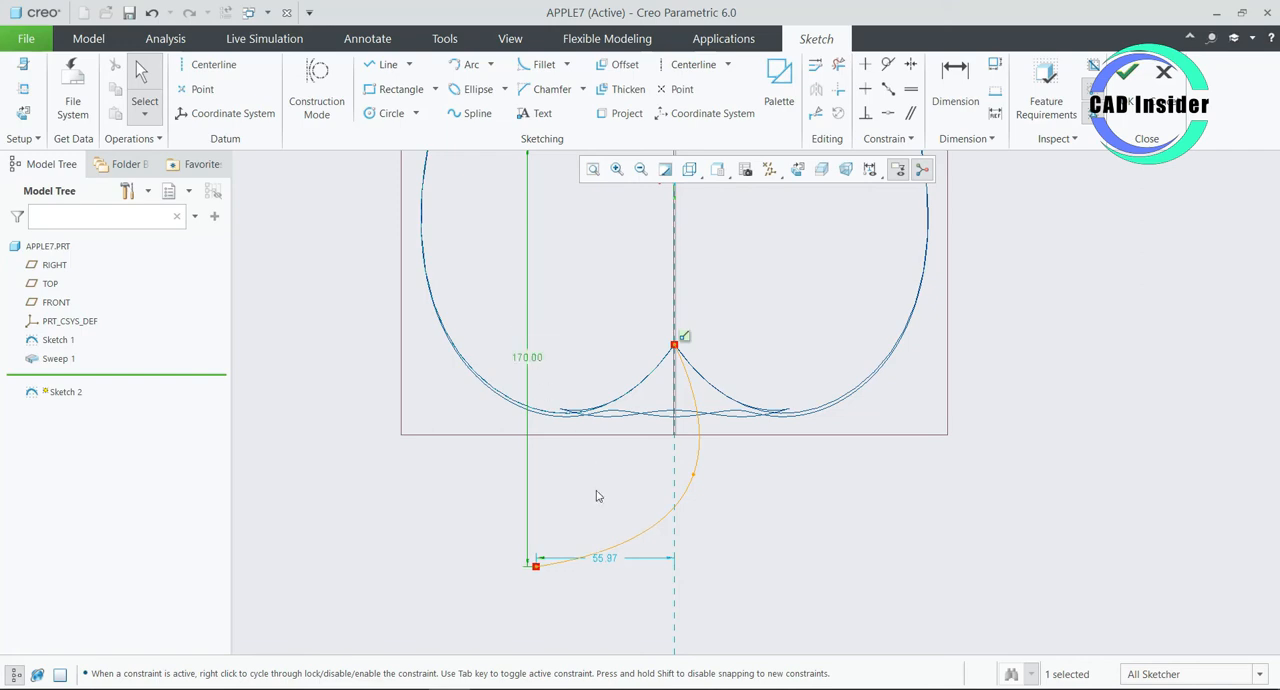
pyautogui.doubleClick(606, 559)
pyautogui.write('50')
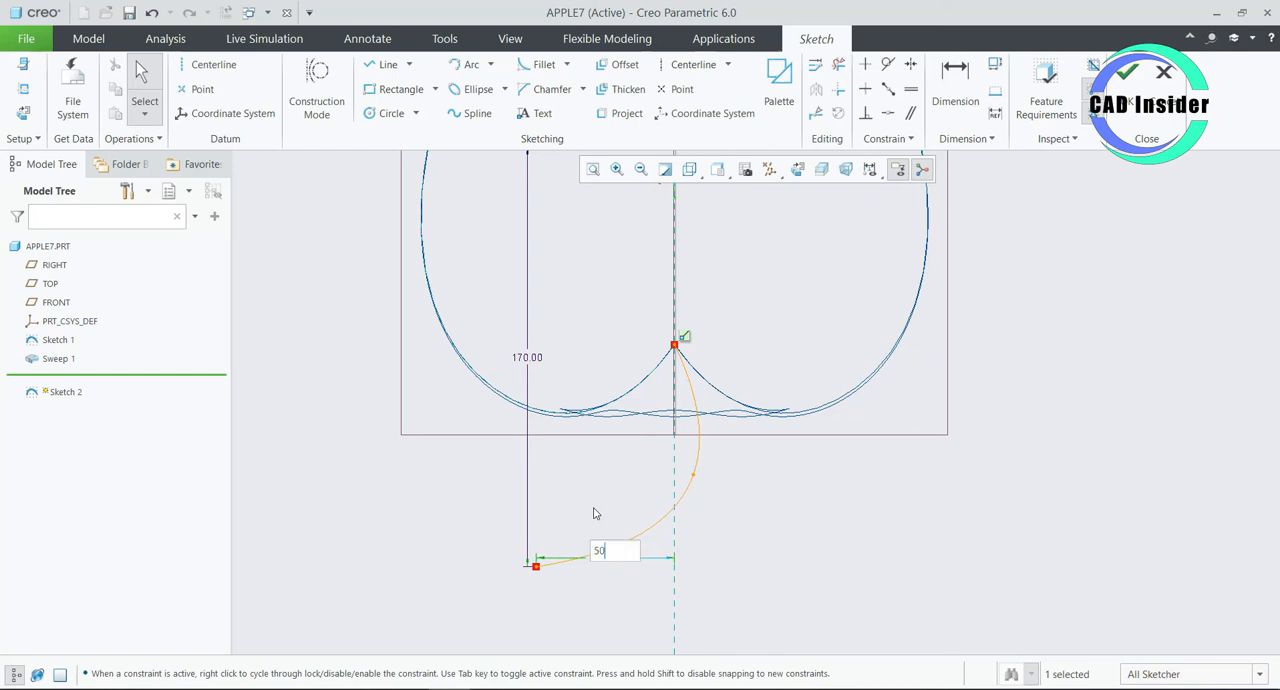
pyautogui.press('Return')
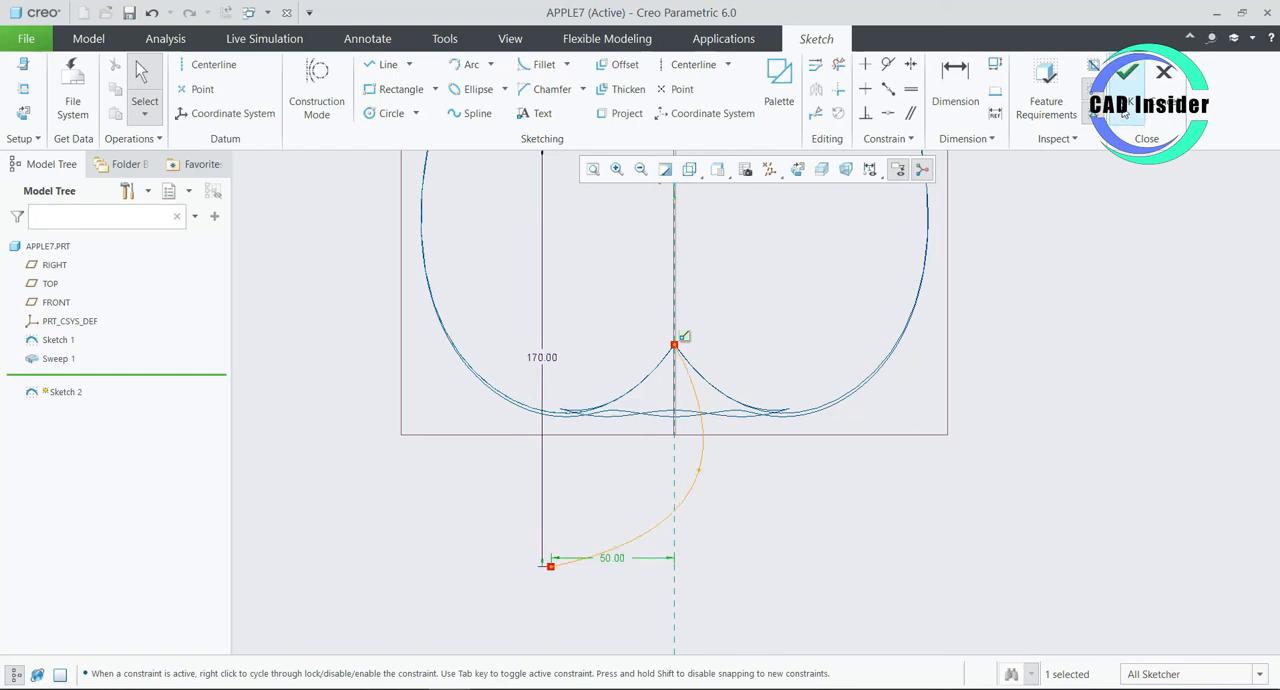
pyautogui.click(1127, 71)
# - Set up a solid sweep along the stem curve, starting at the dimple end and allowing the section to change
pyautogui.moveTo(645, 548); pyautogui.dragTo(604, 260, button='middle')
pyautogui.click(604, 258)
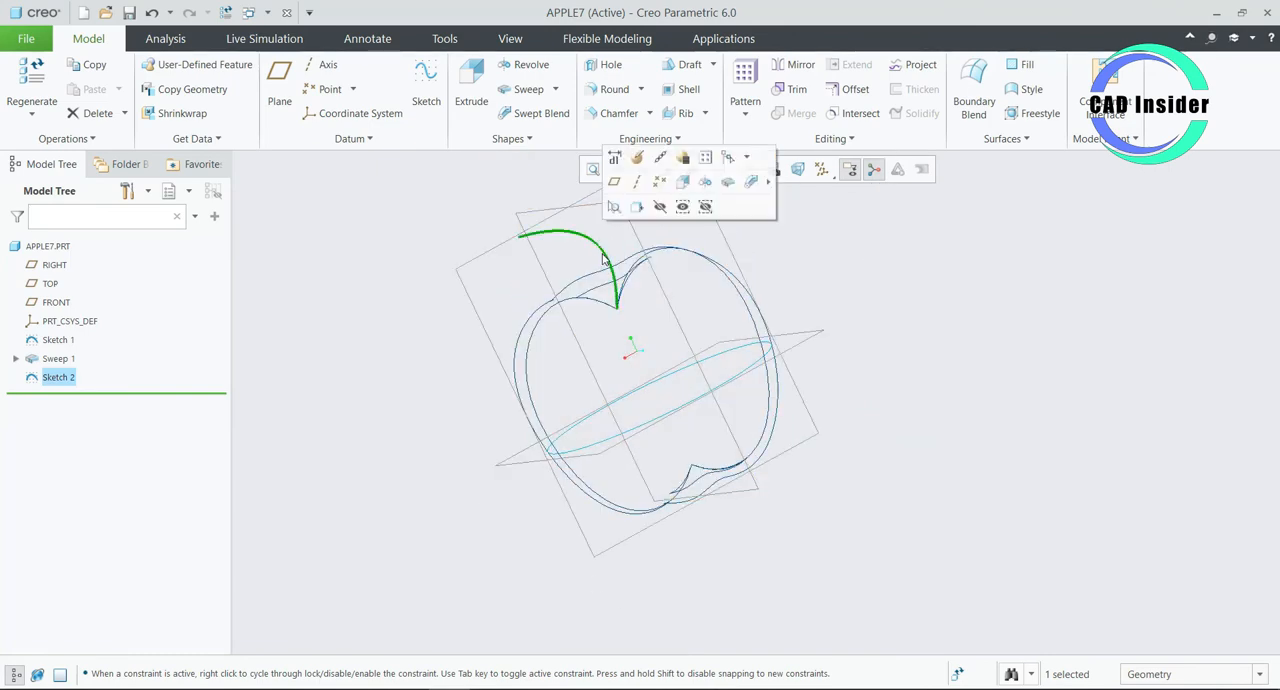
pyautogui.click(972, 351)
pyautogui.click(596, 253)
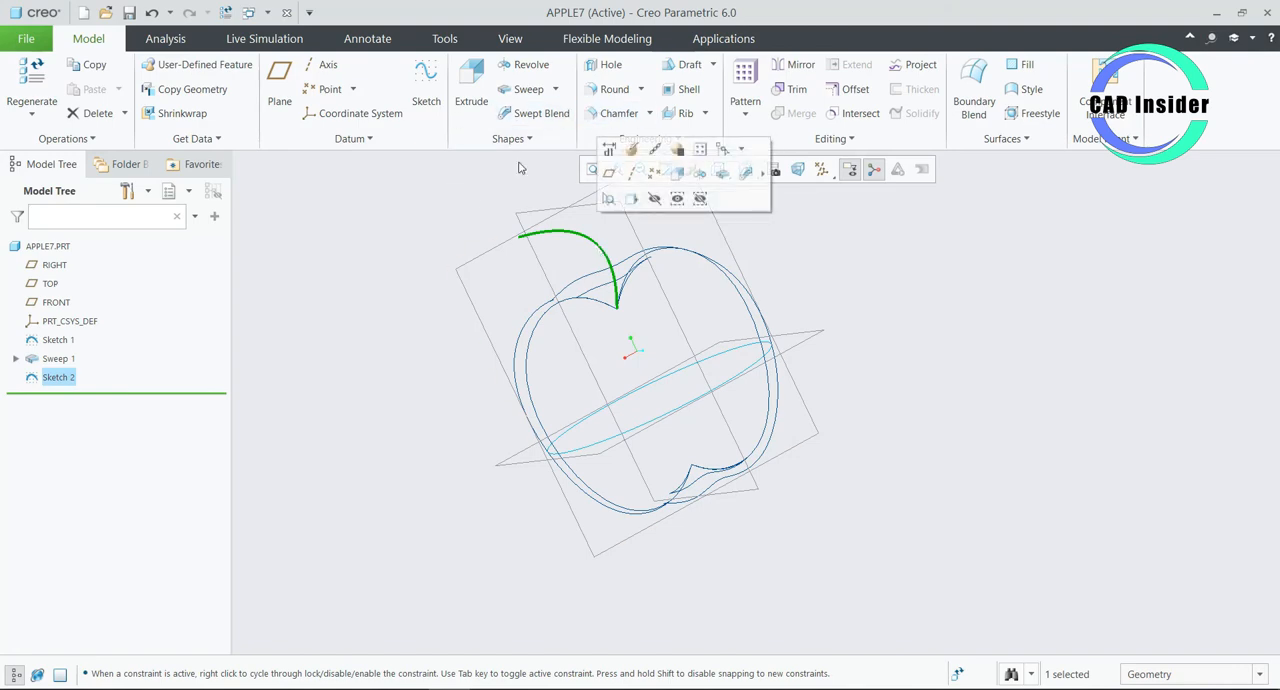
pyautogui.click(524, 89)
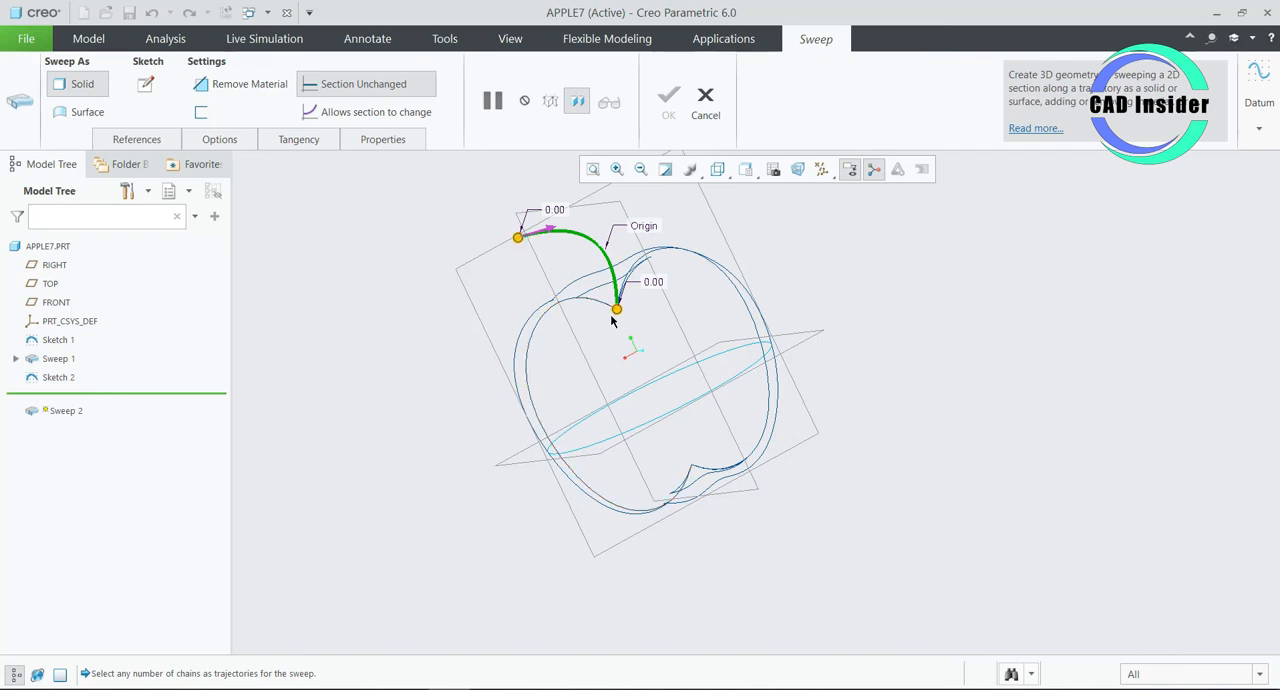
pyautogui.click(543, 236)
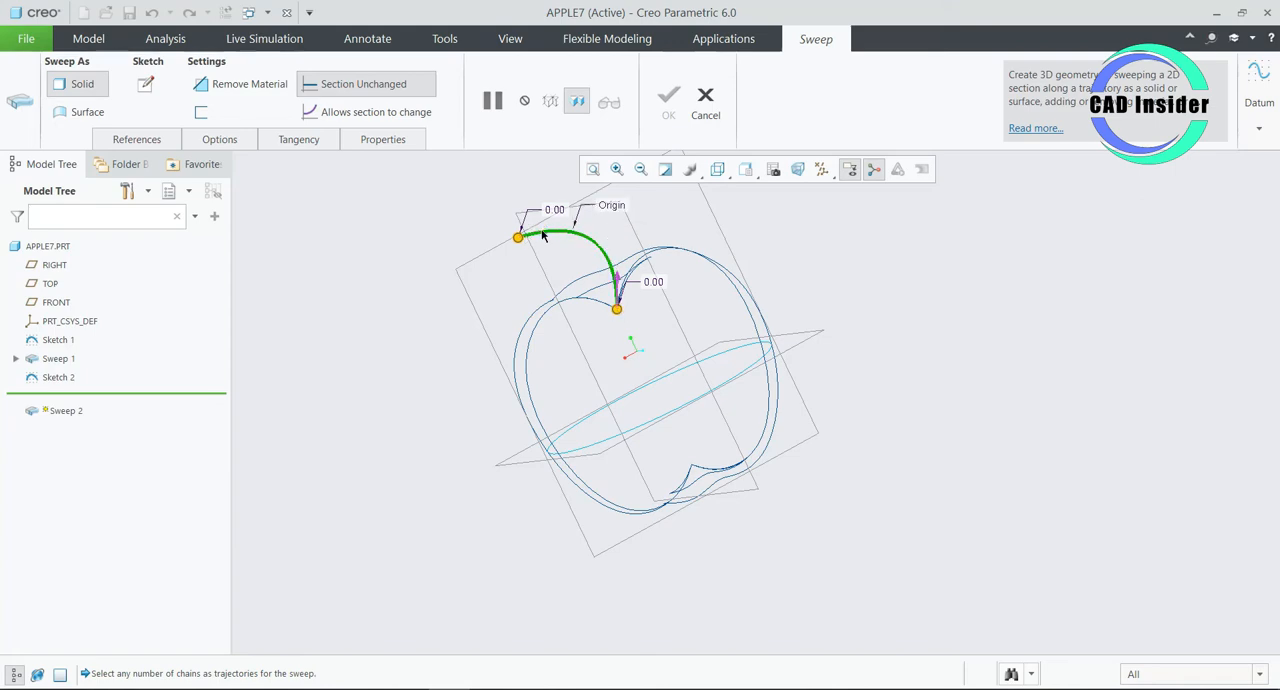
pyautogui.click(356, 113)
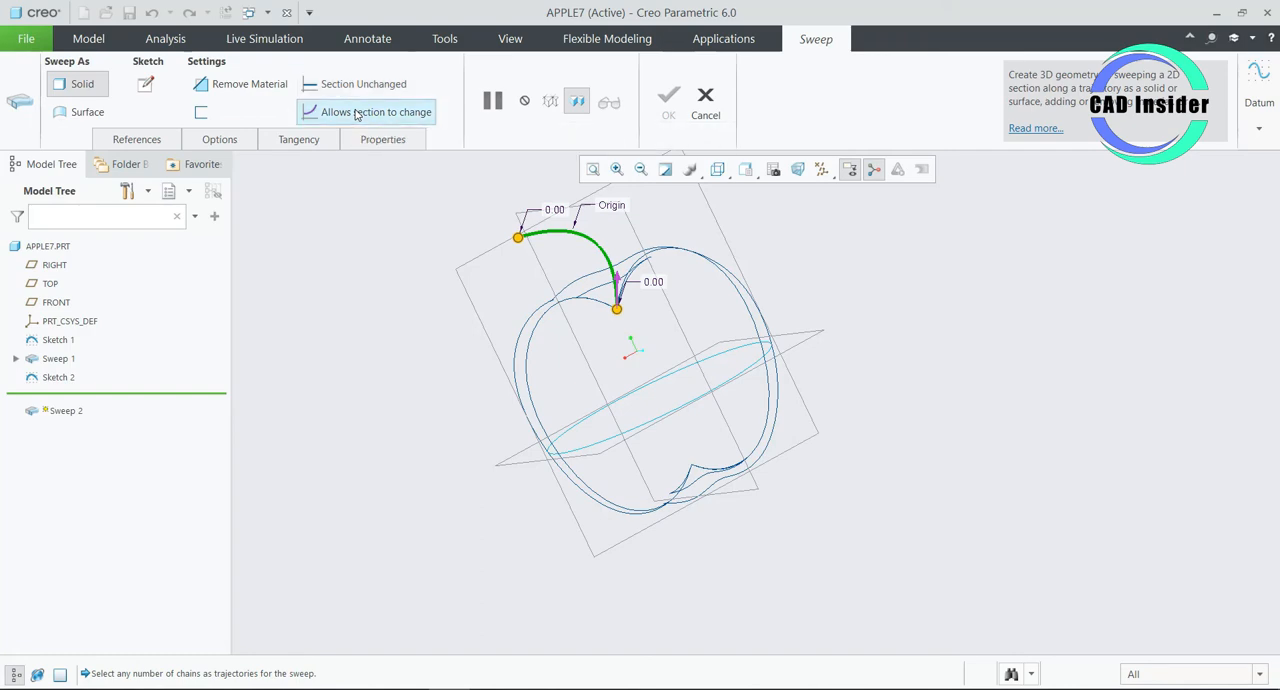
# - Sketch a circle about 9.73 mm in diameter centred at the stem trajectory's start point as the sweep section
pyautogui.click(147, 85)
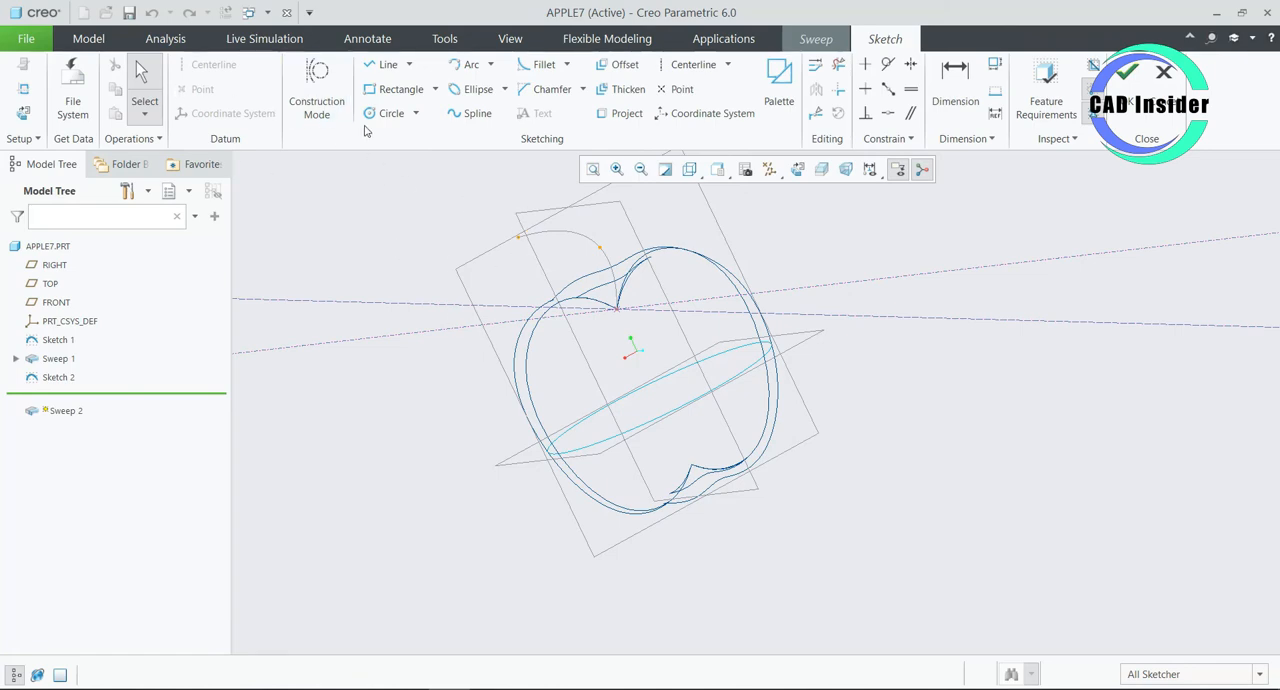
pyautogui.click(840, 171)
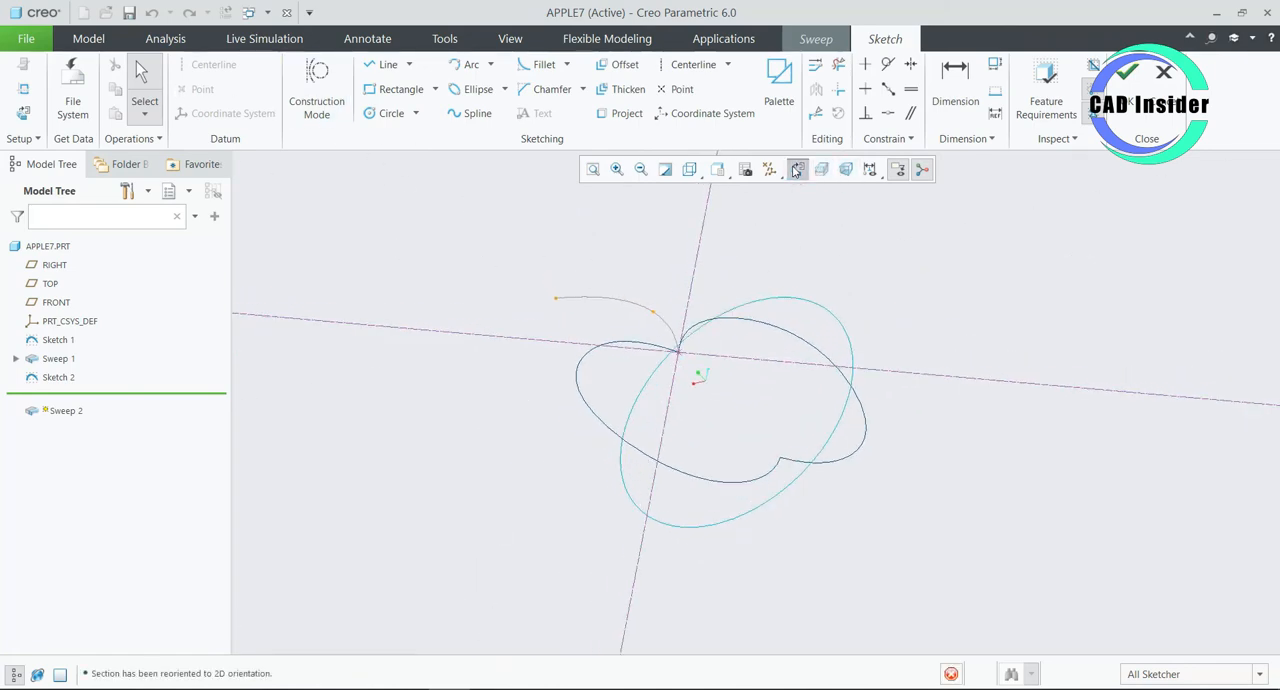
pyautogui.scroll(5, 752, 407)
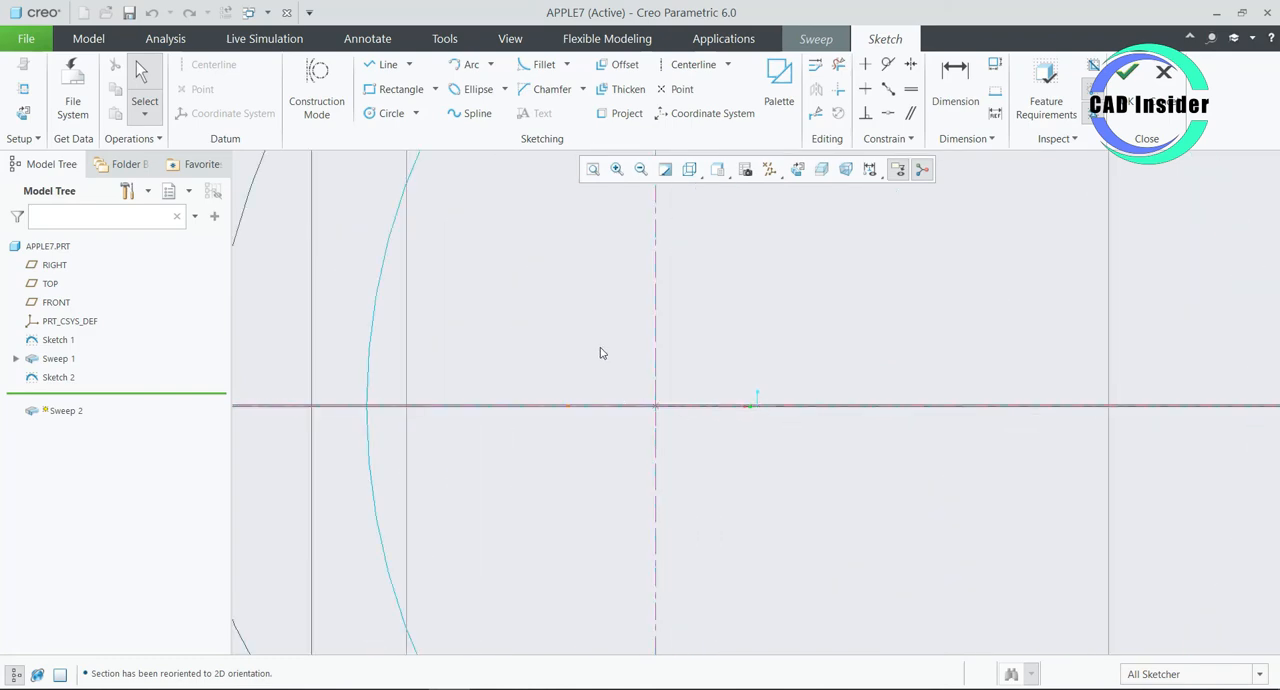
pyautogui.scroll(2, 600, 352)
pyautogui.click(398, 115)
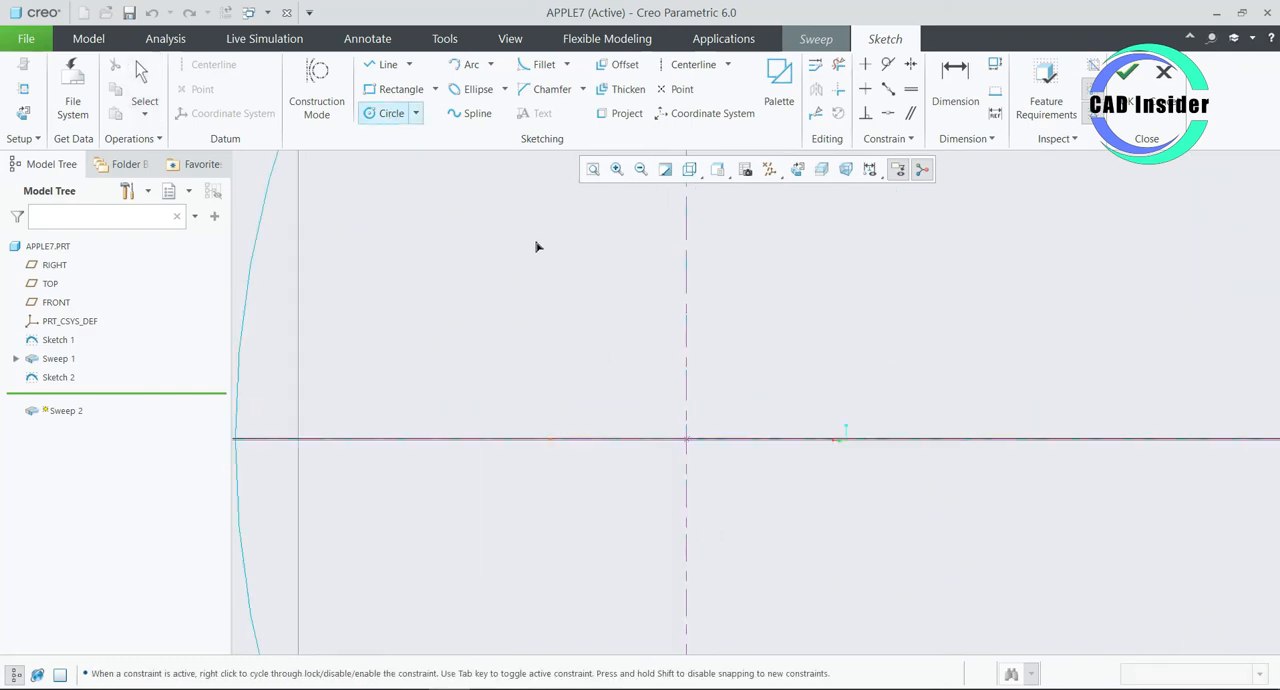
pyautogui.click(688, 446)
pyautogui.click(662, 476)
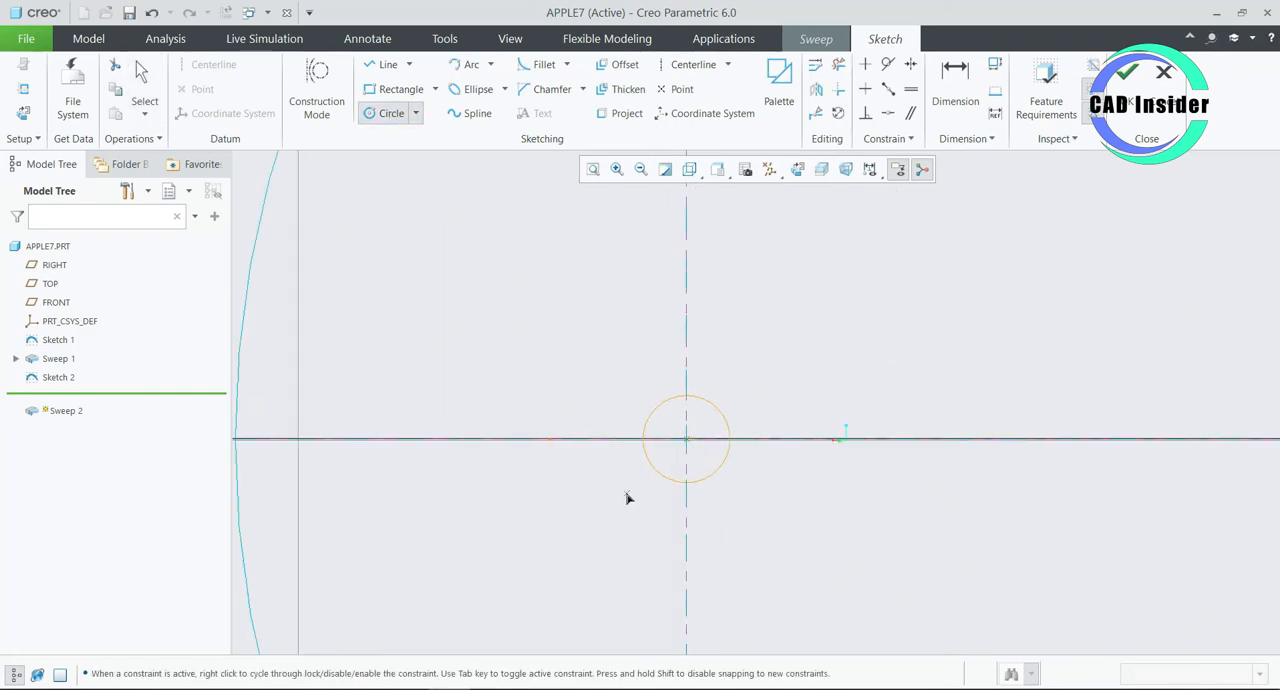
pyautogui.middleClick(627, 497)
# - Set the section circle's diameter to 6 mm
pyautogui.doubleClick(621, 400)
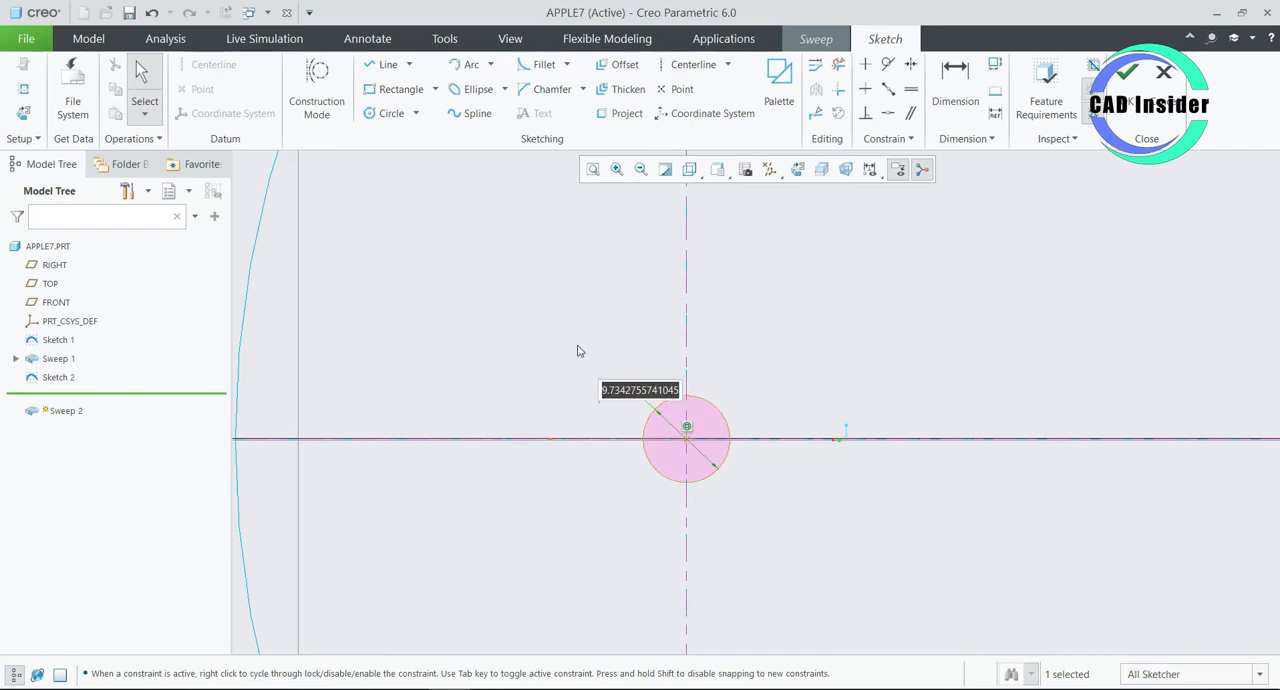
pyautogui.write('6')
pyautogui.press('Return')
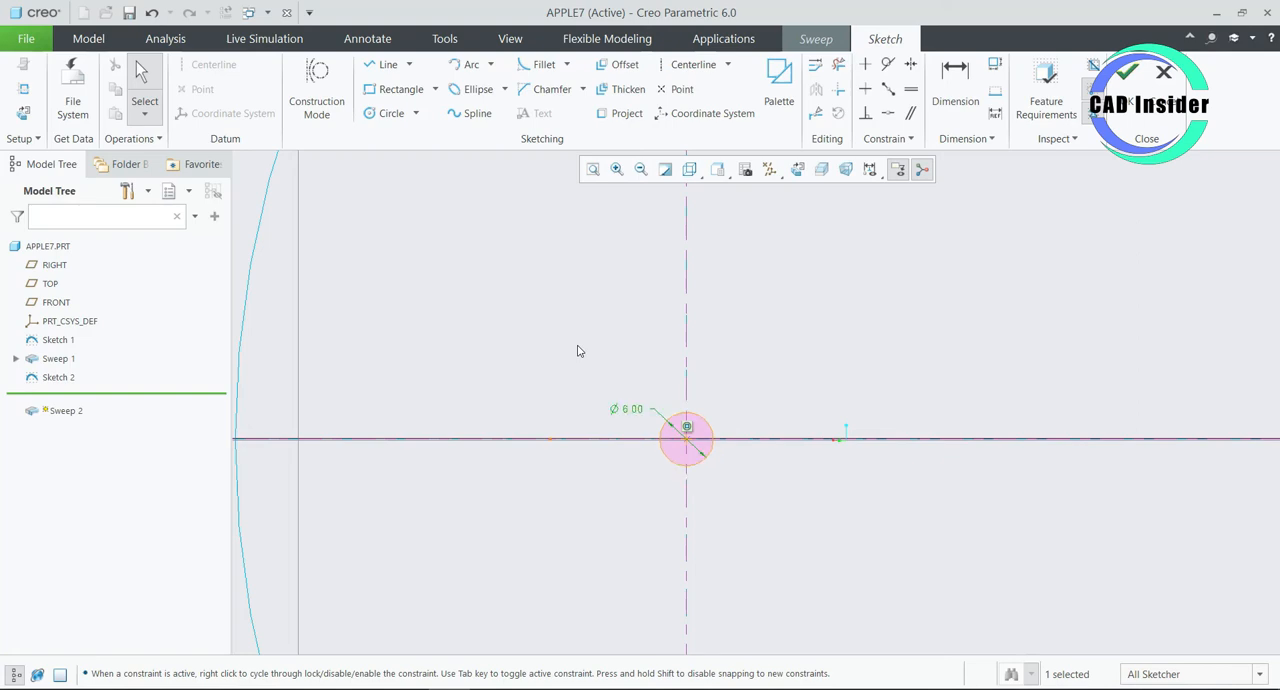
# - Add the section relation sd3=6+trajpar to drive the circle's diameter along the stem
pyautogui.click(467, 44)
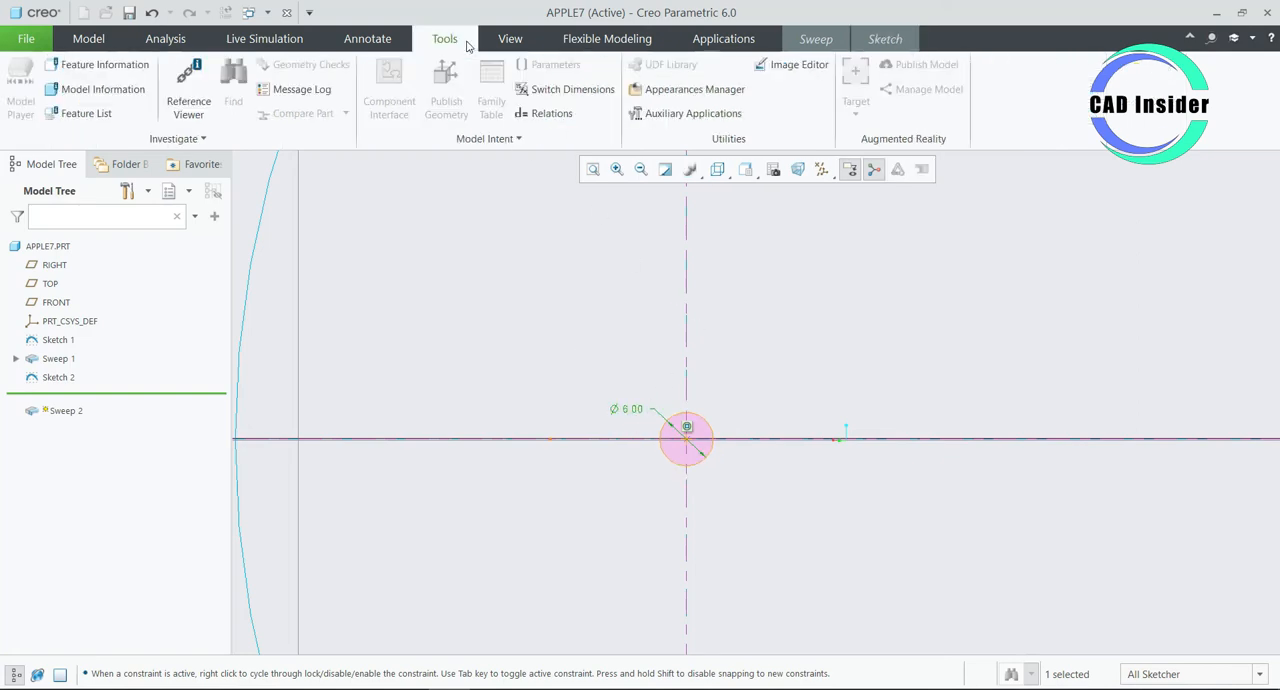
pyautogui.click(526, 114)
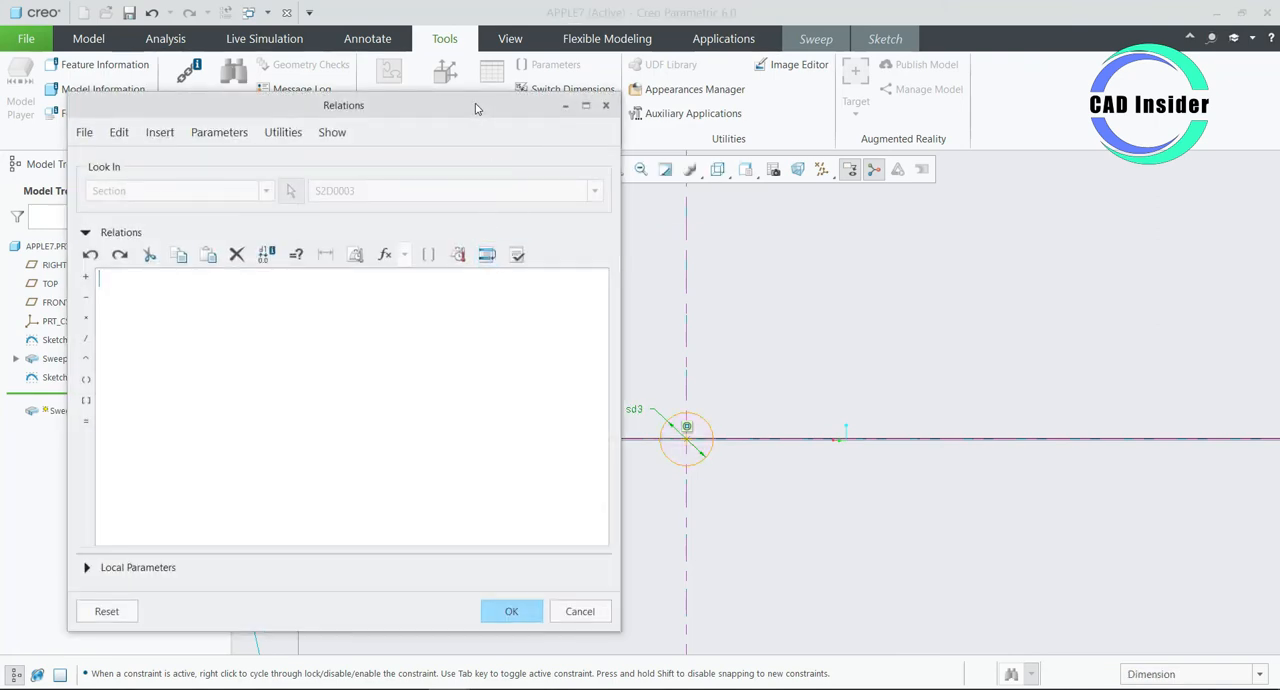
pyautogui.moveTo(478, 109); pyautogui.dragTo(454, 104)
pyautogui.click(633, 411)
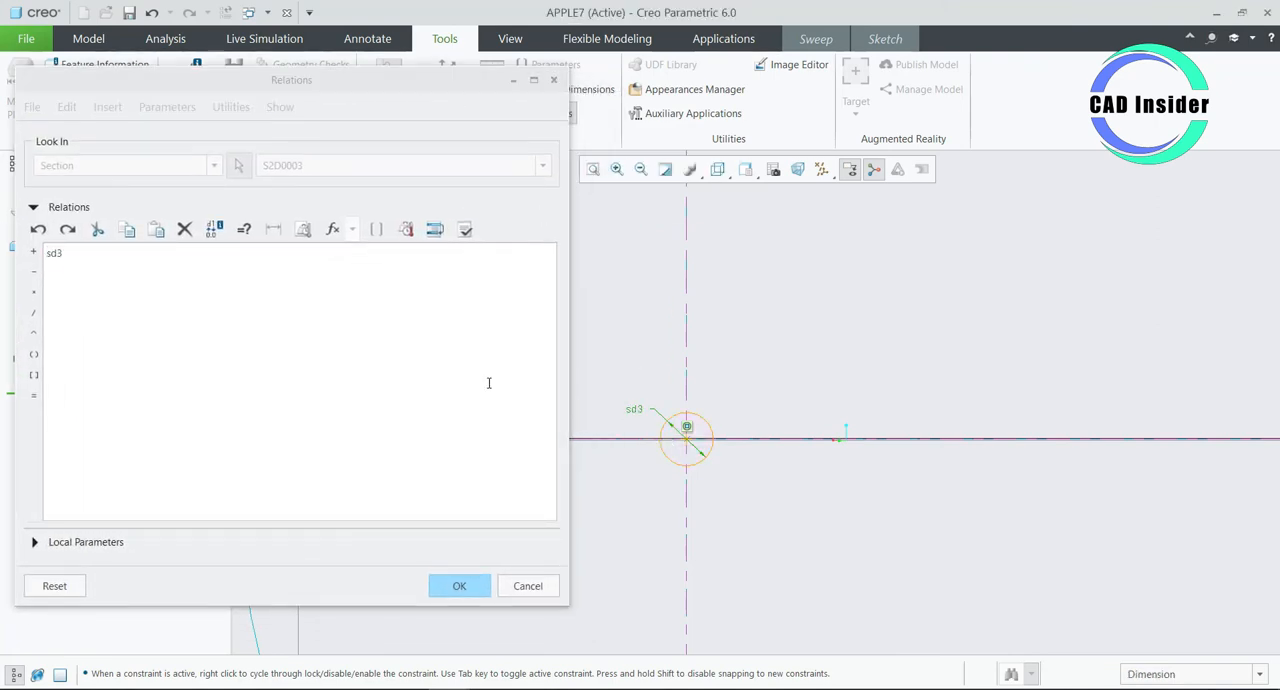
pyautogui.click(155, 268)
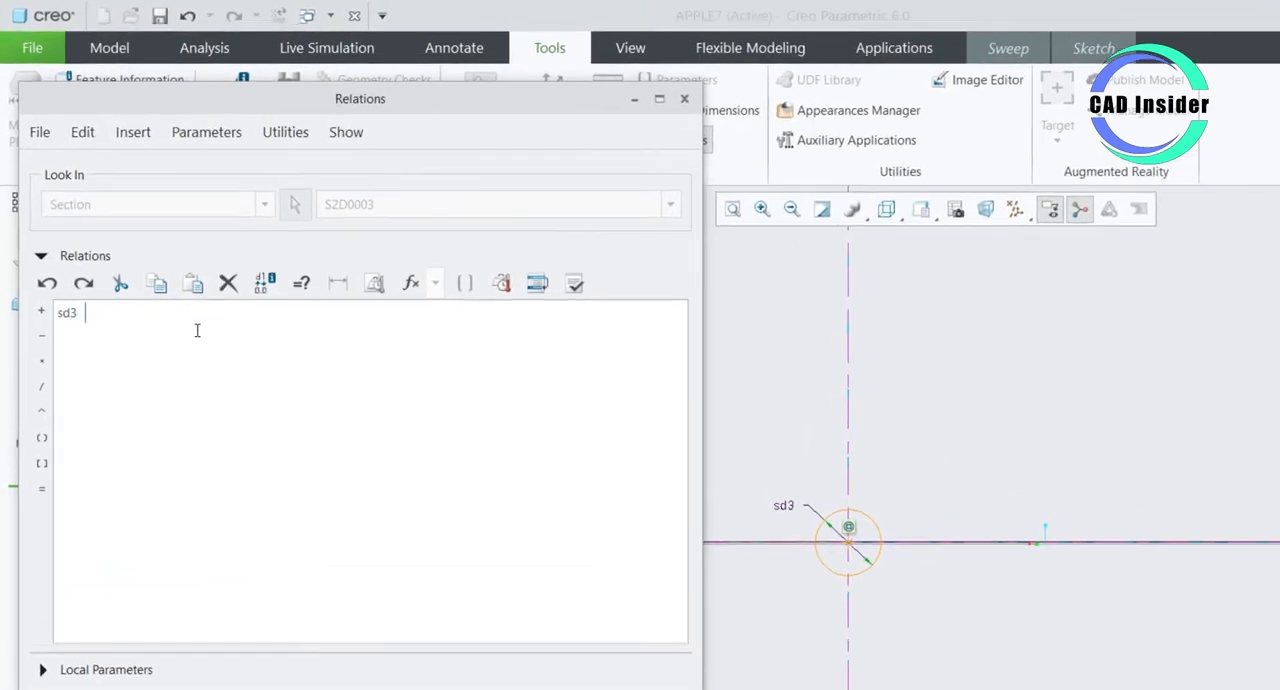
pyautogui.write('=')
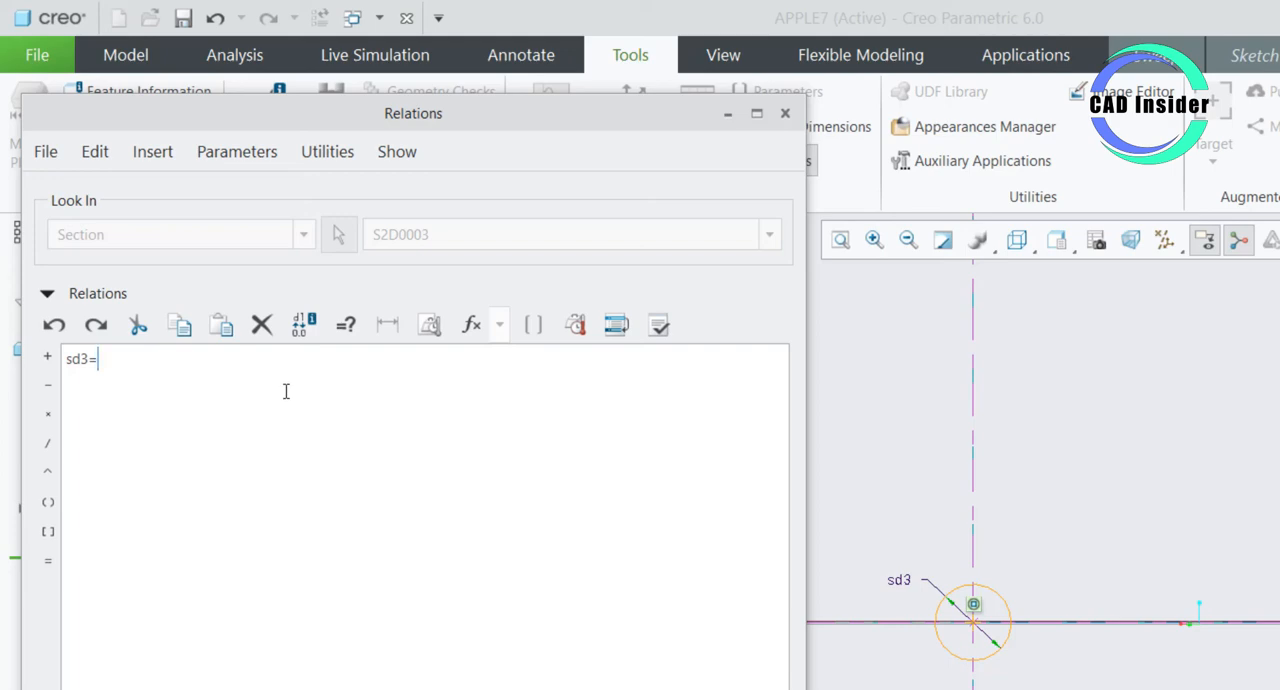
pyautogui.click(832, 128)
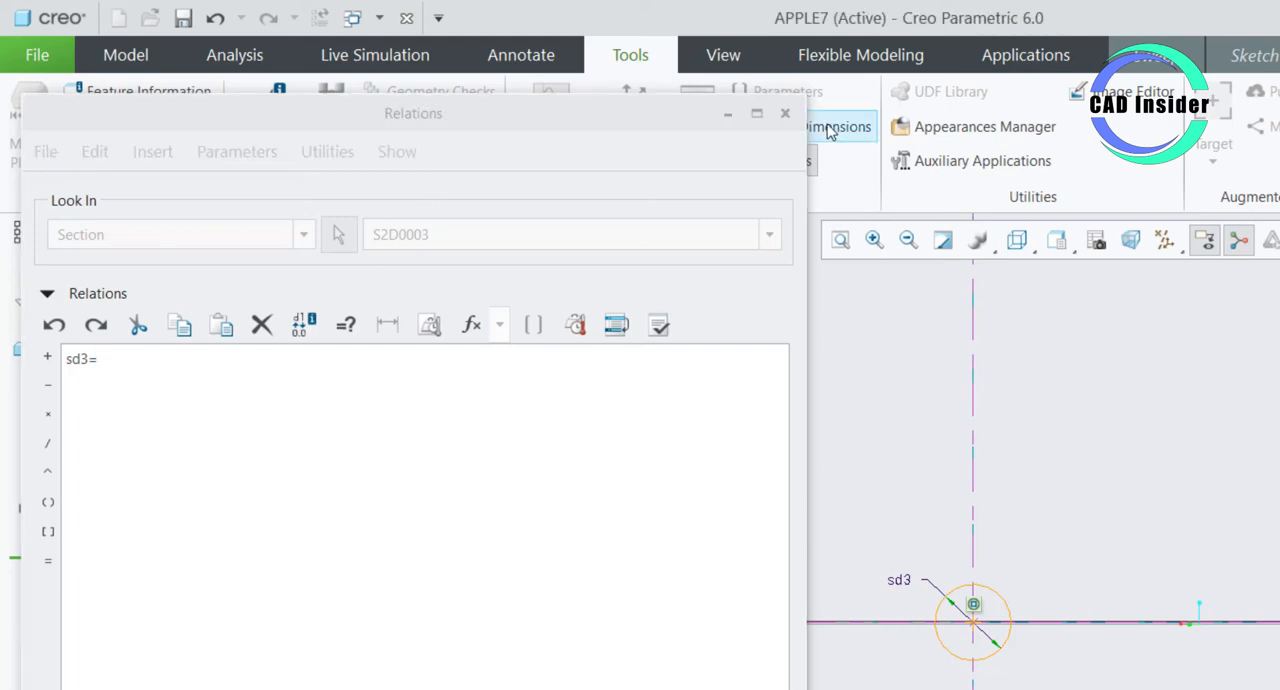
pyautogui.click(139, 355)
pyautogui.write('6+tra')
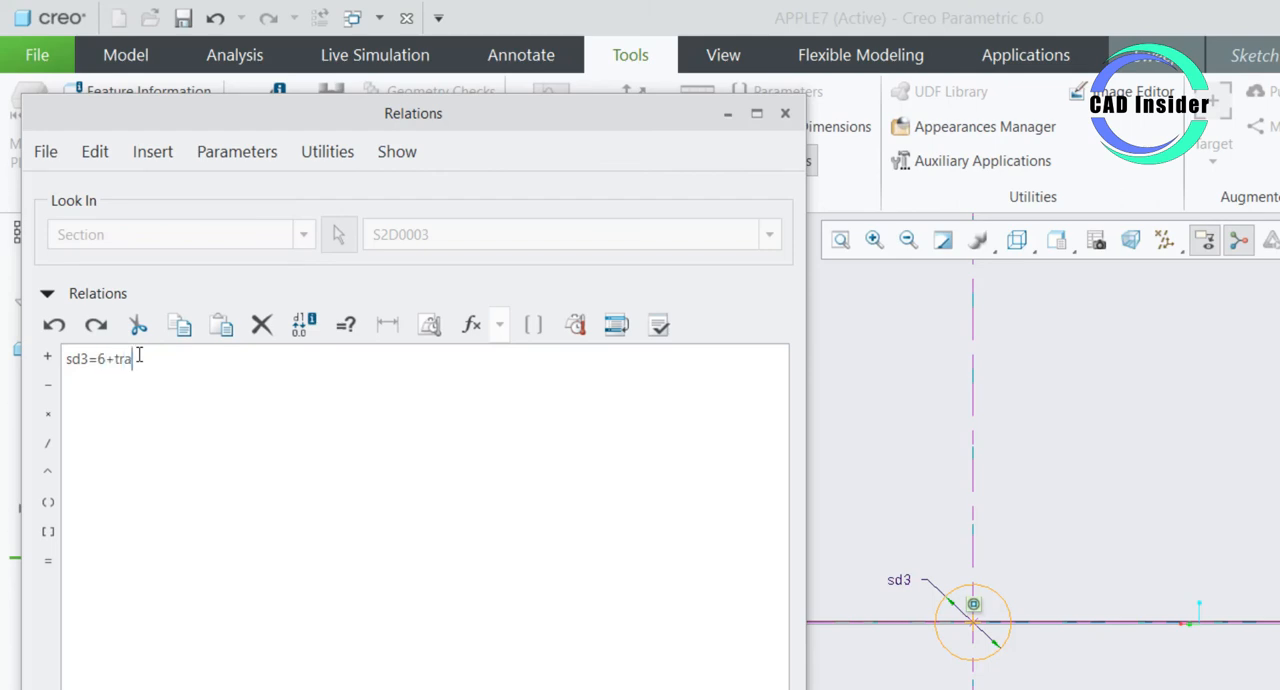
pyautogui.write('jpar')
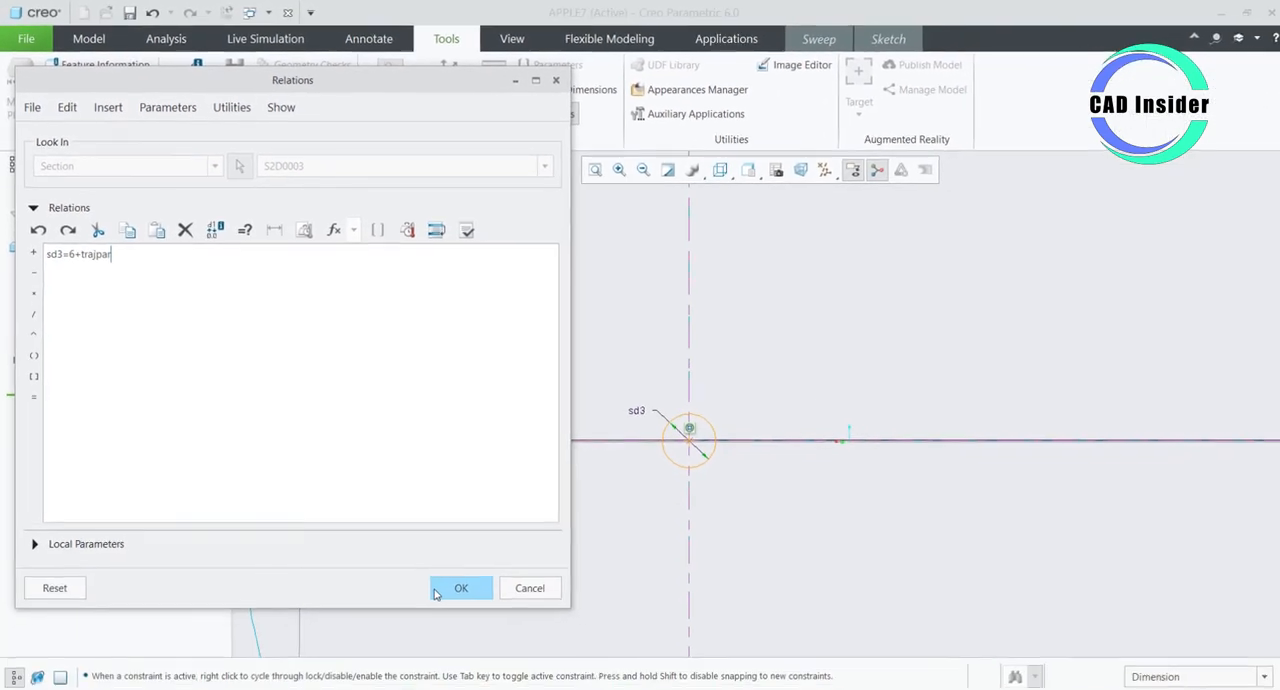
pyautogui.click(437, 592)
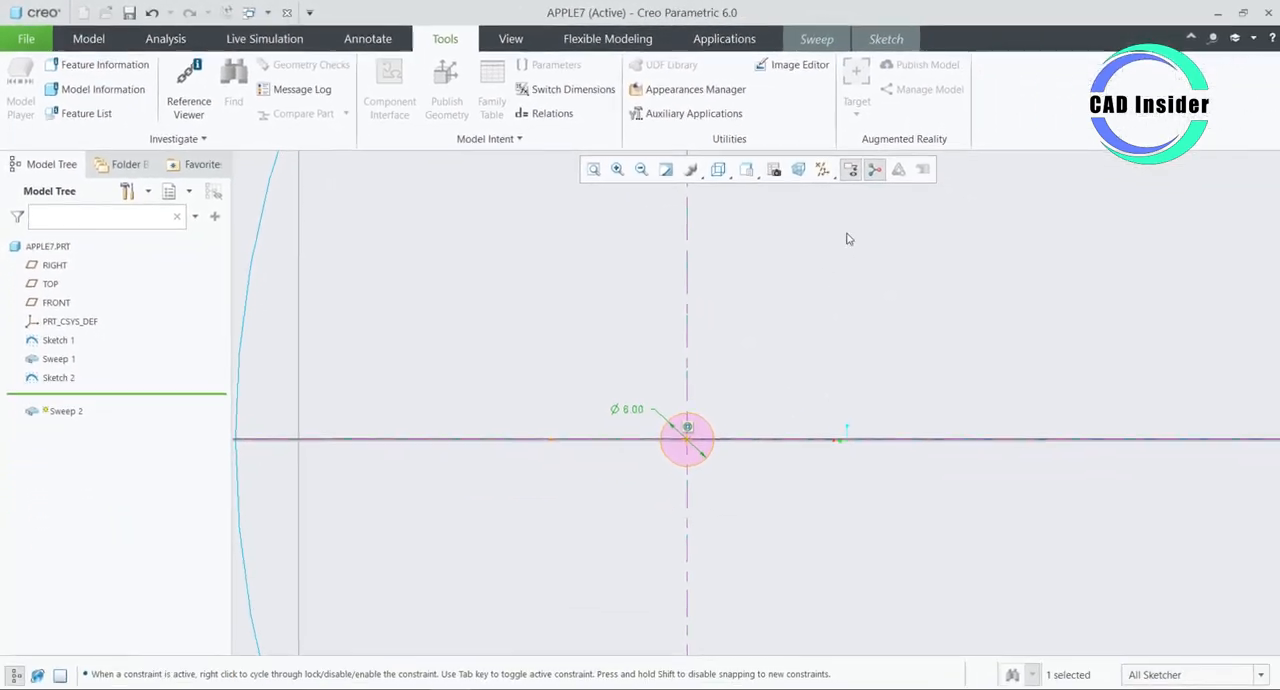
# - Finish the section sketch and complete the solid stem sweep
pyautogui.click(893, 41)
pyautogui.scroll(6, 887, 345)
pyautogui.moveTo(886, 415); pyautogui.dragTo(872, 347, button='middle')
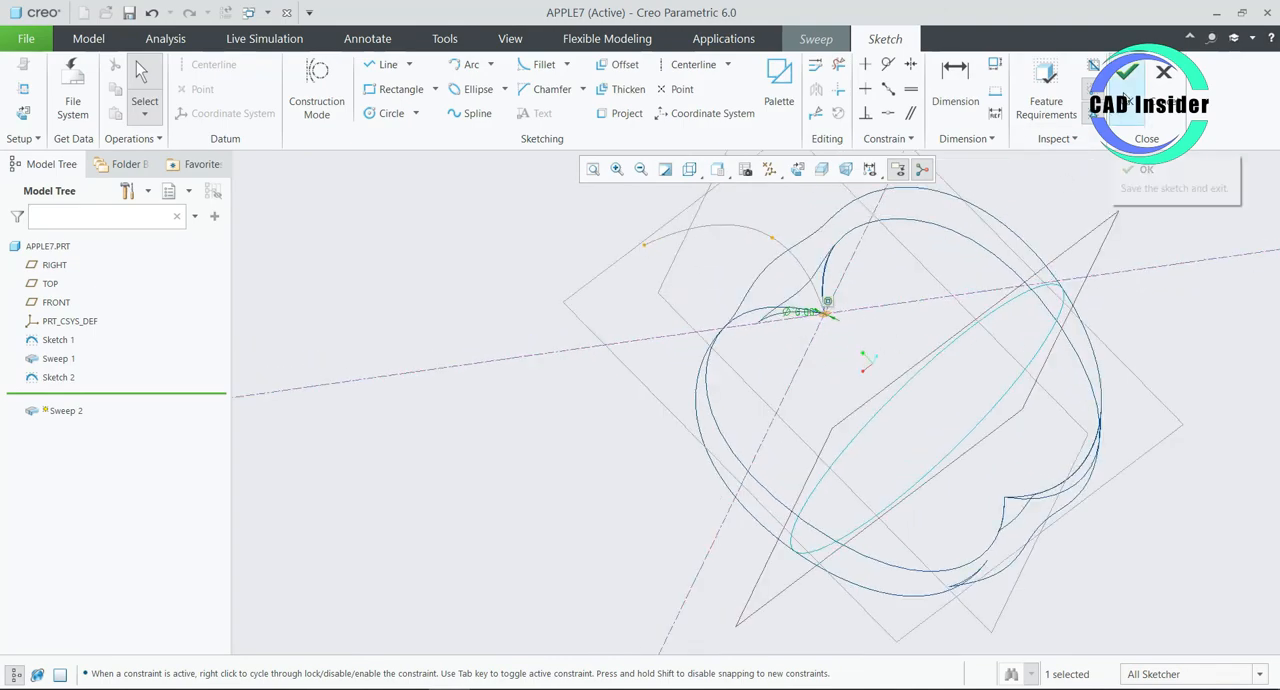
pyautogui.click(1125, 97)
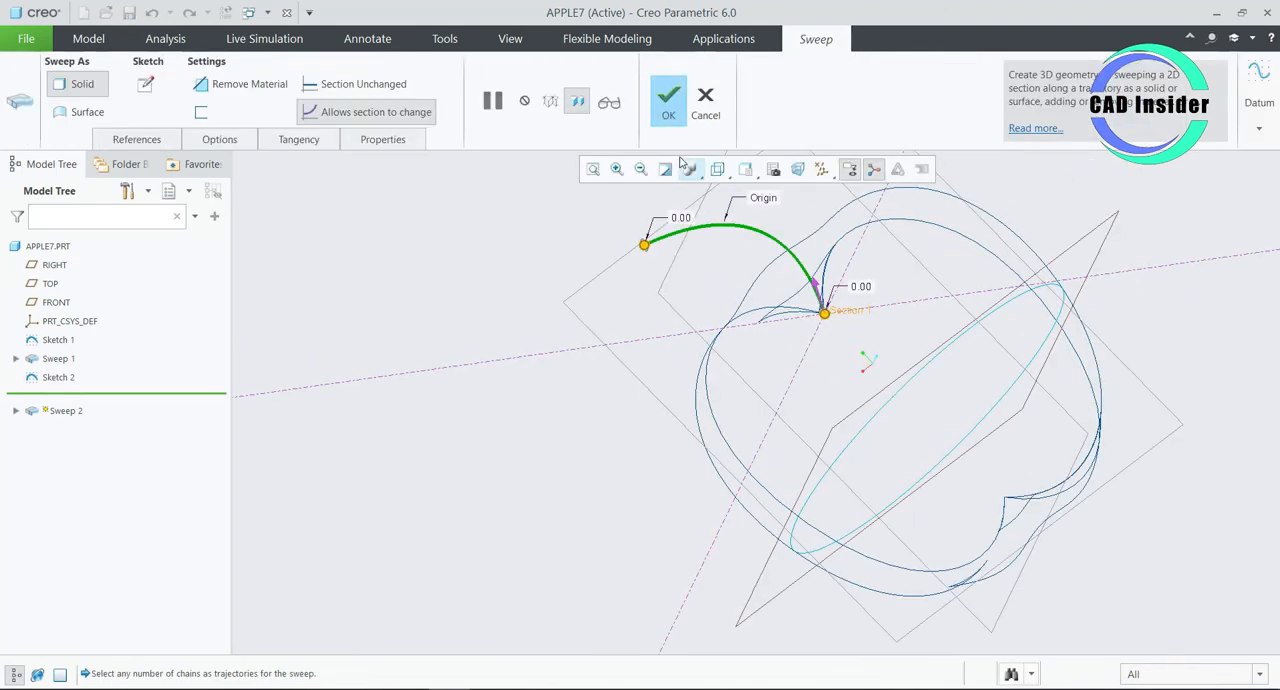
pyautogui.click(672, 110)
# - Set the model display style to Shading With Reflections
pyautogui.moveTo(592, 320); pyautogui.dragTo(604, 299, button='middle')
pyautogui.scroll(2, 492, 390)
pyautogui.moveTo(492, 390); pyautogui.dragTo(448, 429, button='middle')
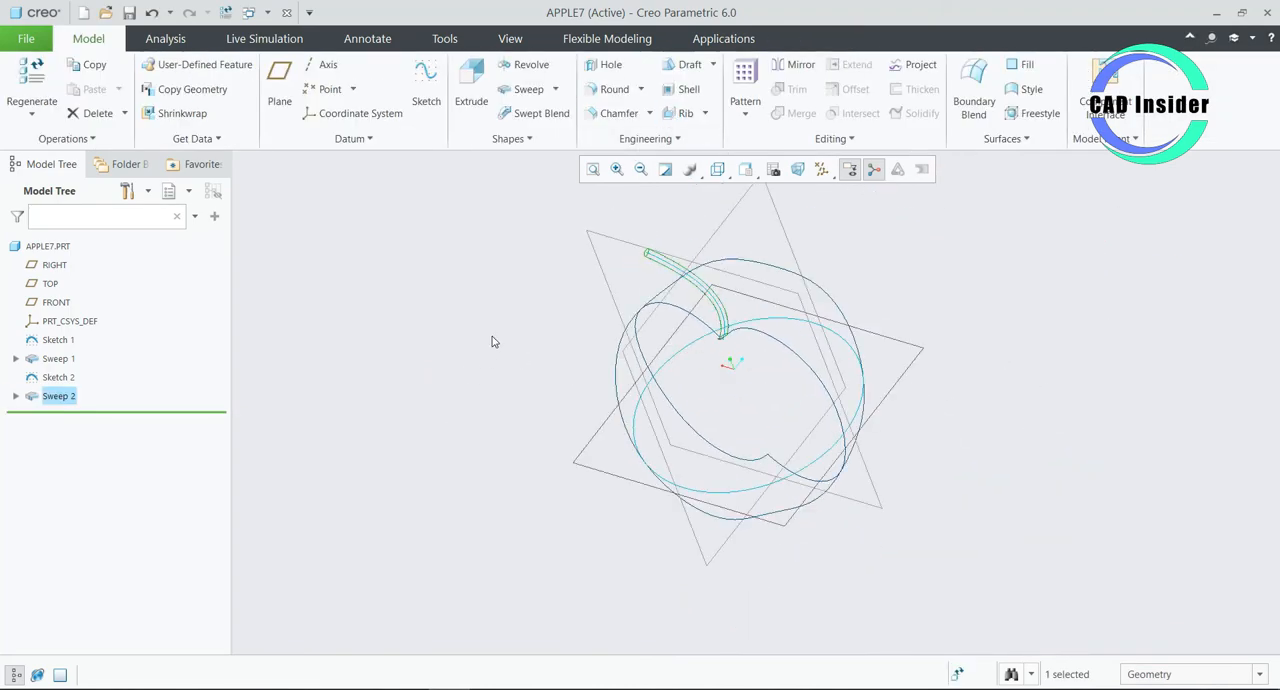
pyautogui.click(725, 177)
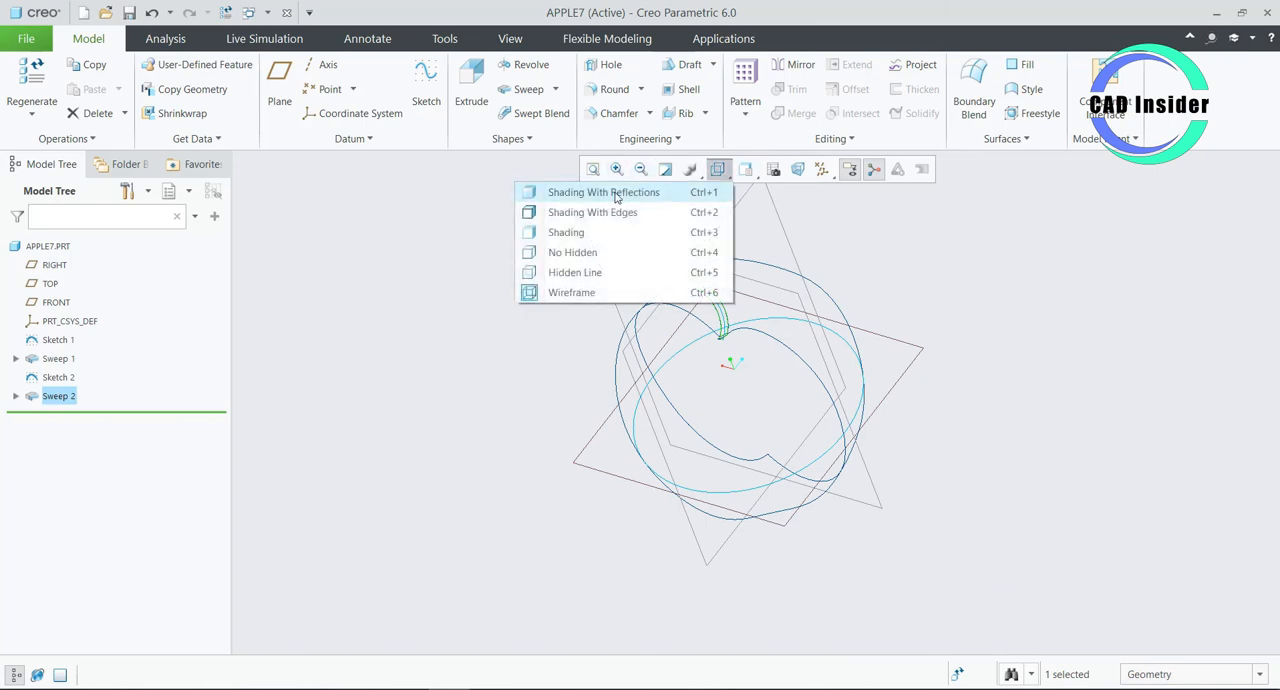
pyautogui.click(613, 197)
pyautogui.moveTo(529, 309)
pyautogui.mouseDown(button='middle')
pyautogui.moveTo(540, 266)
pyautogui.moveTo(514, 261)
pyautogui.moveTo(546, 291)
pyautogui.moveTo(515, 292)
pyautogui.moveTo(531, 291)
pyautogui.mouseUp(button='middle')
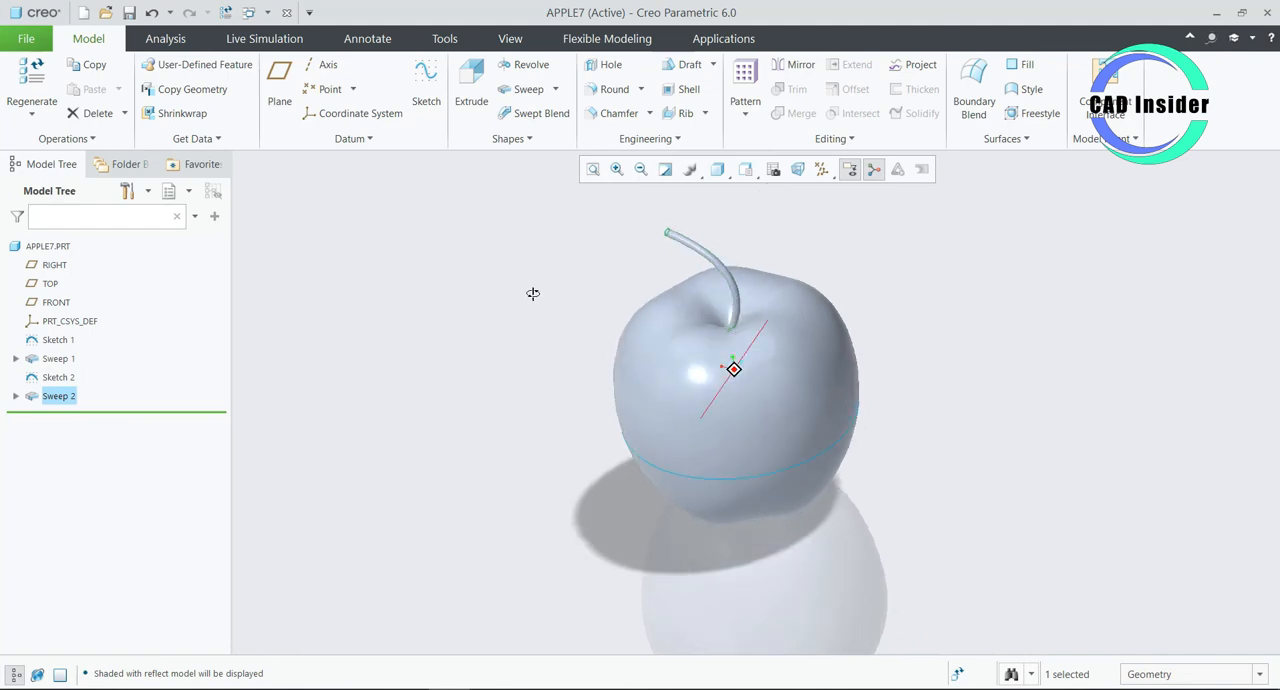
# - Turn off the display of all datum features and hide Sketch 1
pyautogui.click(820, 170)
pyautogui.click(726, 192)
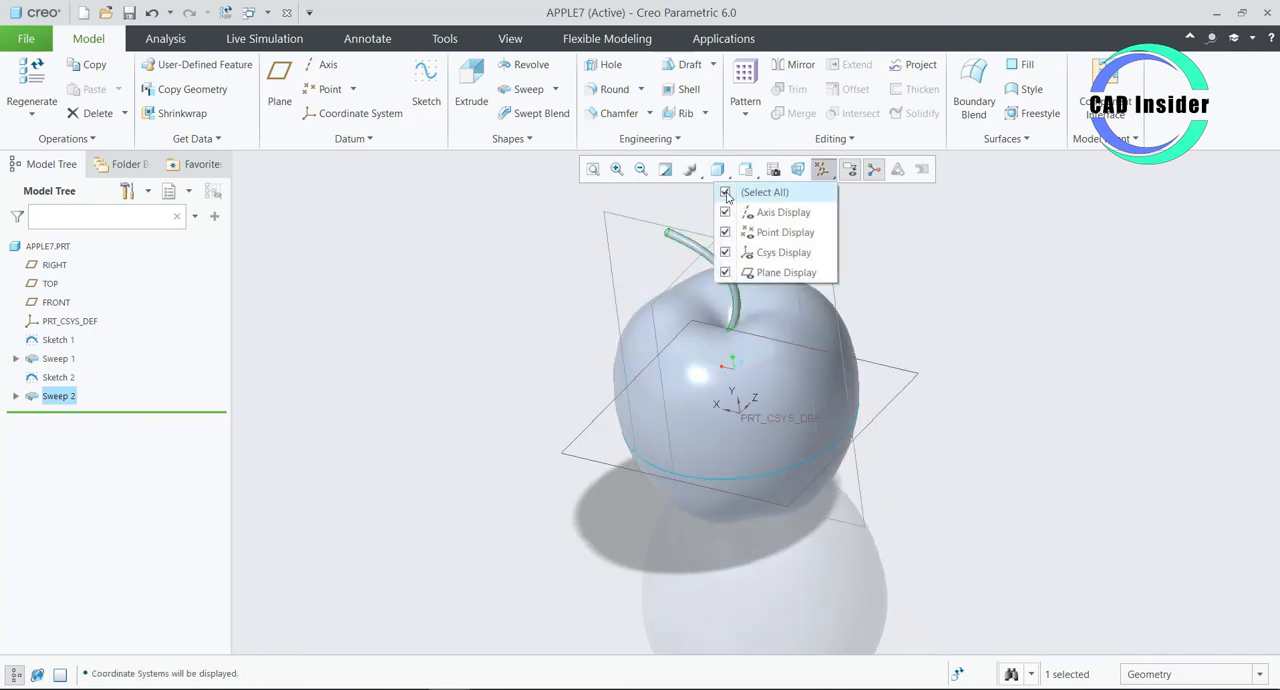
pyautogui.click(726, 192)
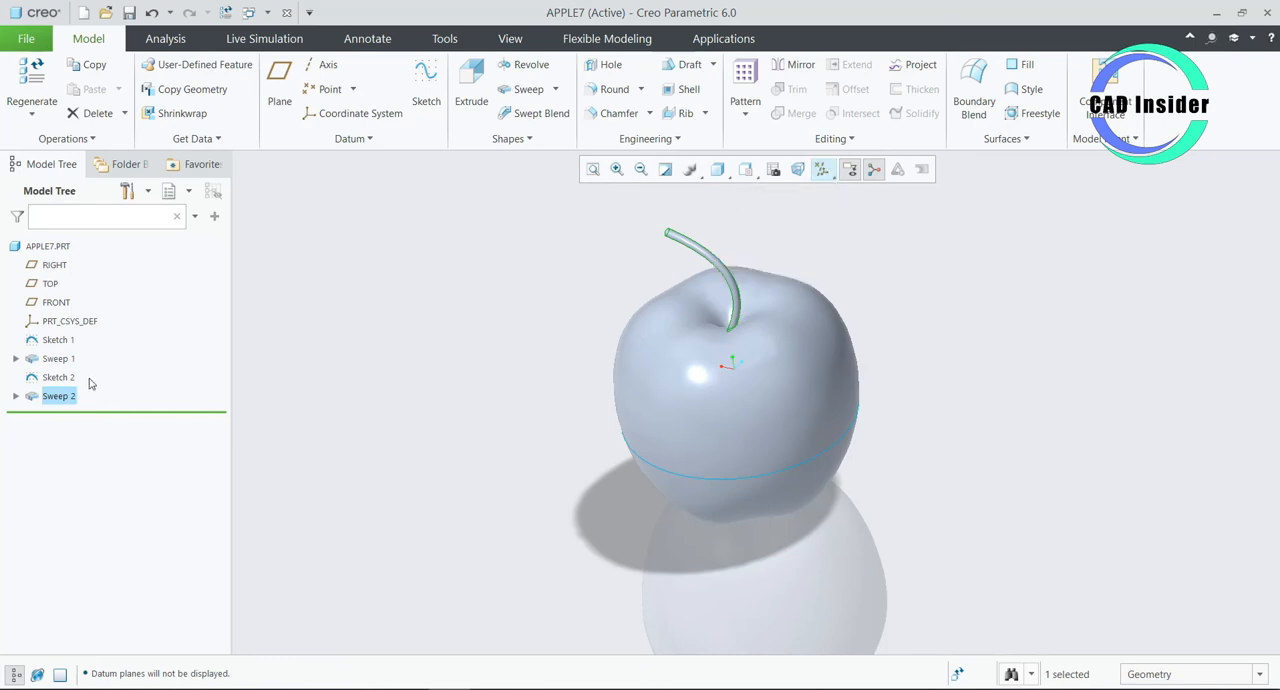
pyautogui.click(50, 341)
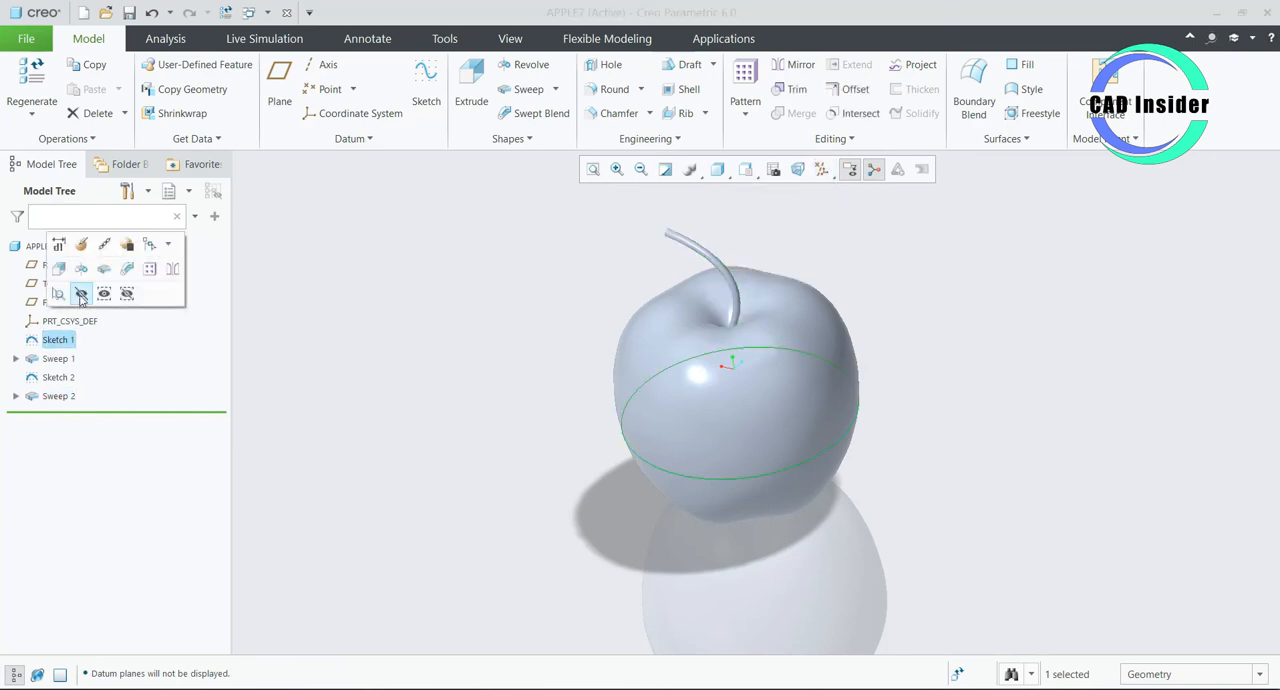
pyautogui.click(81, 293)
# - Apply the ptc-painted-red appearance to the whole part APPLE7
pyautogui.scroll(2, 459, 480)
pyautogui.moveTo(459, 480)
pyautogui.mouseDown(button='middle')
pyautogui.moveTo(517, 454)
pyautogui.moveTo(463, 451)
pyautogui.moveTo(695, 432)
pyautogui.moveTo(523, 434)
pyautogui.moveTo(474, 460)
pyautogui.moveTo(590, 367)
pyautogui.mouseUp(button='middle')
pyautogui.scroll(-2, 588, 361)
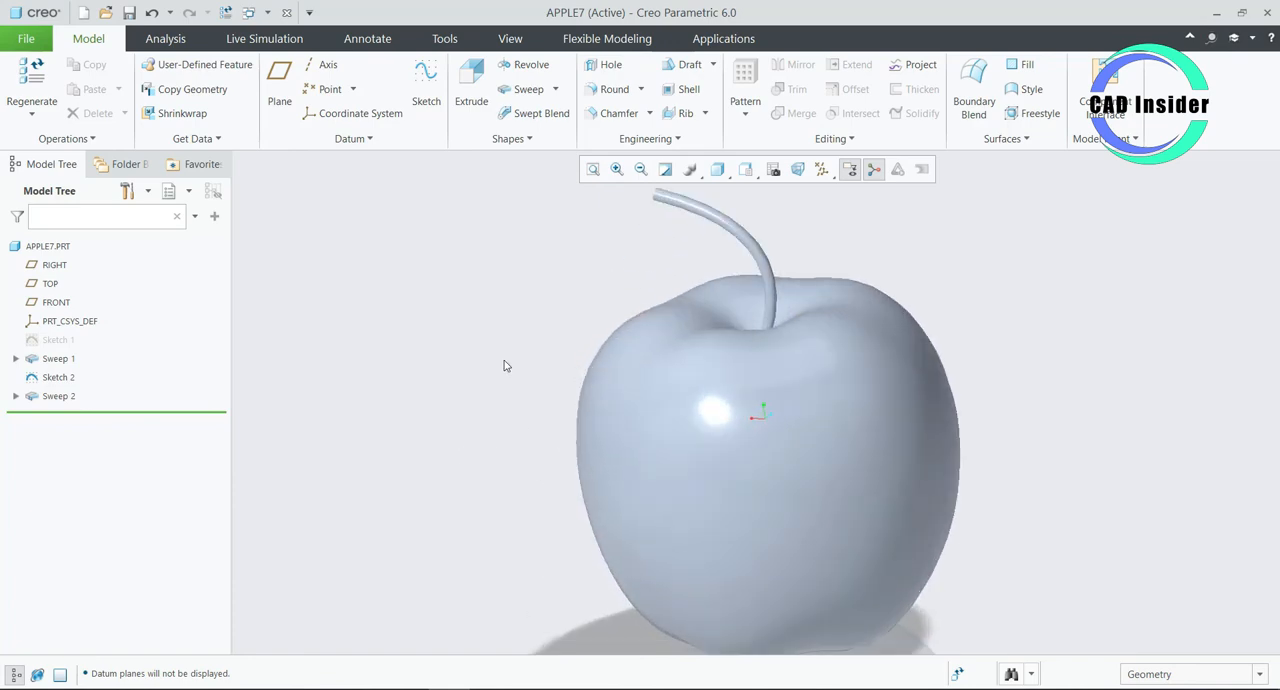
pyautogui.moveTo(504, 360)
pyautogui.mouseDown(button='middle')
pyautogui.moveTo(508, 376)
pyautogui.moveTo(514, 354)
pyautogui.moveTo(500, 343)
pyautogui.moveTo(449, 351)
pyautogui.moveTo(560, 360)
pyautogui.moveTo(528, 370)
pyautogui.mouseUp(button='middle')
pyautogui.scroll(2, 507, 376)
pyautogui.scroll(-1, 452, 355)
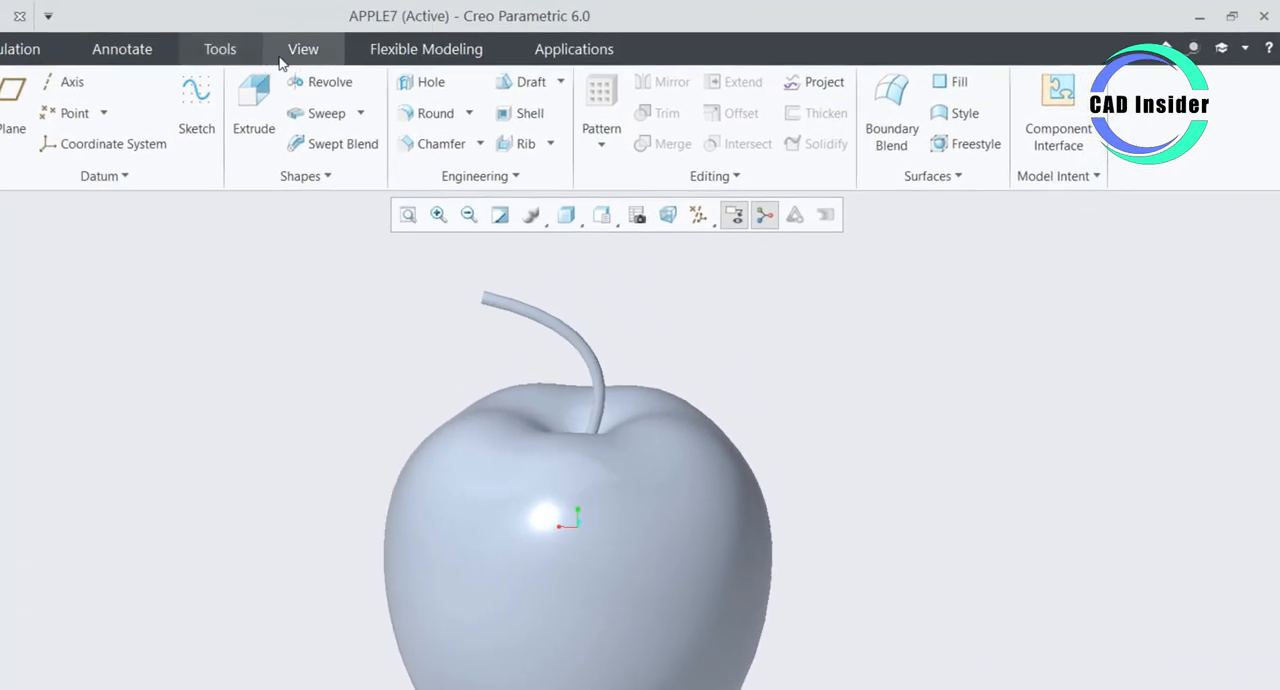
pyautogui.click(510, 38)
pyautogui.click(185, 85)
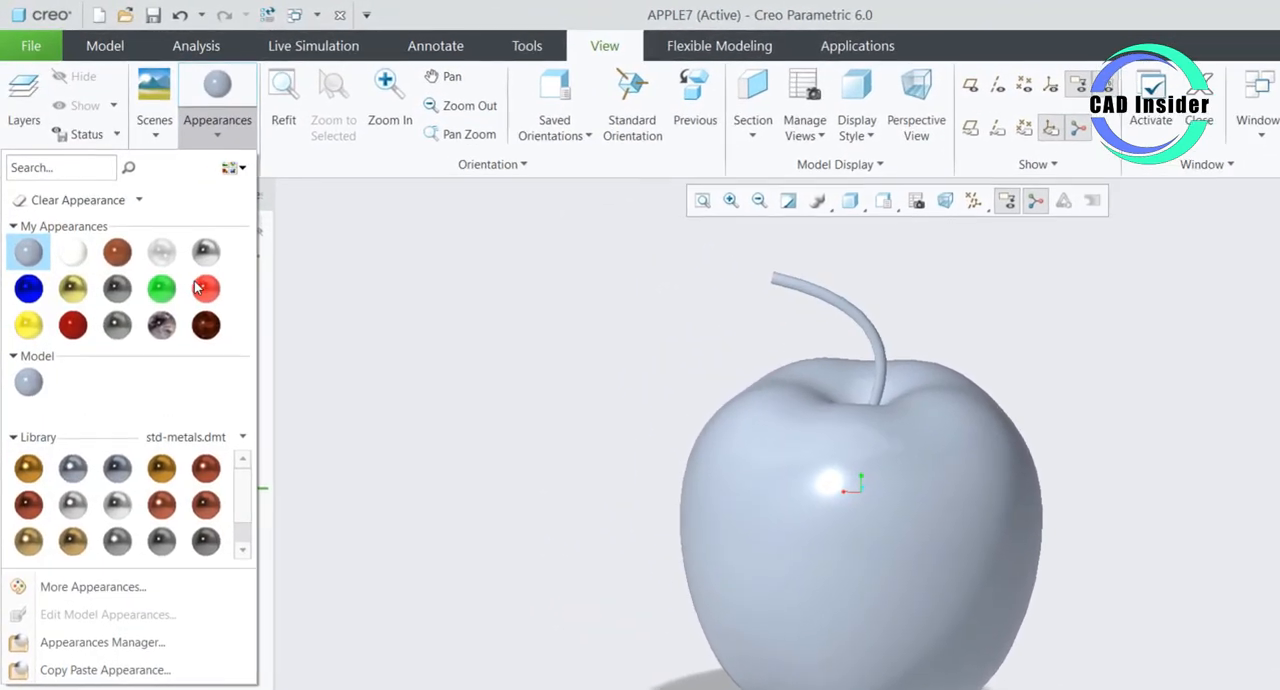
pyautogui.click(197, 288)
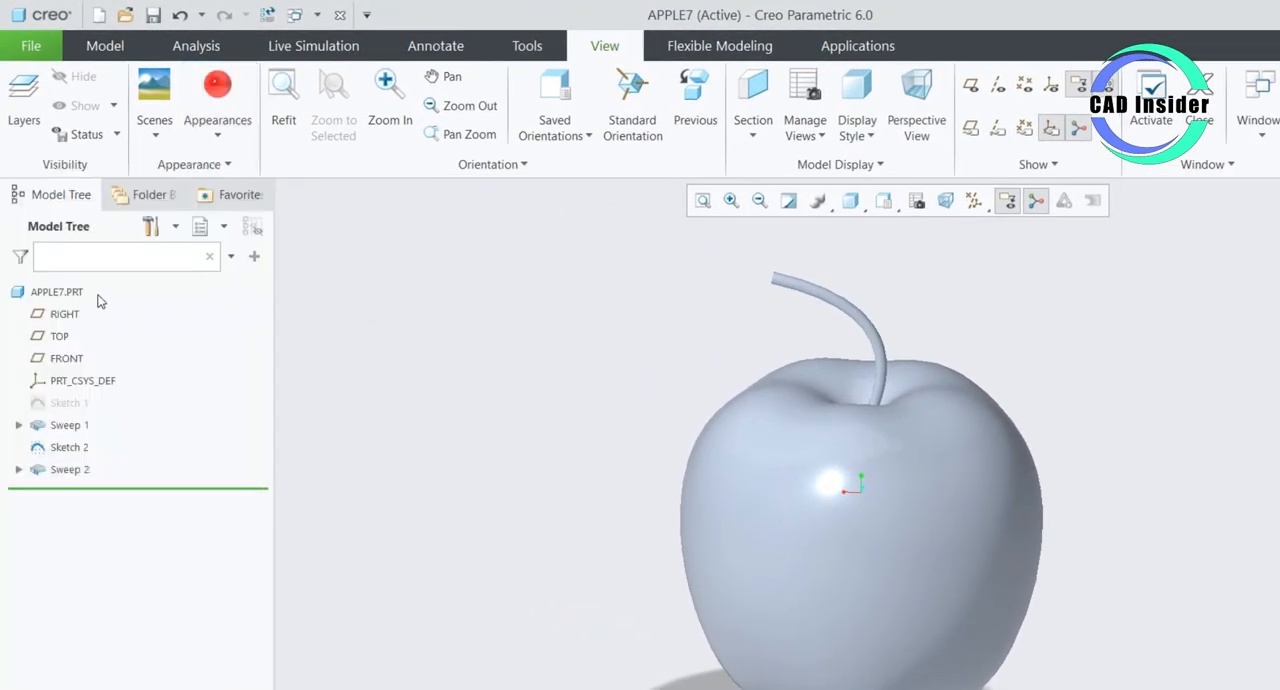
pyautogui.click(60, 292)
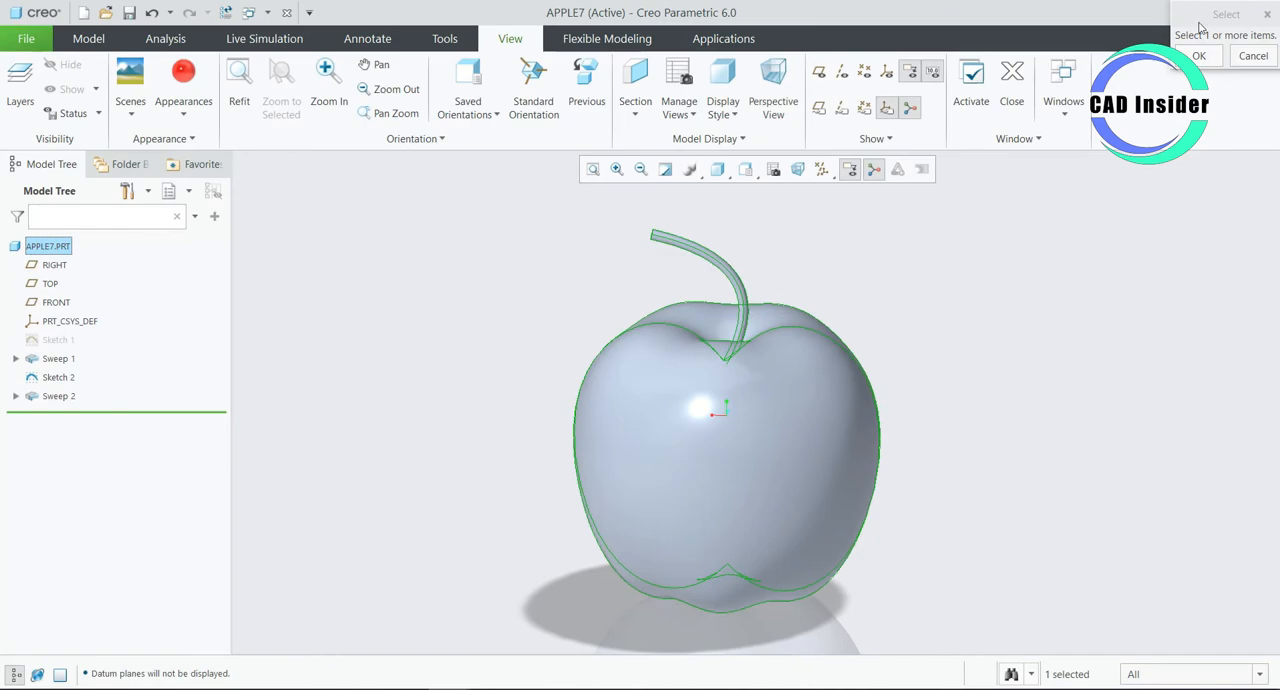
pyautogui.moveTo(1200, 27); pyautogui.dragTo(993, 230)
pyautogui.click(993, 246)
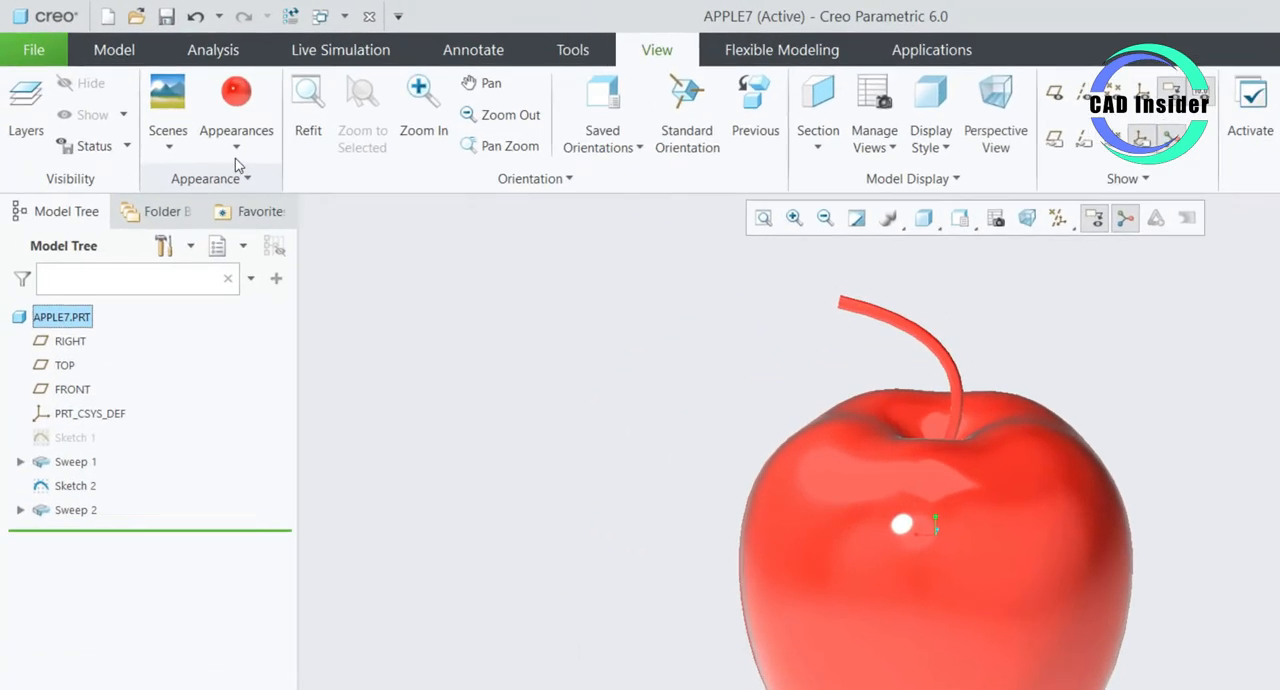
pyautogui.click(183, 124)
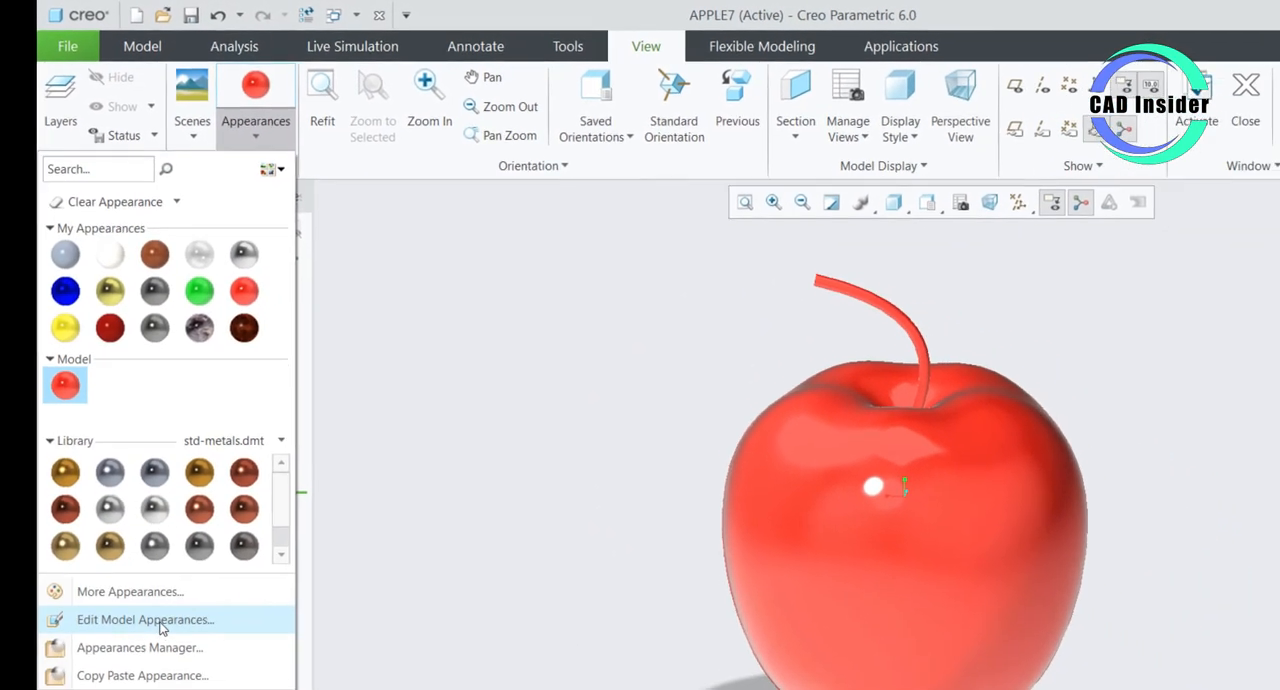
pyautogui.click(160, 620)
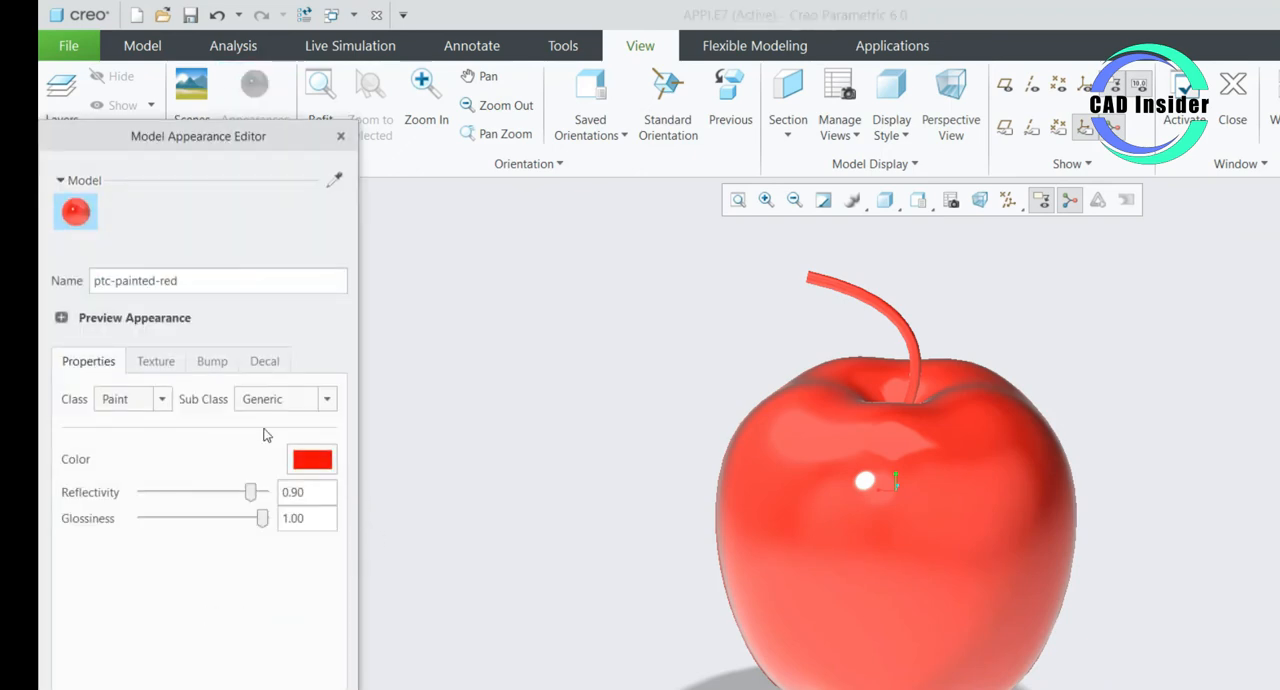
pyautogui.moveTo(209, 143); pyautogui.dragTo(475, 70)
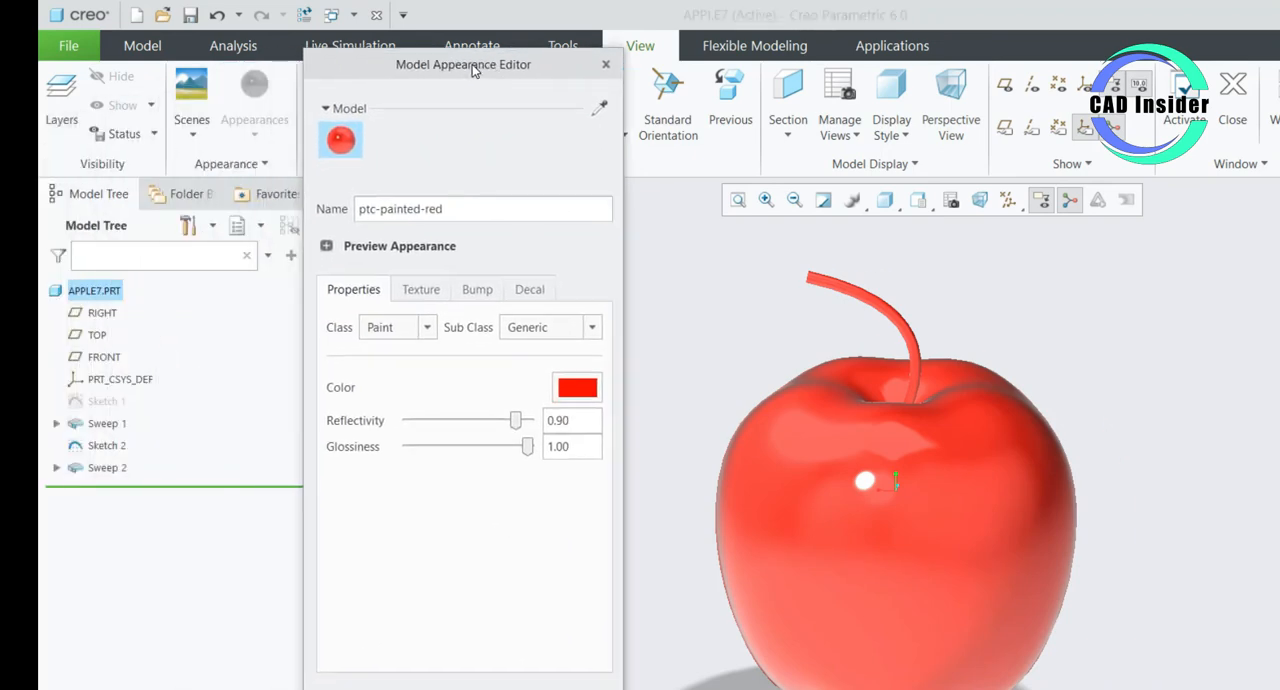
pyautogui.click(605, 65)
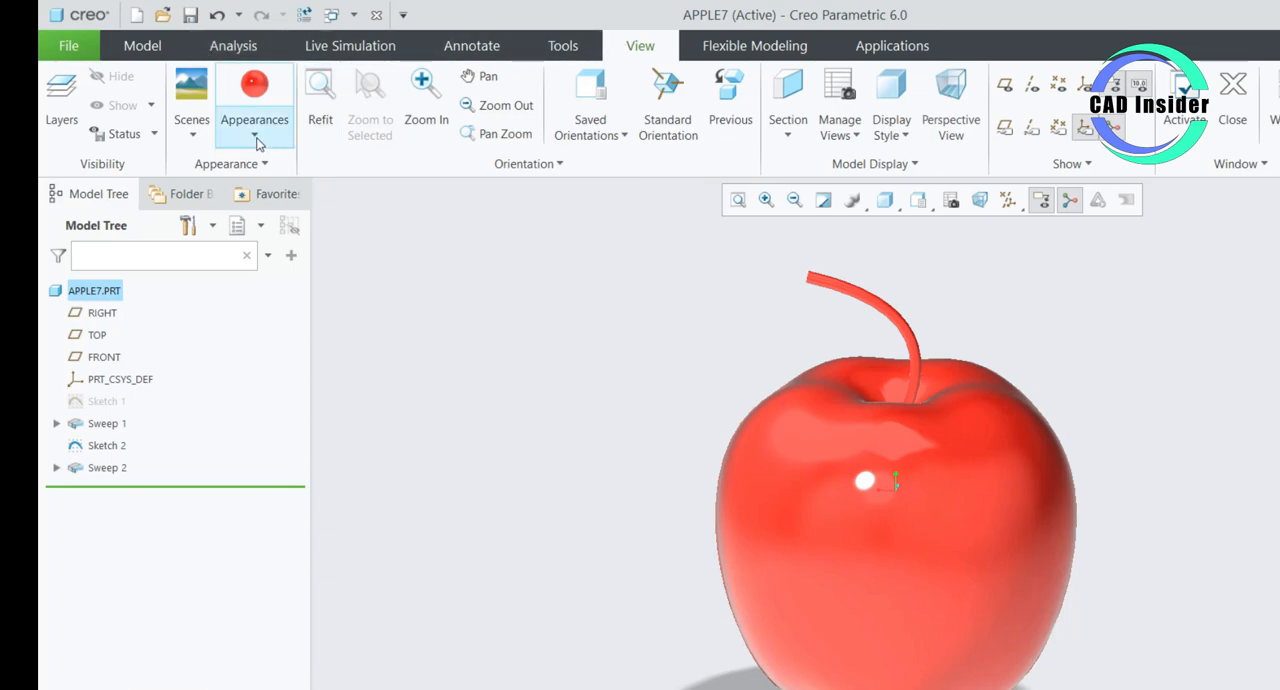
# - Open the ptc-painted-red appearance of the model for editing and set its decal type to Image
pyautogui.click(254, 100)
pyautogui.click(124, 614)
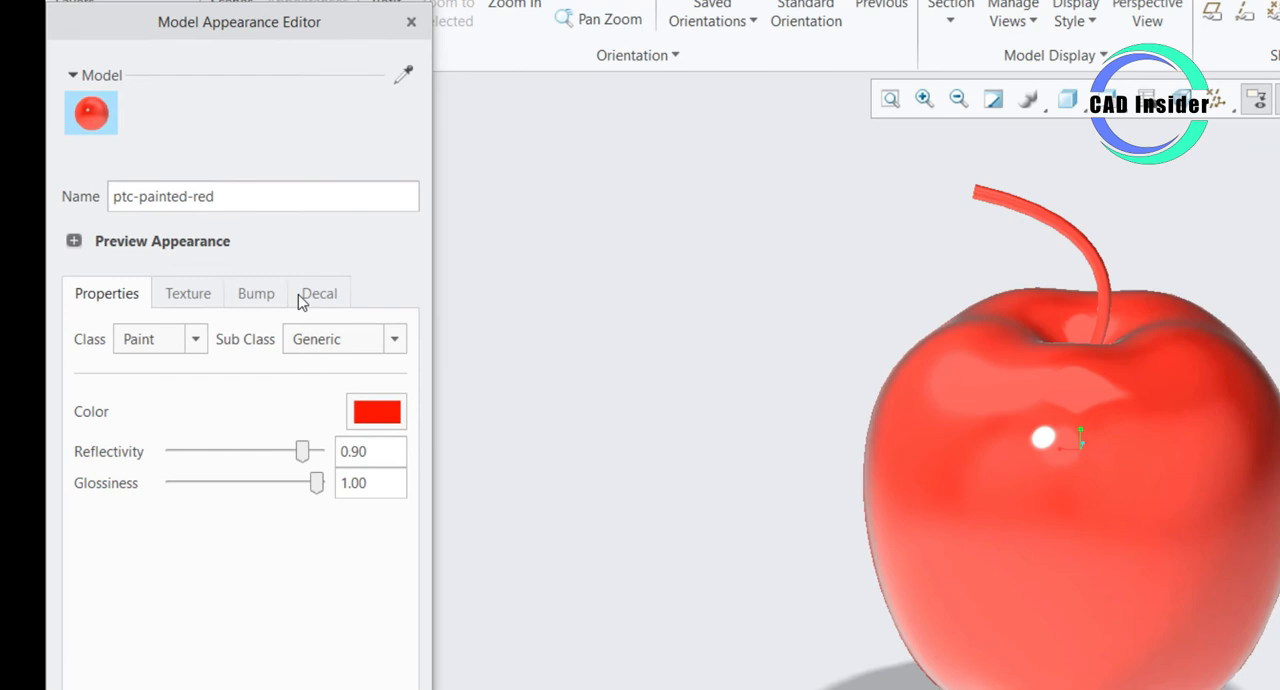
pyautogui.click(253, 361)
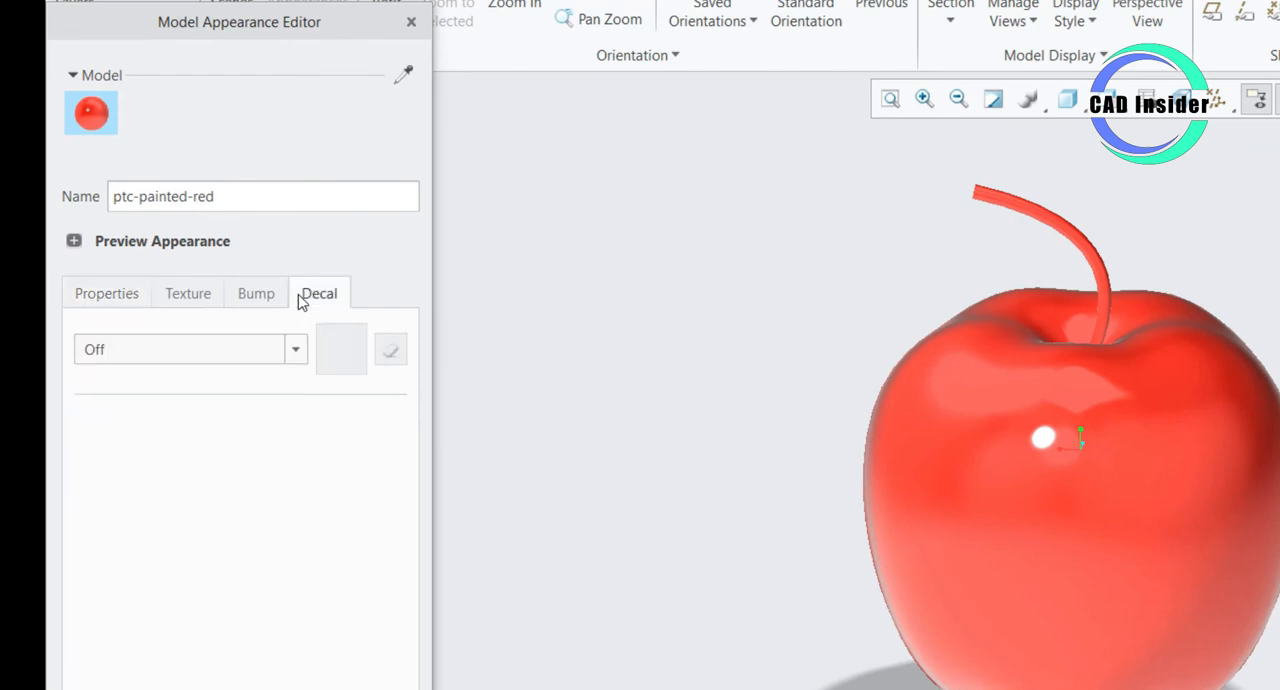
pyautogui.click(295, 350)
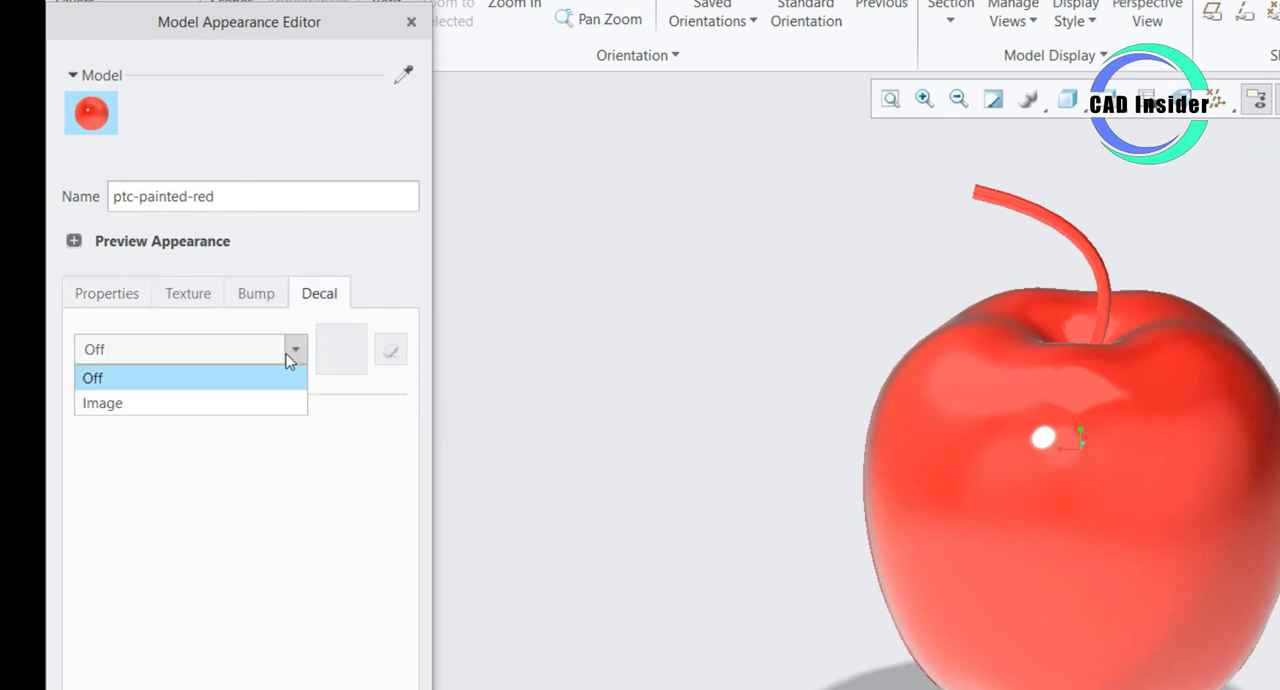
pyautogui.click(222, 405)
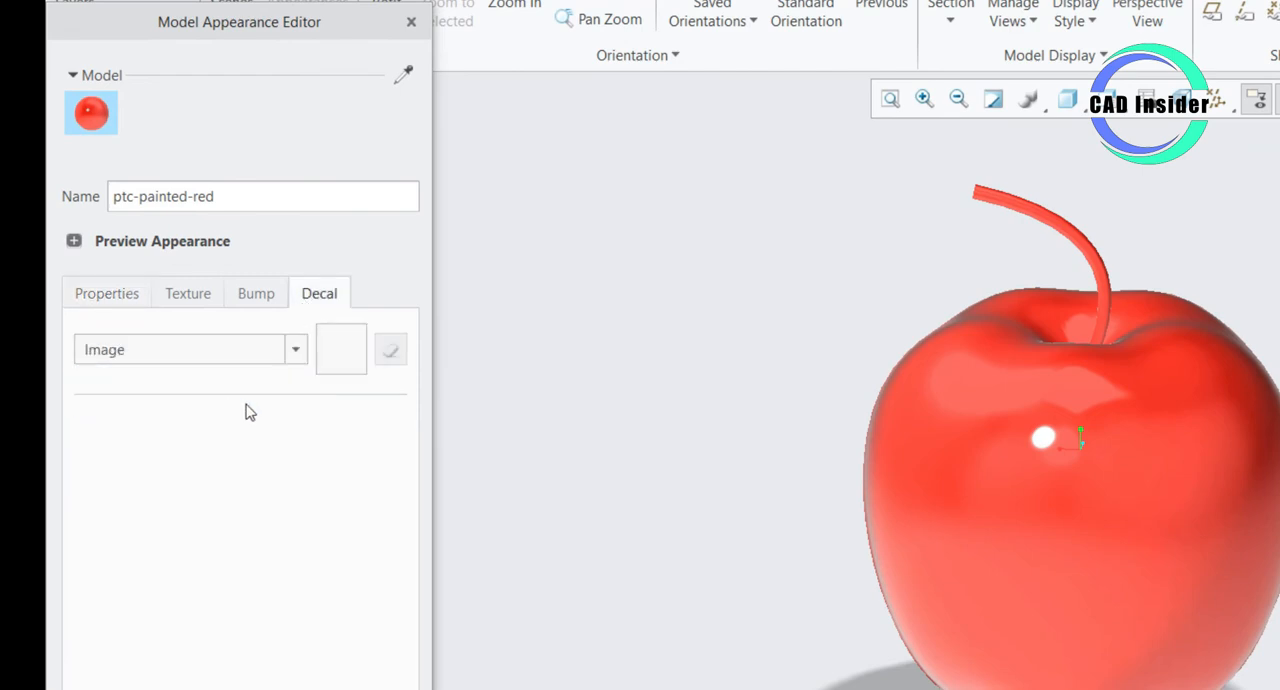
# - Load depositphotos_100792902-stock-photo-texture-of-a-red-apple.jpg from the CREO MODELING folder on the desktop as the decal image
pyautogui.click(345, 350)
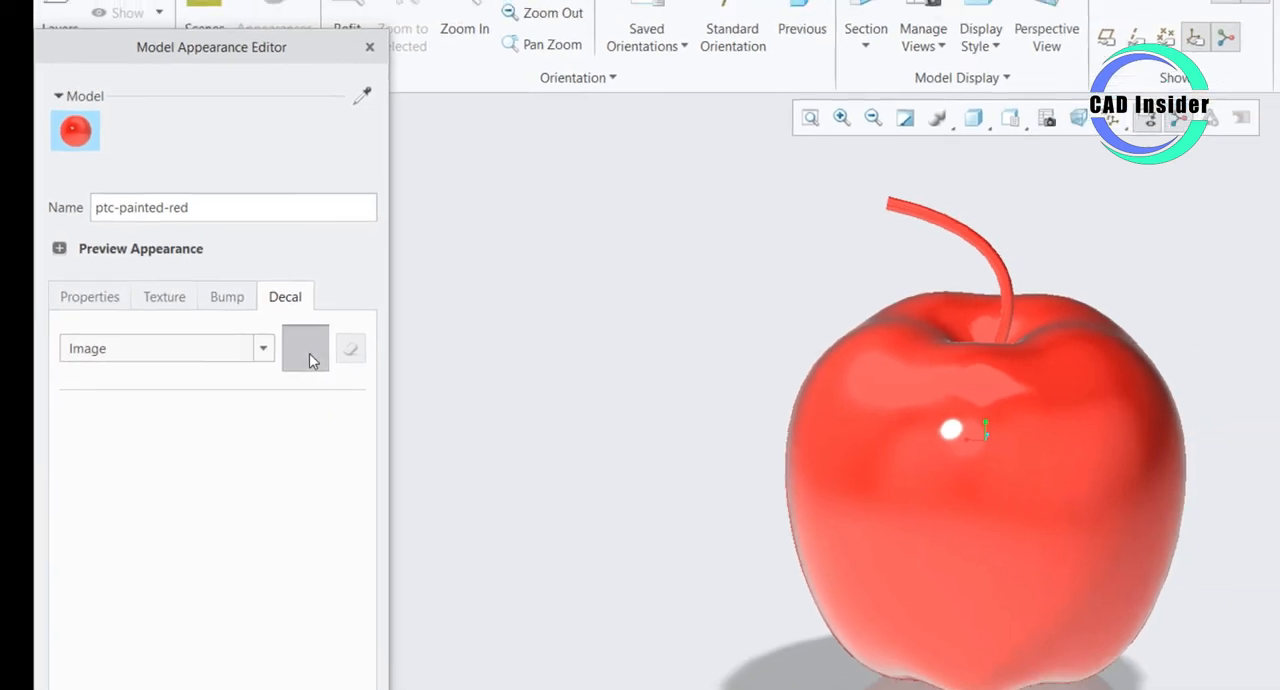
pyautogui.click(580, 210)
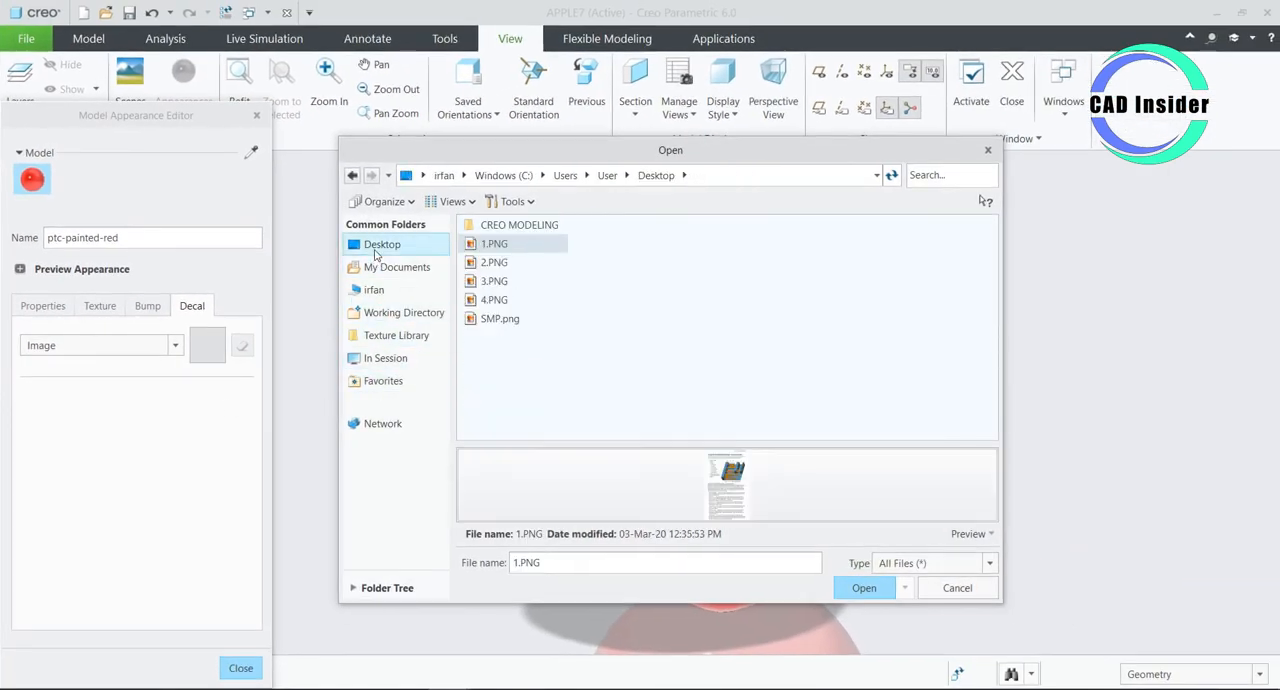
pyautogui.doubleClick(506, 228)
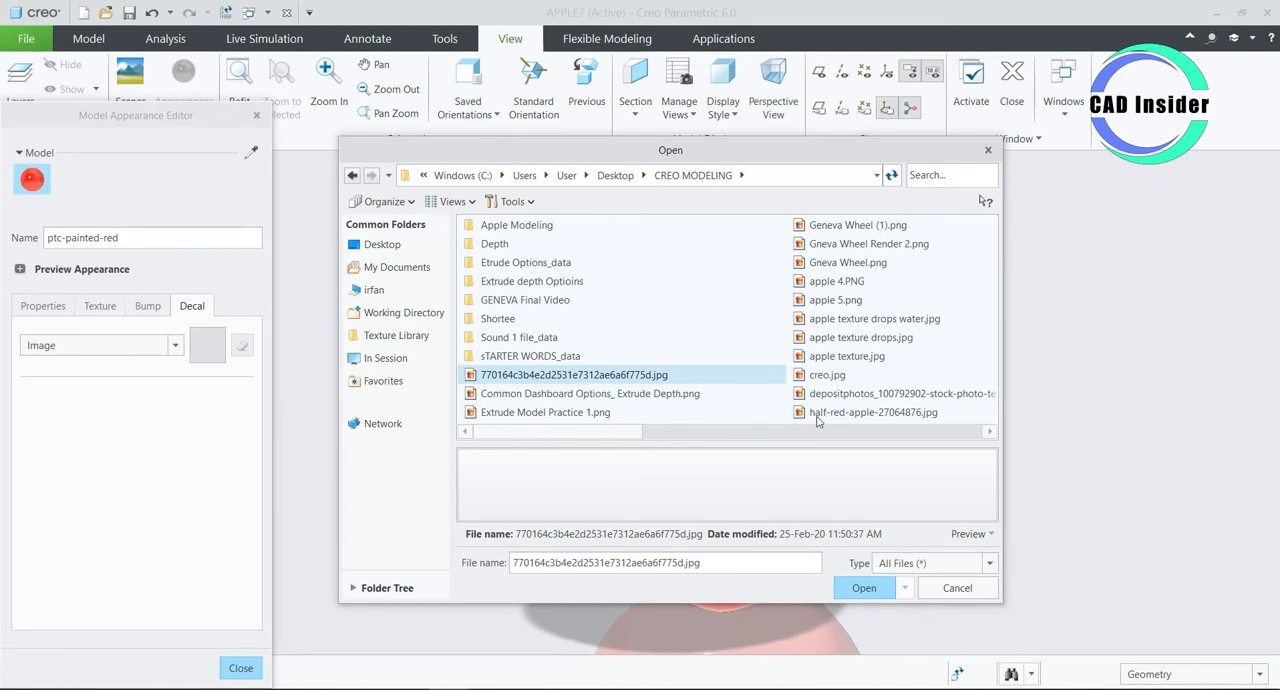
pyautogui.click(983, 533)
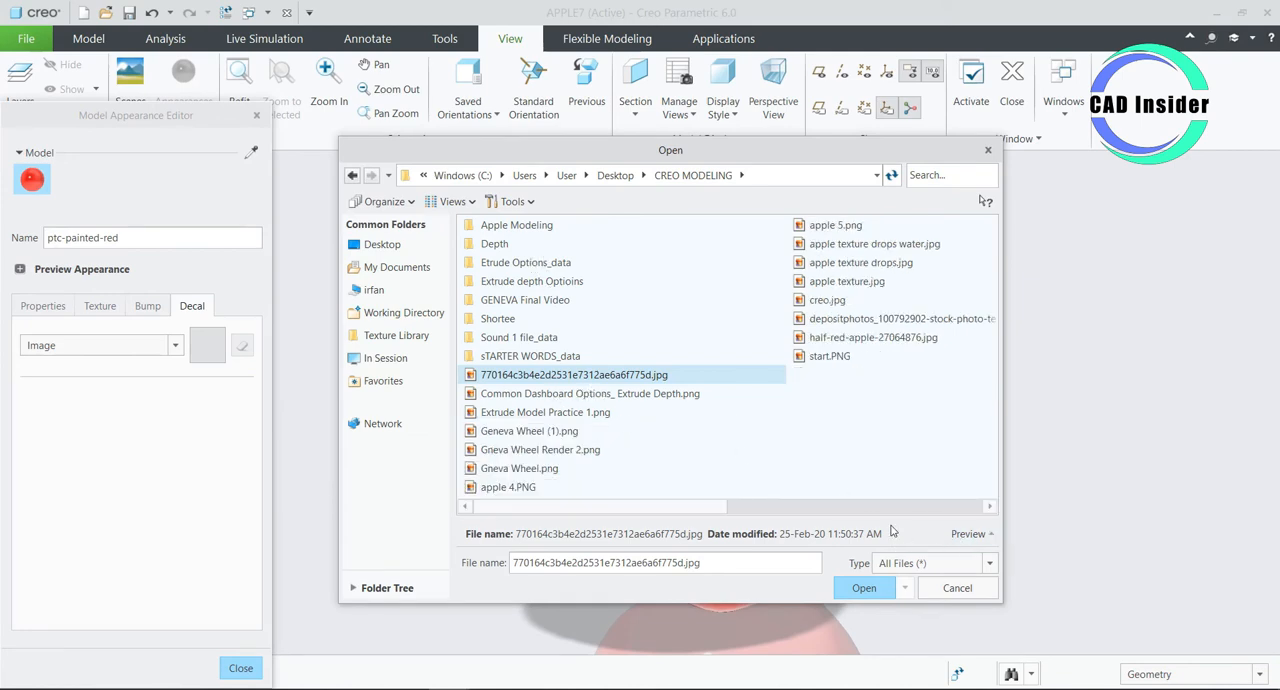
pyautogui.click(913, 320)
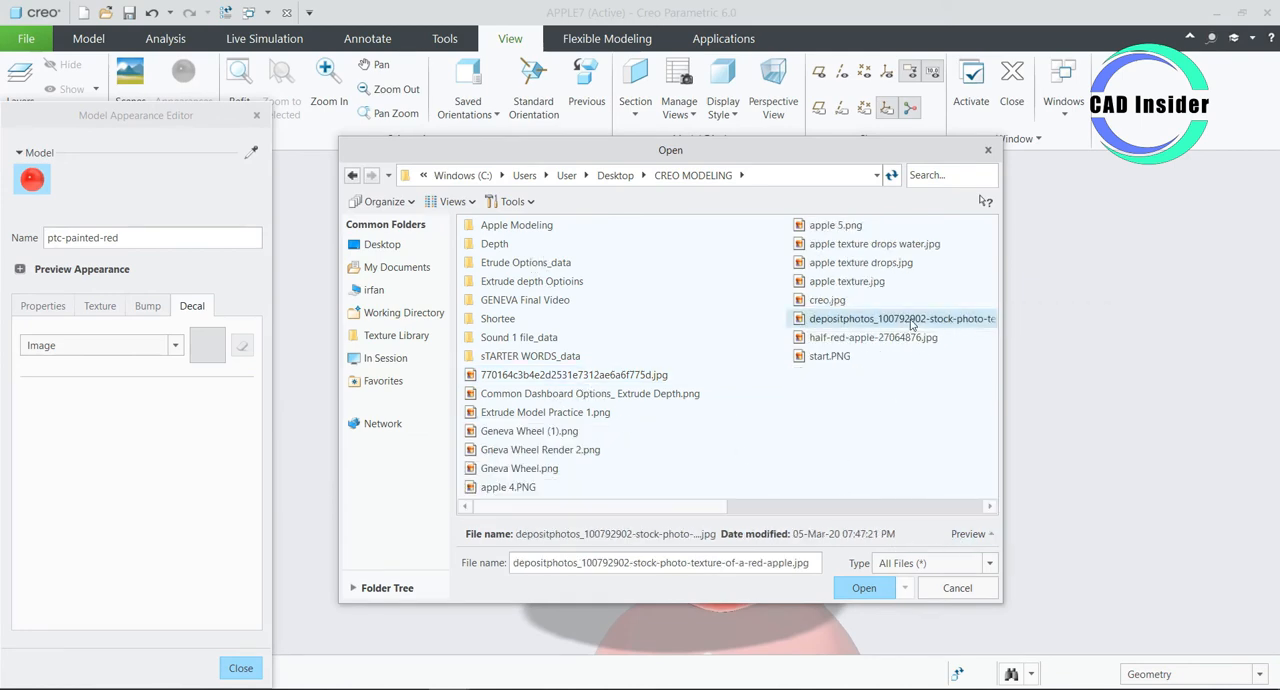
pyautogui.click(969, 533)
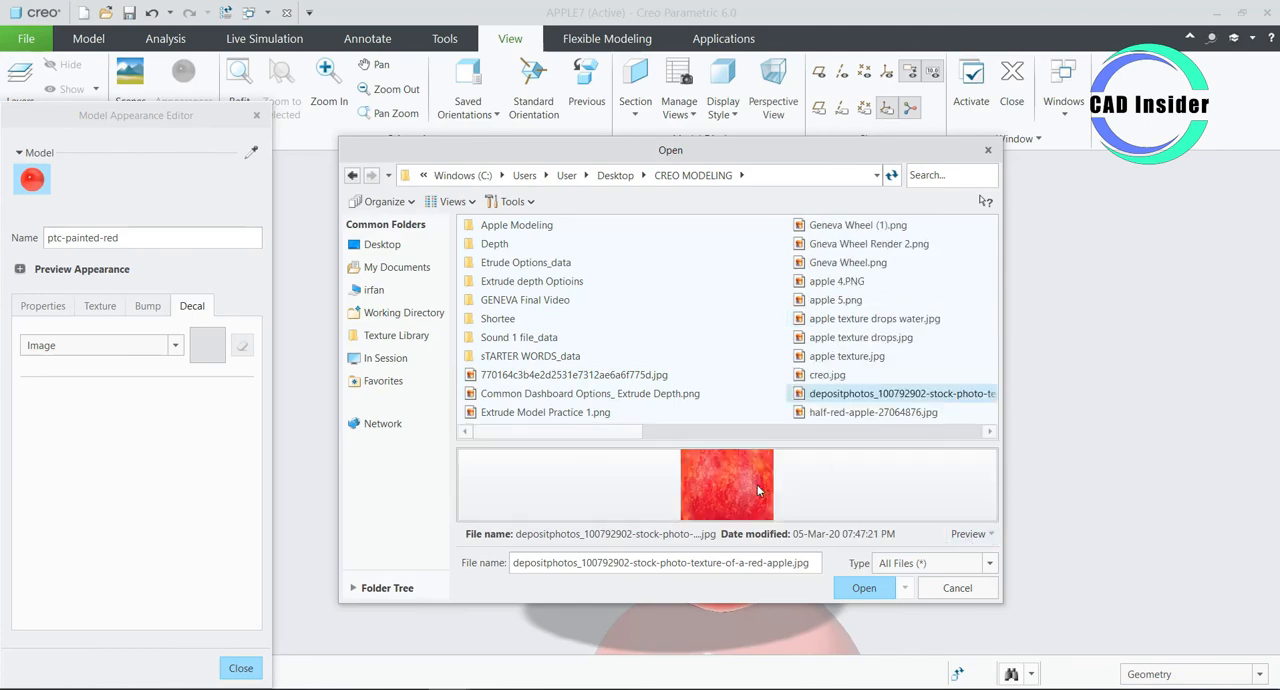
pyautogui.click(865, 590)
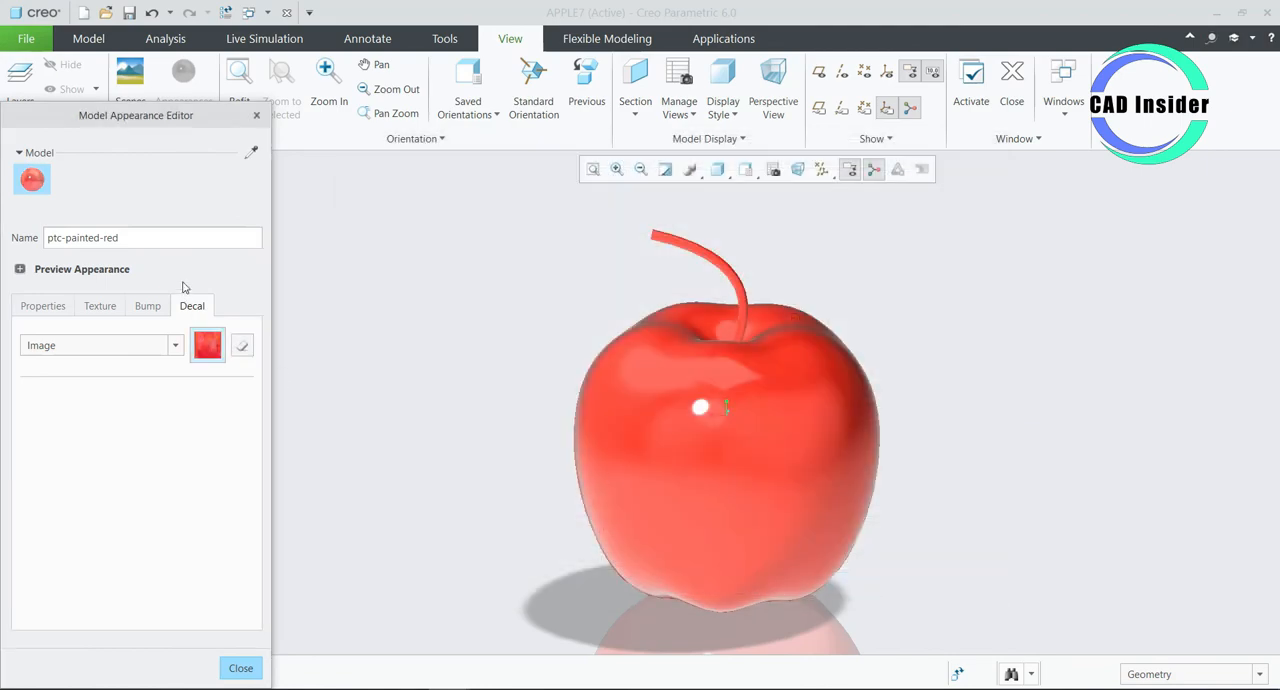
# - Pick the apple's Sweep 1 surface as the object whose appearance is edited, and close the Model Appearance Editor
pyautogui.click(250, 155)
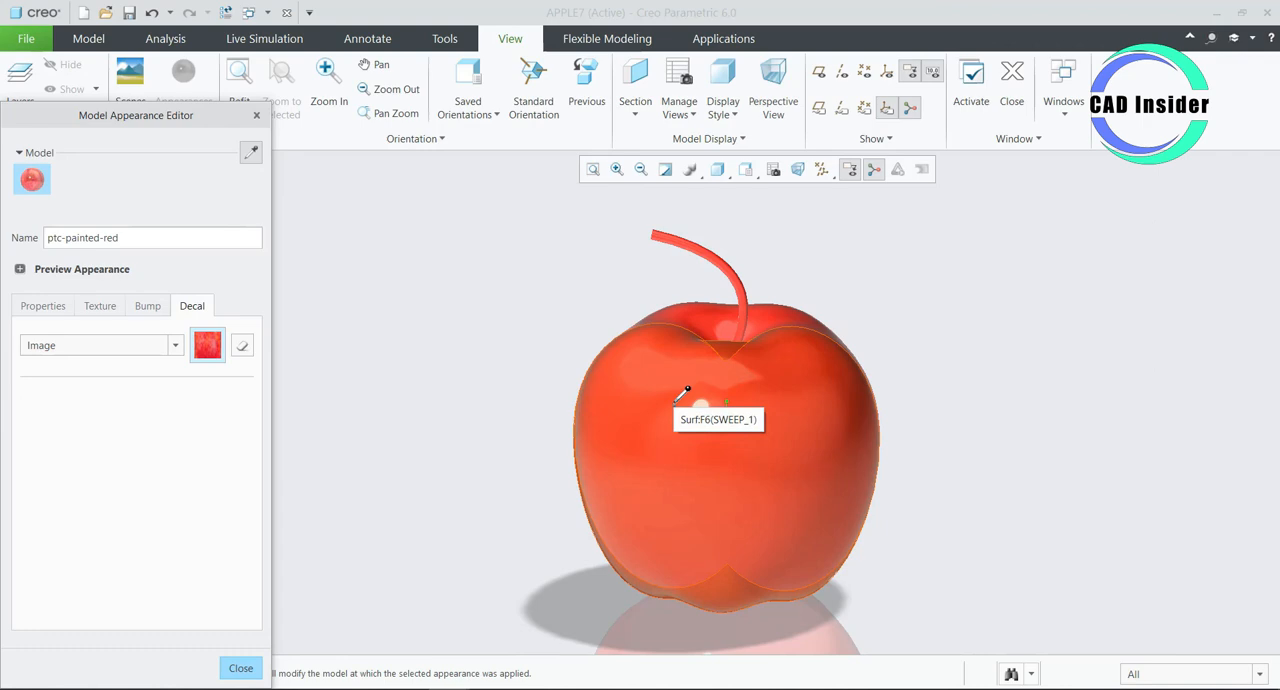
pyautogui.click(680, 320)
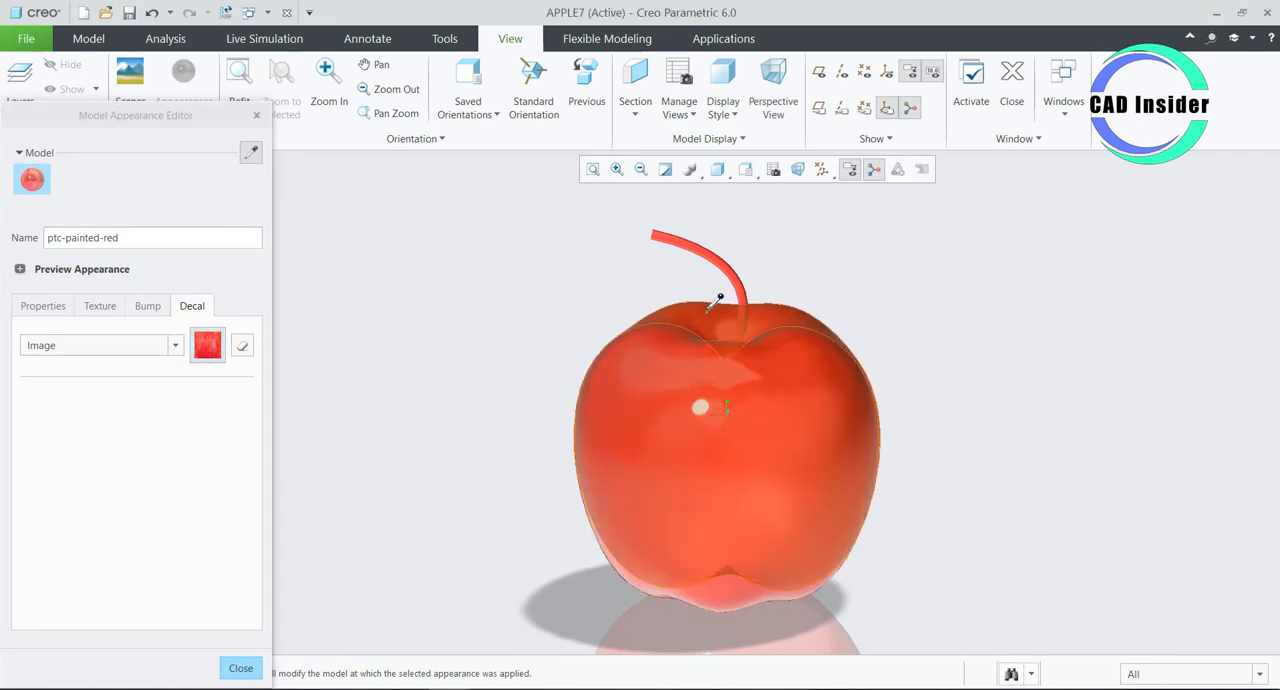
pyautogui.click(795, 379)
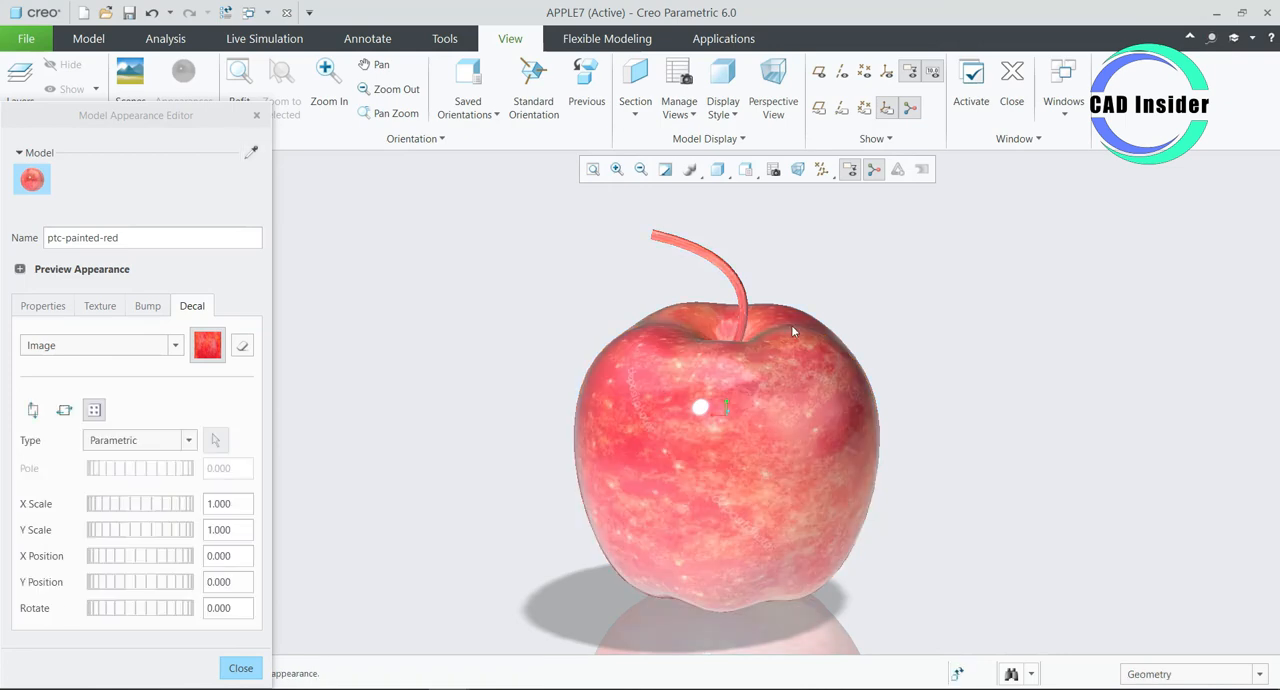
pyautogui.moveTo(613, 340); pyautogui.dragTo(426, 342, button='middle')
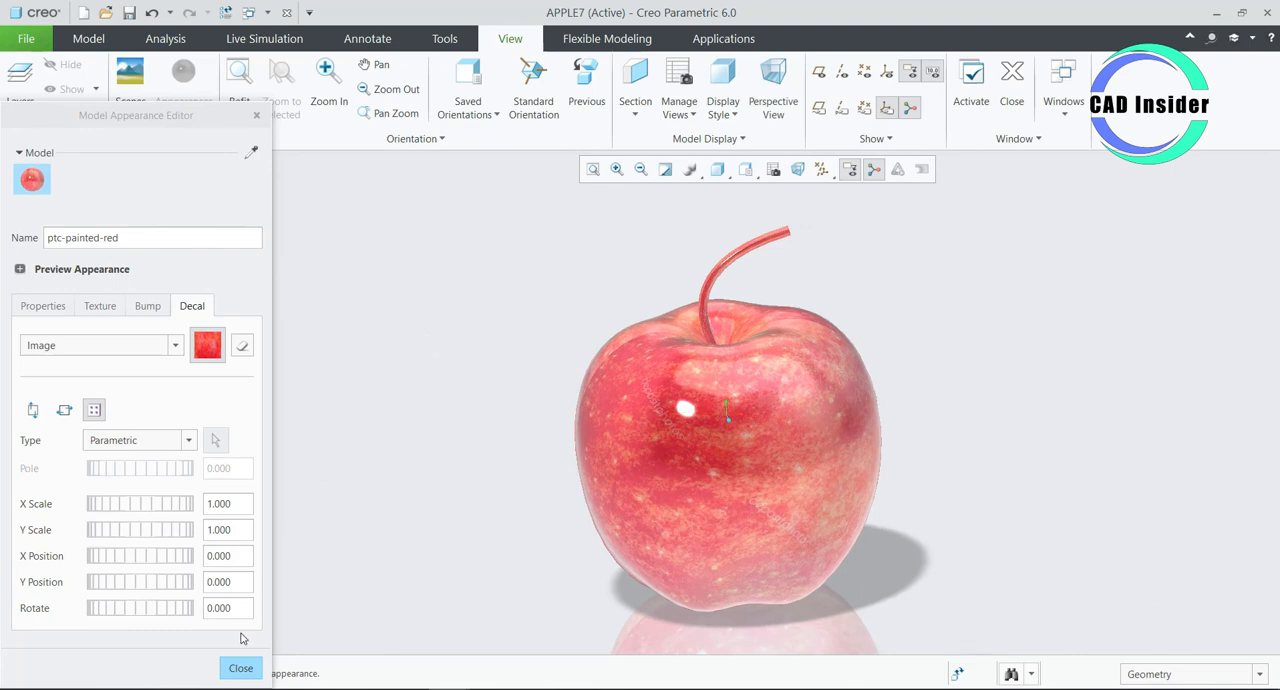
pyautogui.click(241, 668)
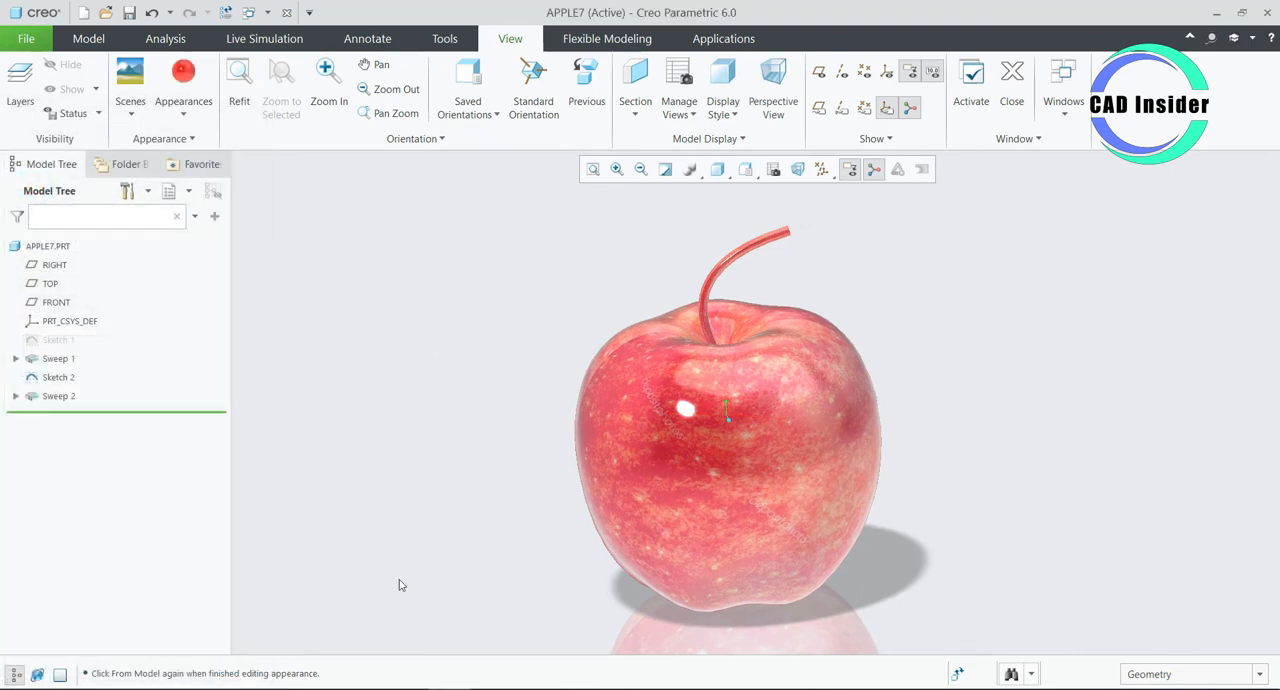
# - Apply the brown appearance from My Appearances to the stem, Sweep 2
pyautogui.scroll(-2, 690, 288)
pyautogui.scroll(5, 690, 288)
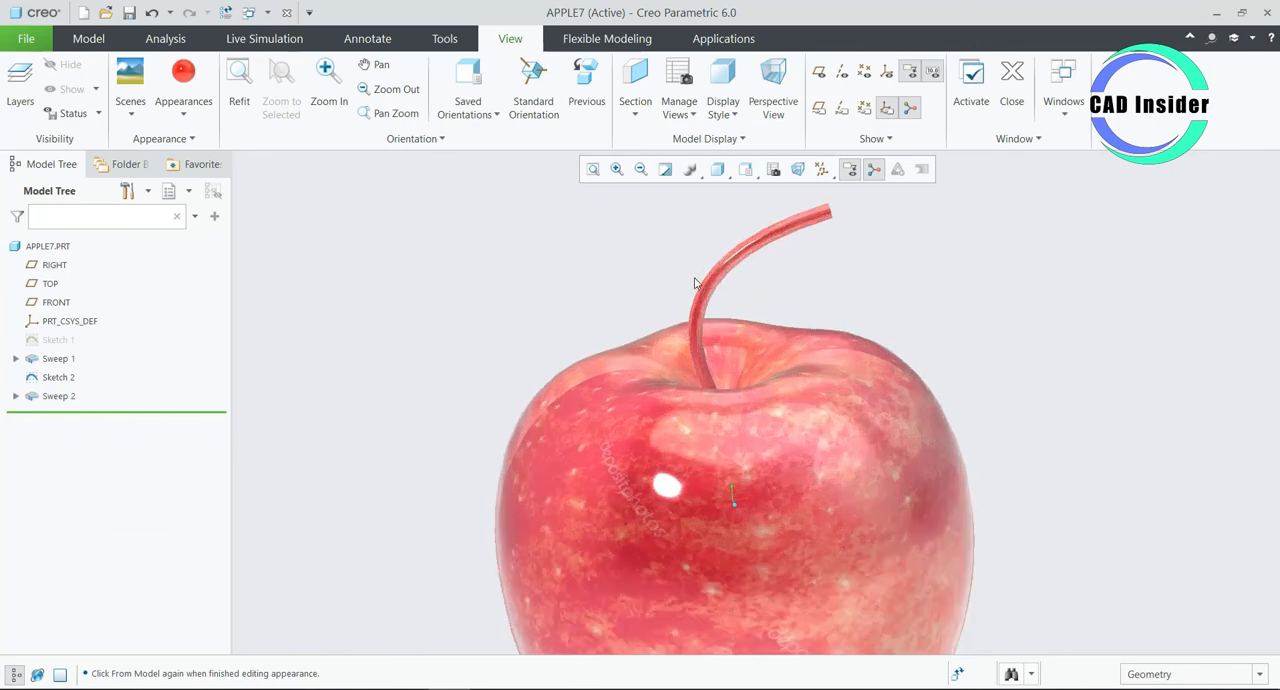
pyautogui.click(728, 283)
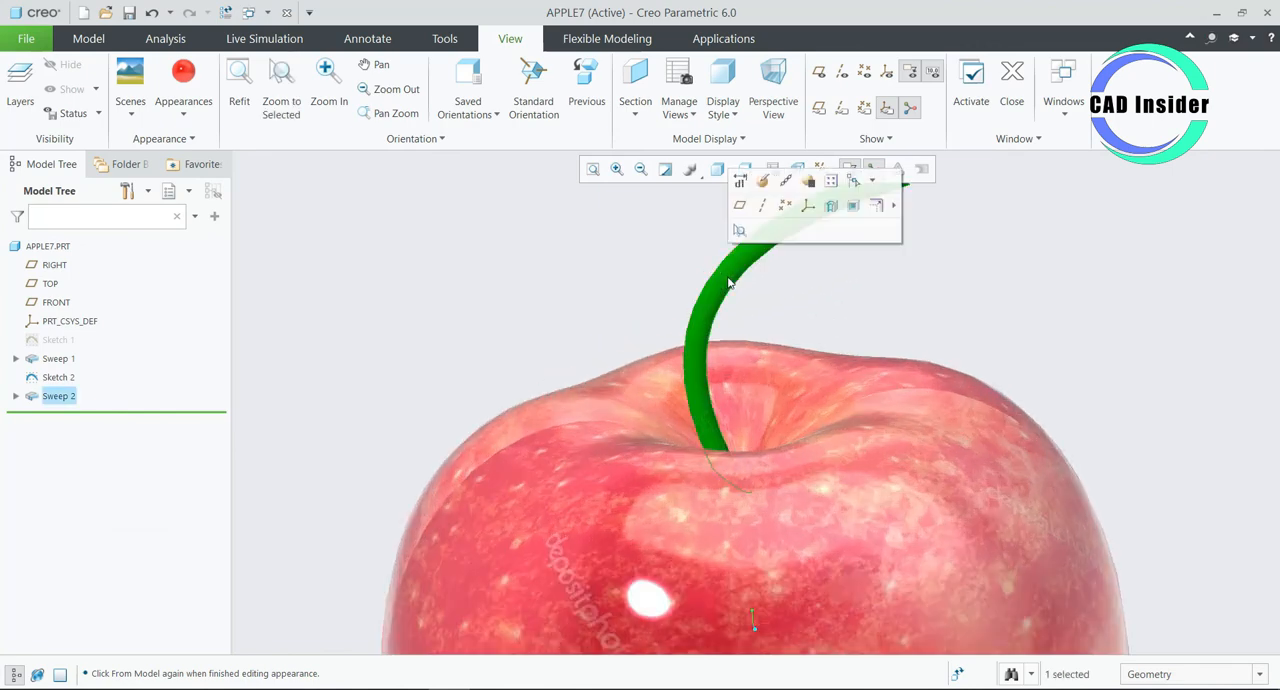
pyautogui.click(646, 271)
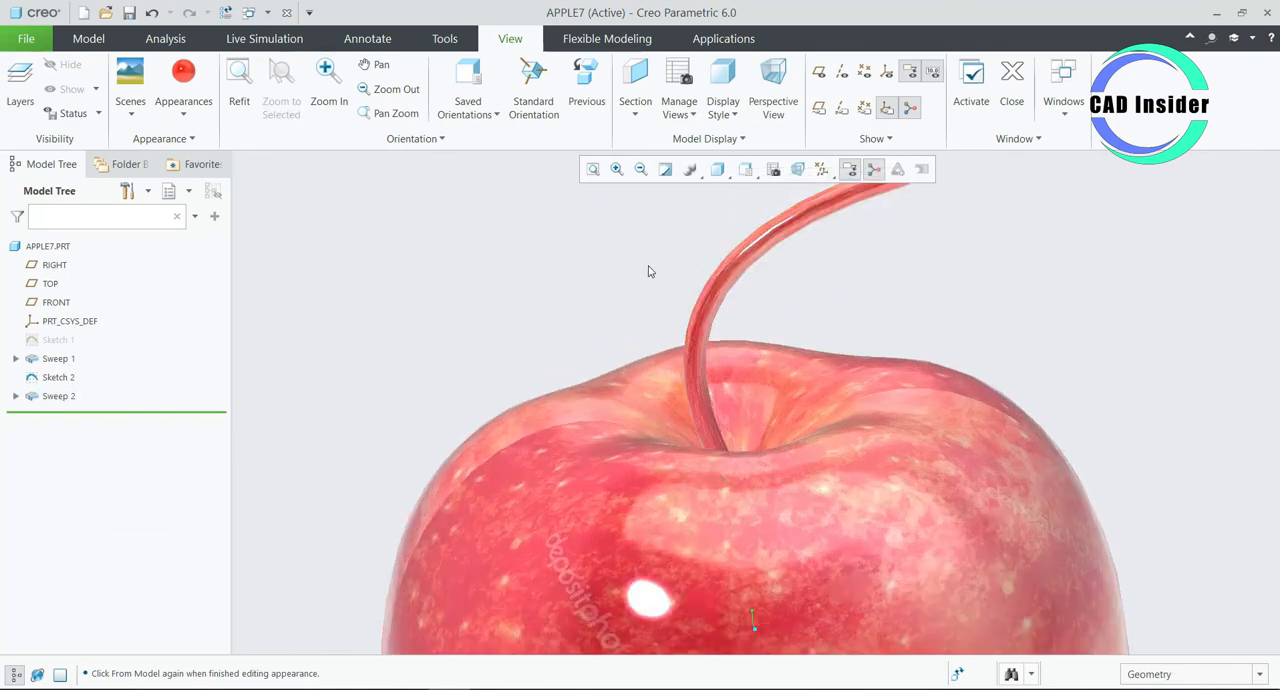
pyautogui.click(755, 260)
pyautogui.middleClick(755, 260)
pyautogui.click(180, 117)
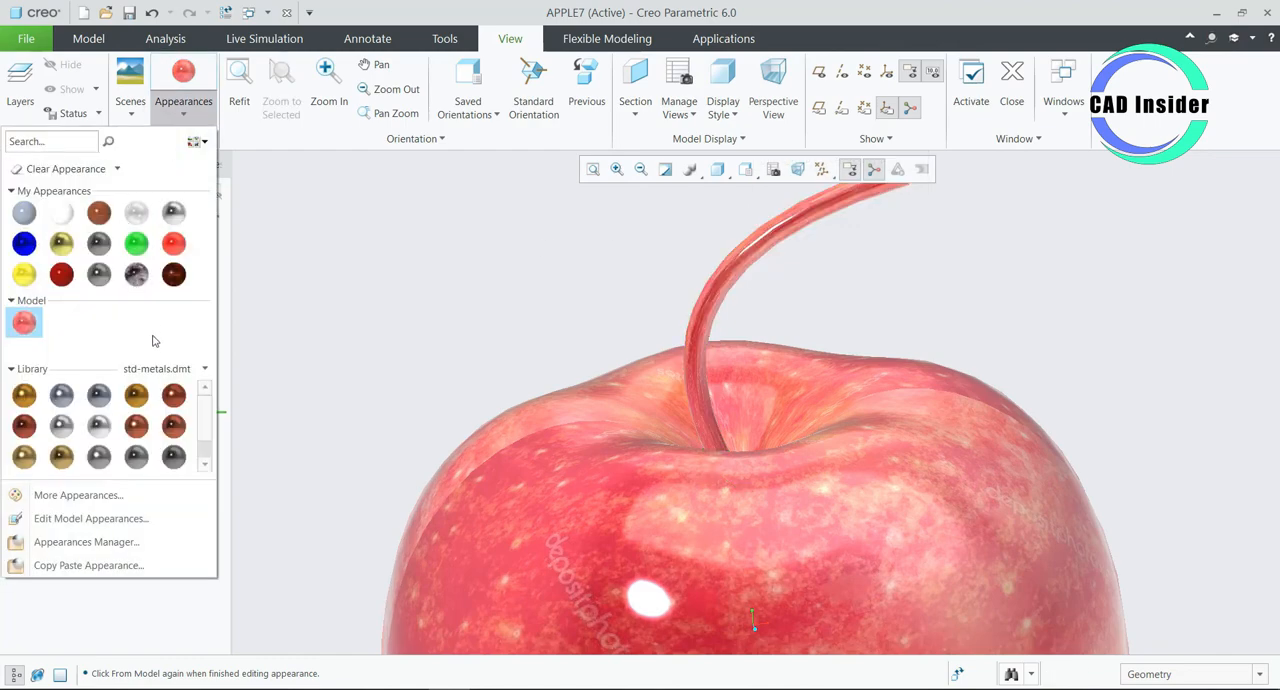
pyautogui.click(103, 215)
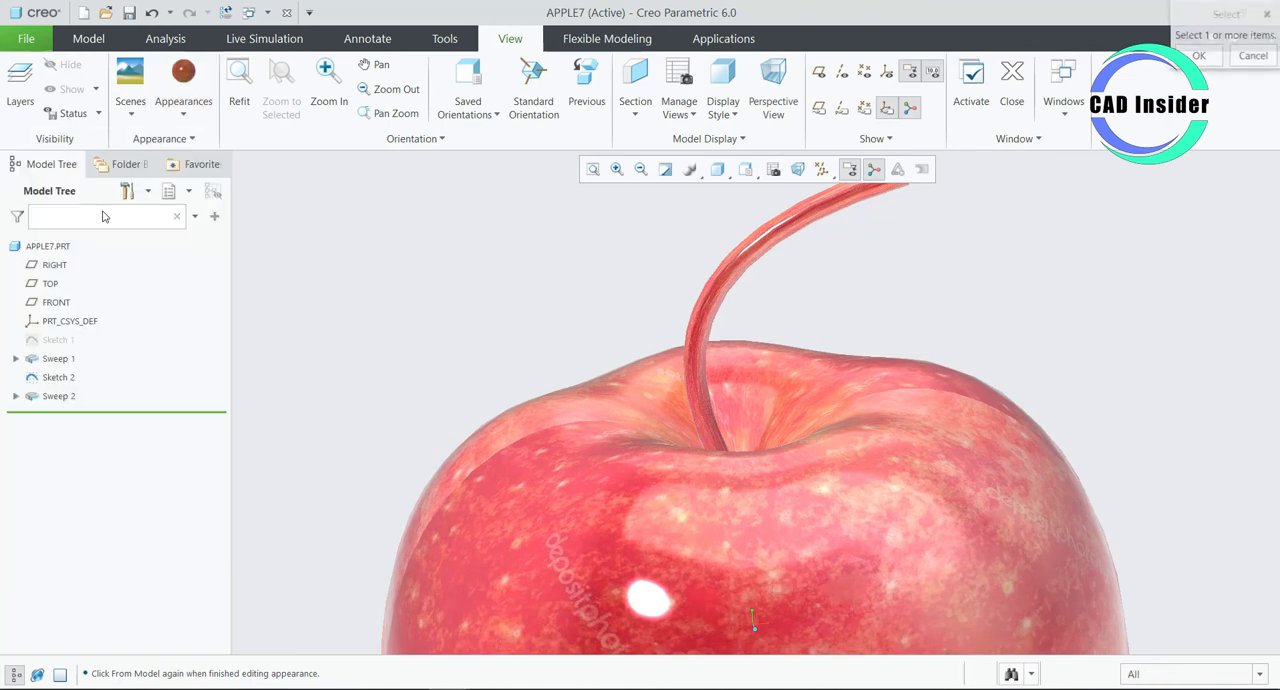
pyautogui.click(60, 397)
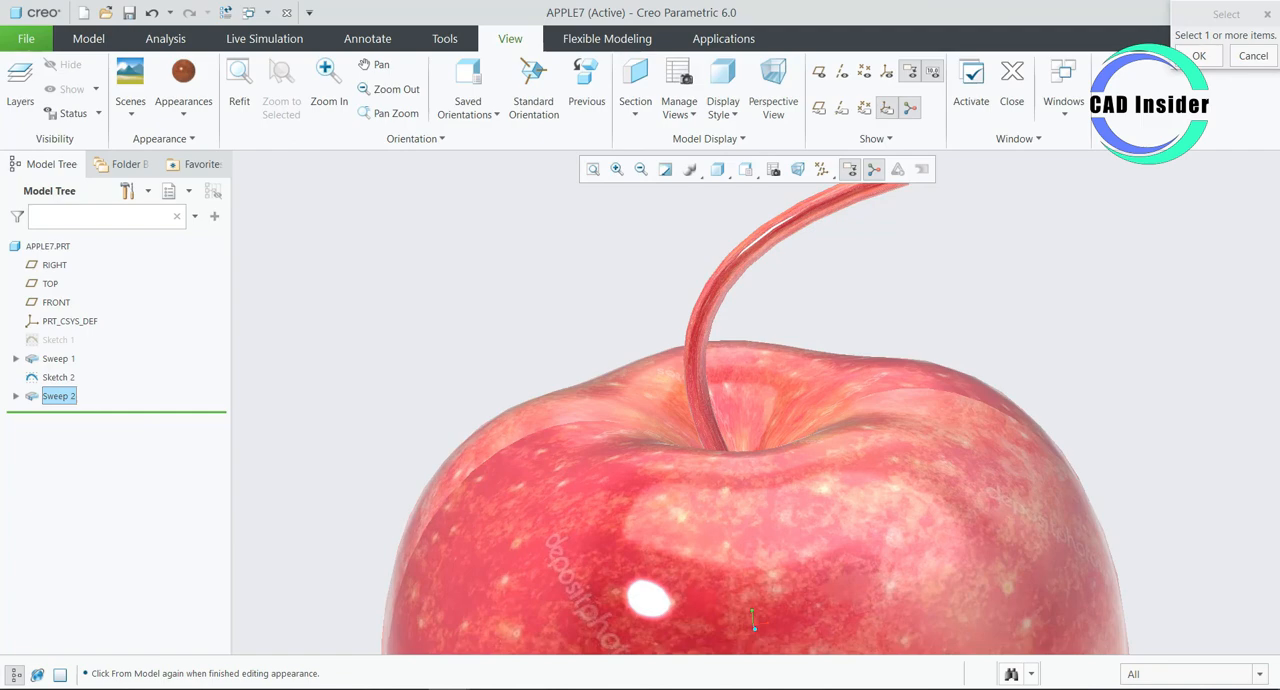
pyautogui.click(1199, 56)
pyautogui.click(720, 300)
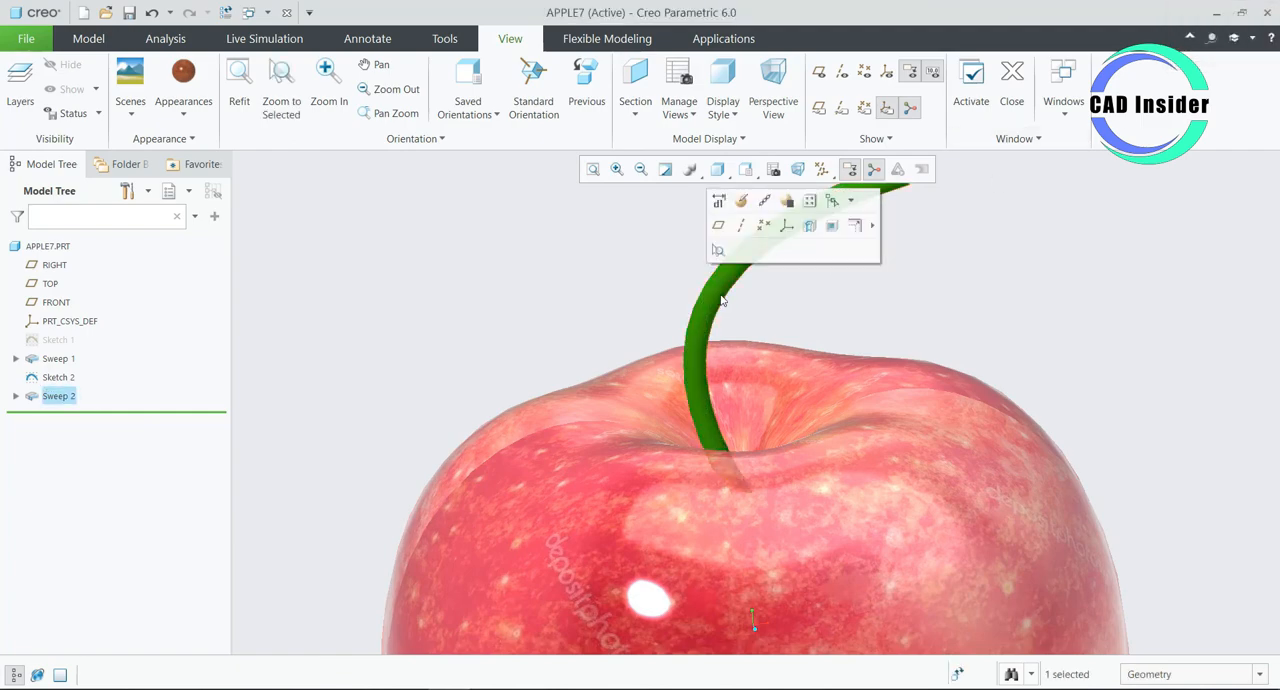
pyautogui.click(200, 76)
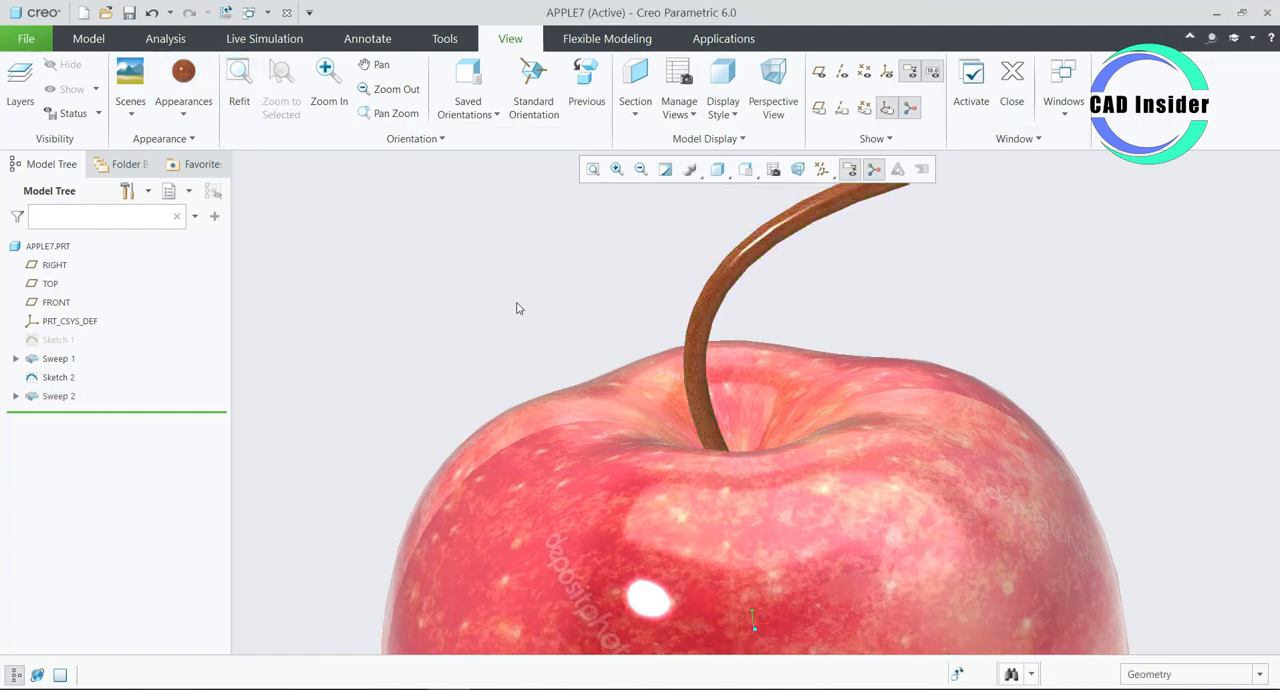
# - Examine the textured apple and its brown stem up close and from different angles
pyautogui.scroll(5, 497, 311)
pyautogui.moveTo(873, 431)
pyautogui.mouseDown(button='middle')
pyautogui.moveTo(665, 400)
pyautogui.moveTo(672, 432)
pyautogui.moveTo(655, 442)
pyautogui.moveTo(754, 417)
pyautogui.moveTo(876, 420)
pyautogui.mouseUp(button='middle')
pyautogui.scroll(-3, 485, 391)
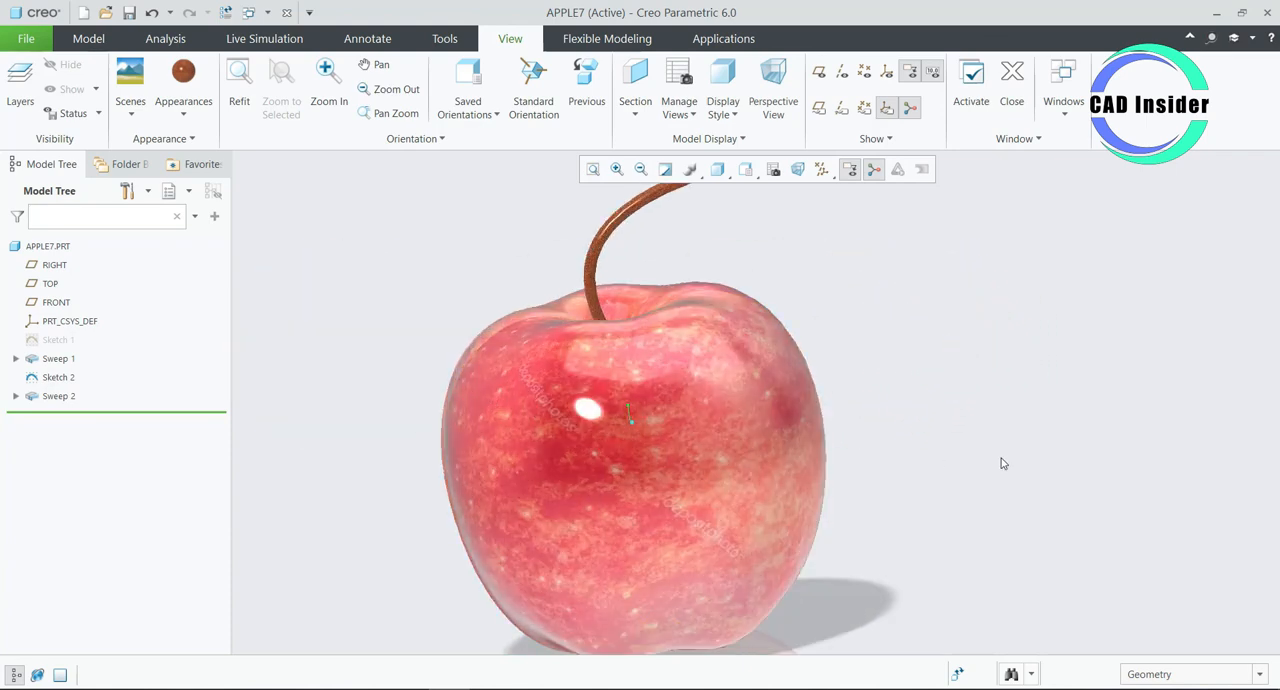
pyautogui.scroll(2, 1001, 463)
pyautogui.moveTo(971, 437); pyautogui.dragTo(986, 454, button='middle')
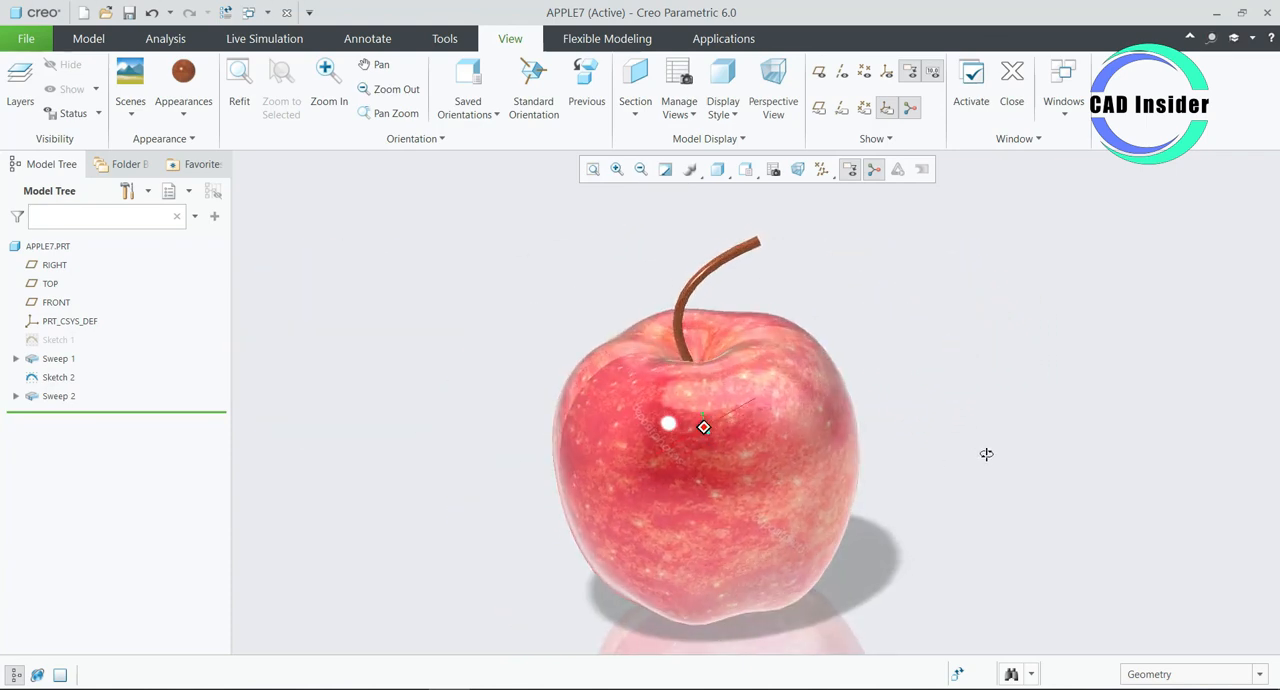